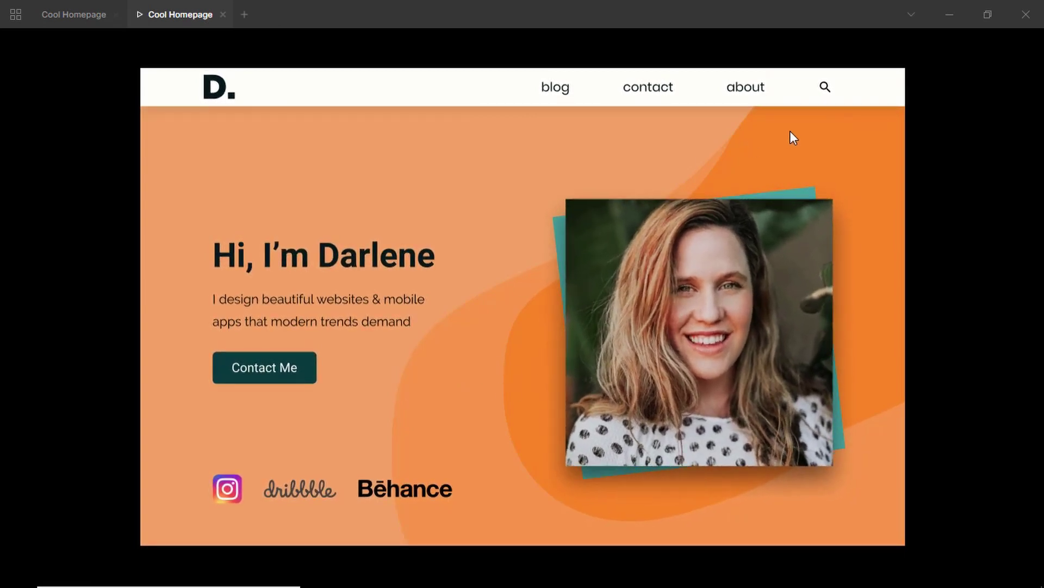
Preview the finished homepage prototype by opening and closing its search box.
{"action": "left_click", "coordinate": [825, 90]}
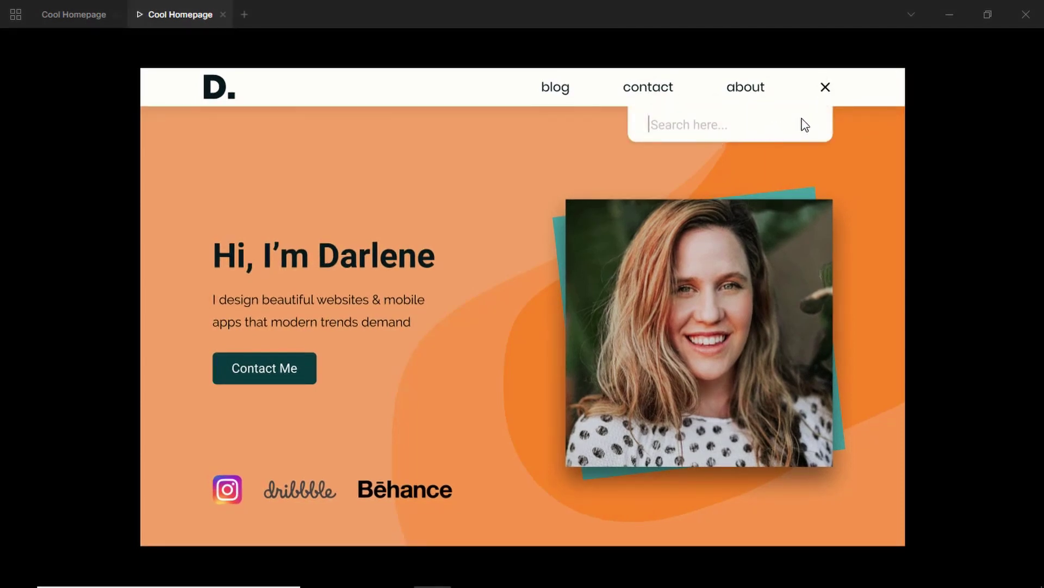
{"action": "left_click", "coordinate": [826, 91]}
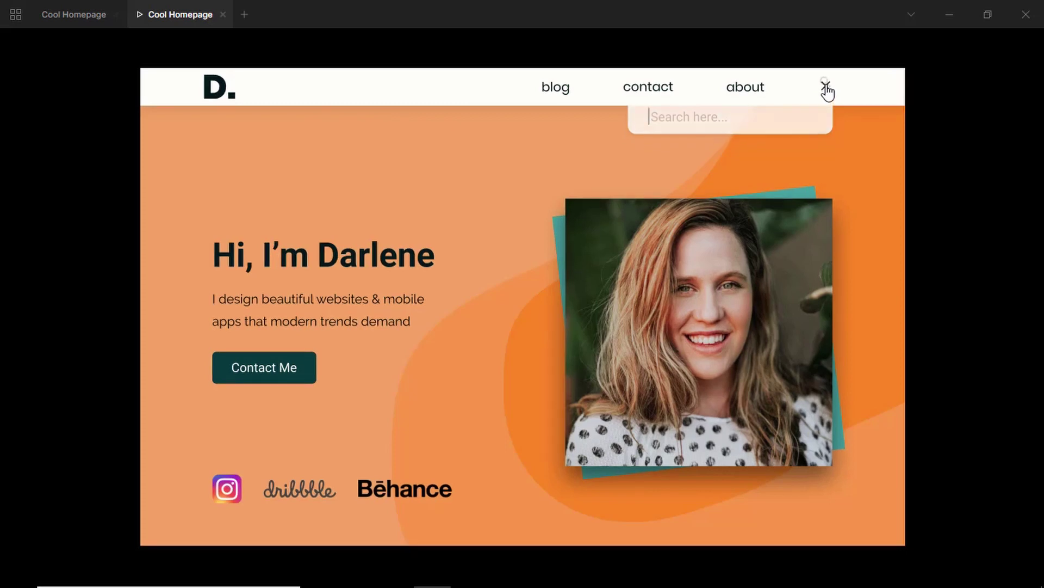
{"action": "left_click", "coordinate": [831, 84]}
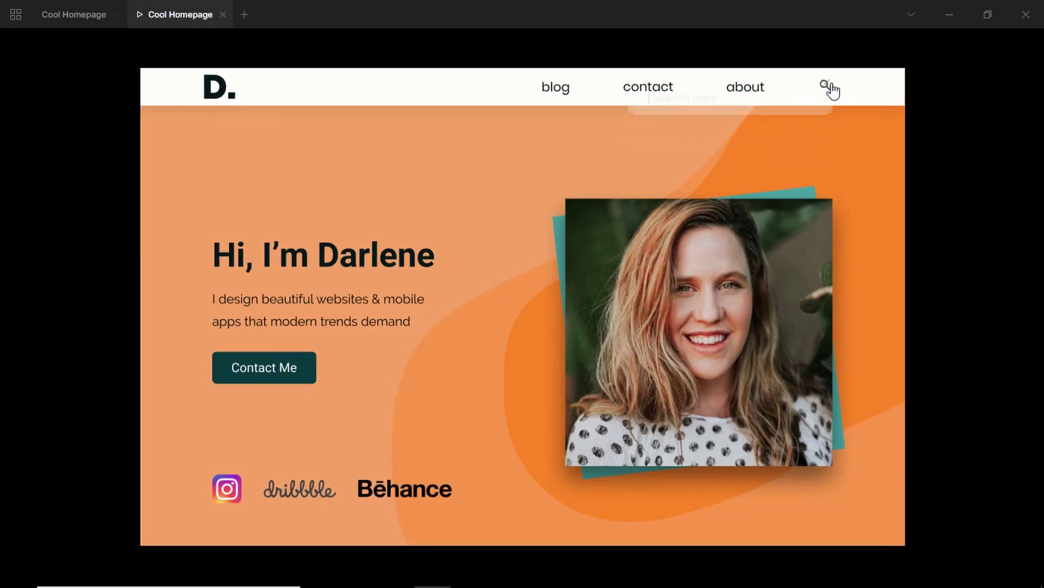
{"action": "left_click", "coordinate": [832, 89]}
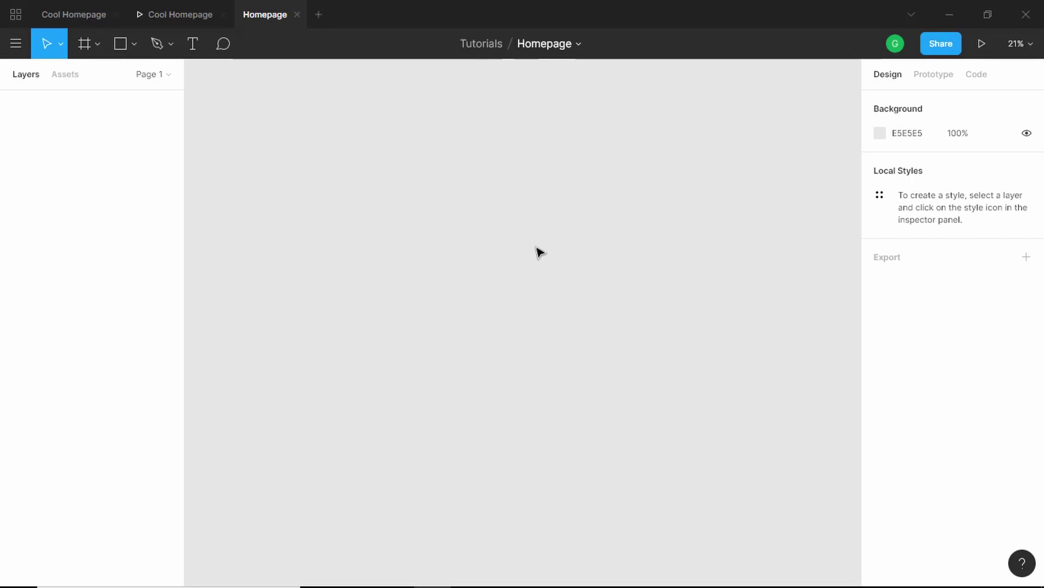
Create a MacBook Pro frame of 1440 × 900 on the empty canvas.
{"action": "left_click", "coordinate": [83, 43]}
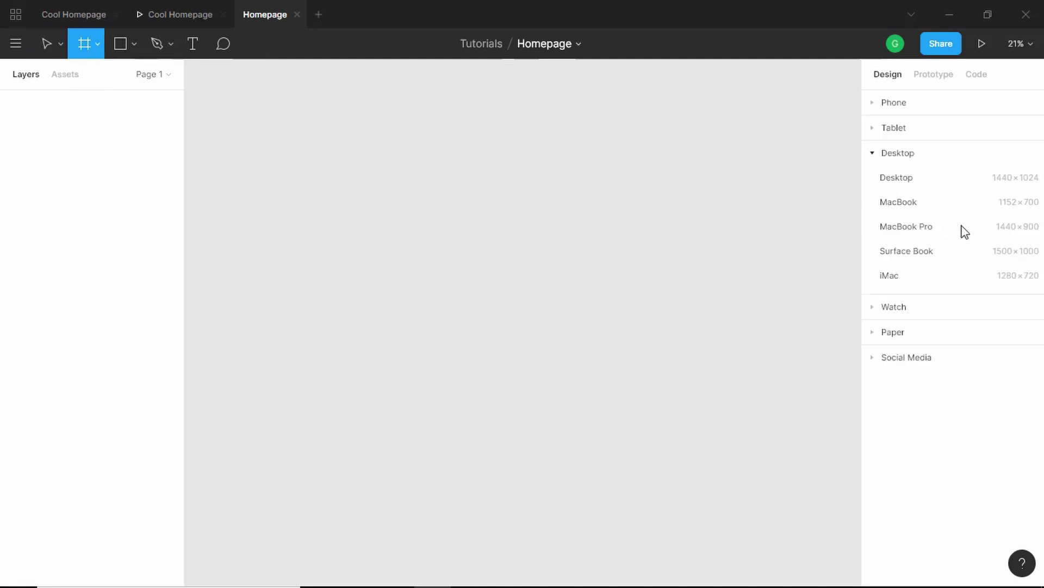
{"action": "left_click", "coordinate": [1006, 233]}
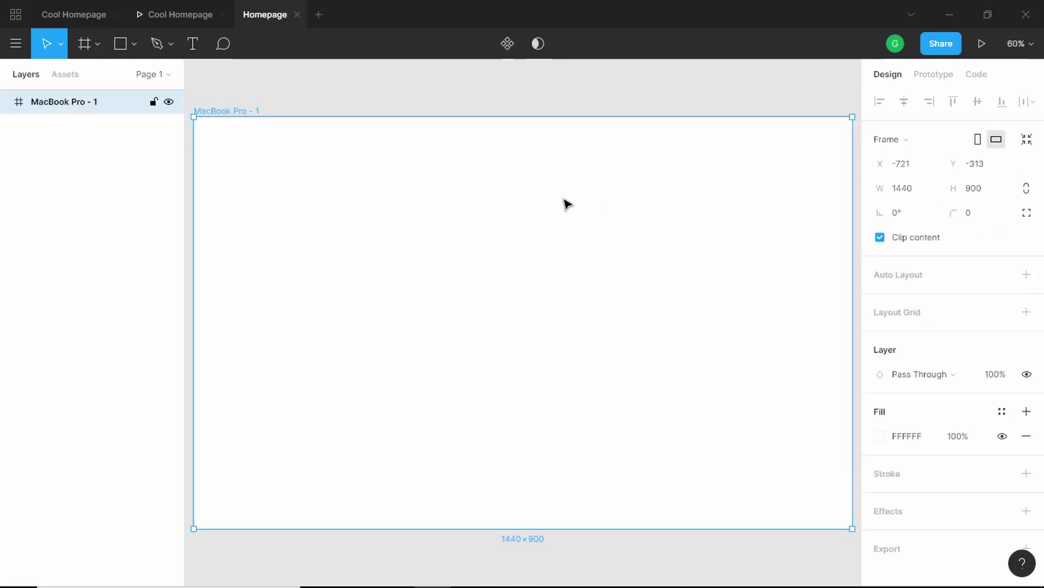
{"action": "scroll", "coordinate": [507, 209], "scroll_direction": "down", "scroll_amount": 1}
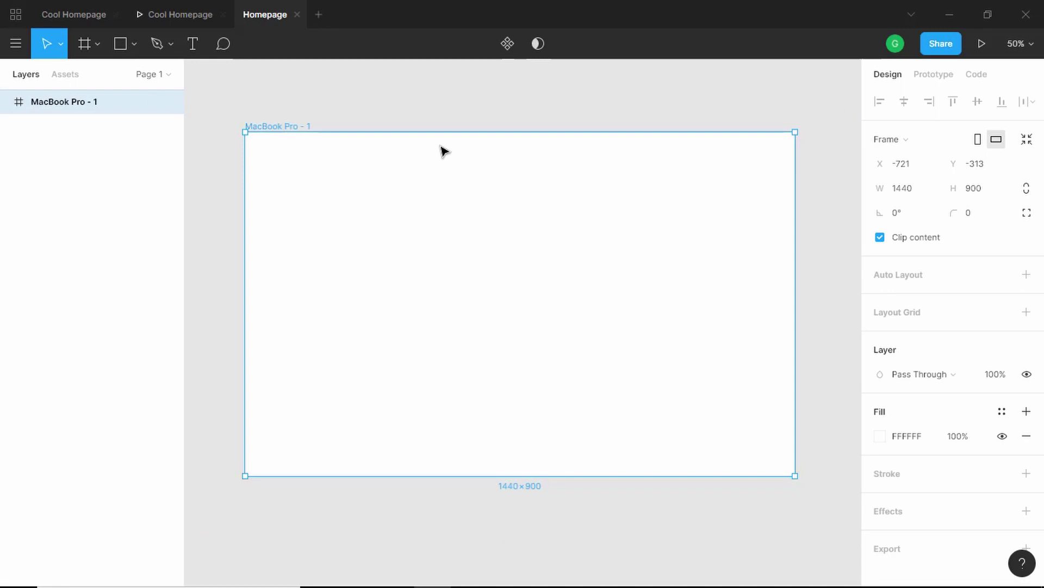
{"action": "scroll", "coordinate": [443, 151], "scroll_direction": "up", "scroll_amount": 1}
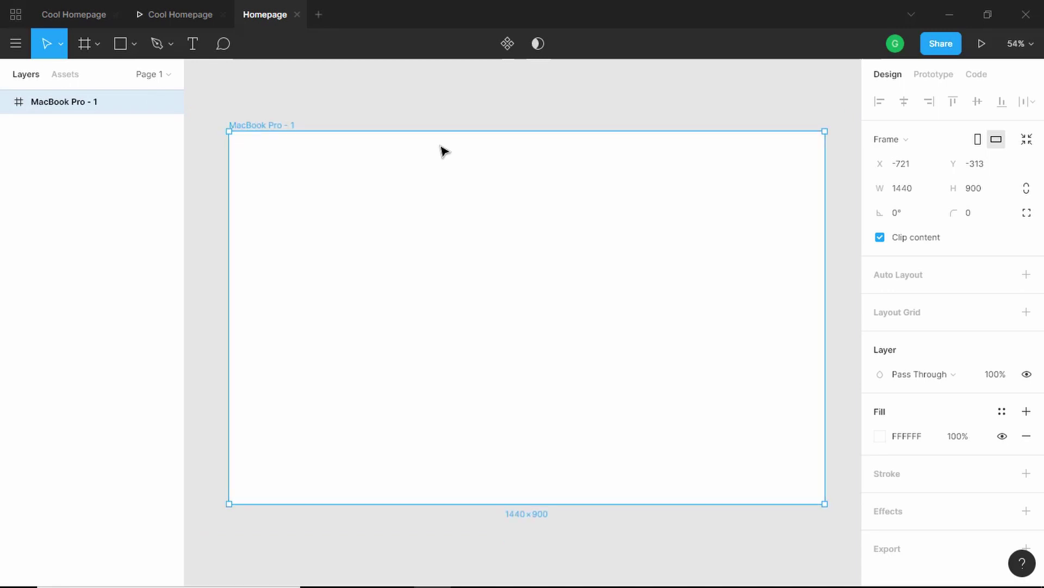
Place a rectangle in the frame's upper-left area and set its width and height to 120.
{"action": "left_click", "coordinate": [120, 45]}
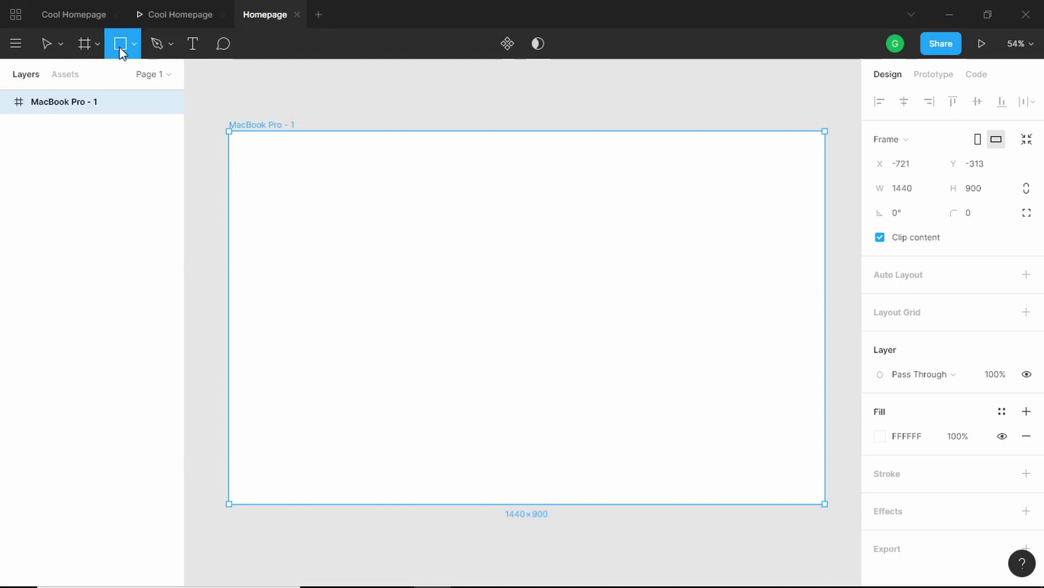
{"action": "left_click", "coordinate": [301, 184]}
{"action": "left_click", "coordinate": [926, 168]}
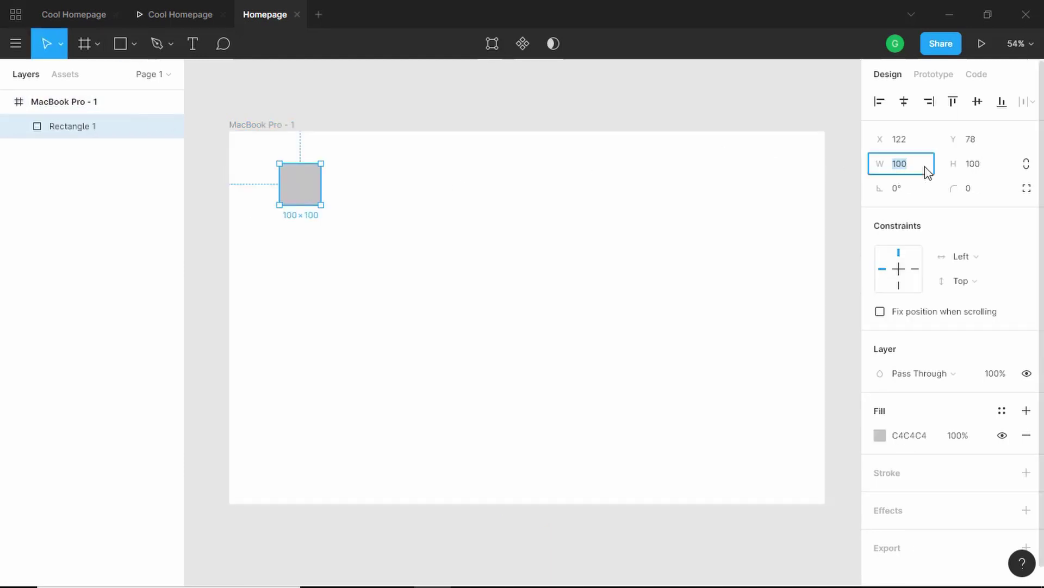
{"action": "type", "text": "120"}
{"action": "key", "text": "Tab"}
{"action": "type", "text": "12"}
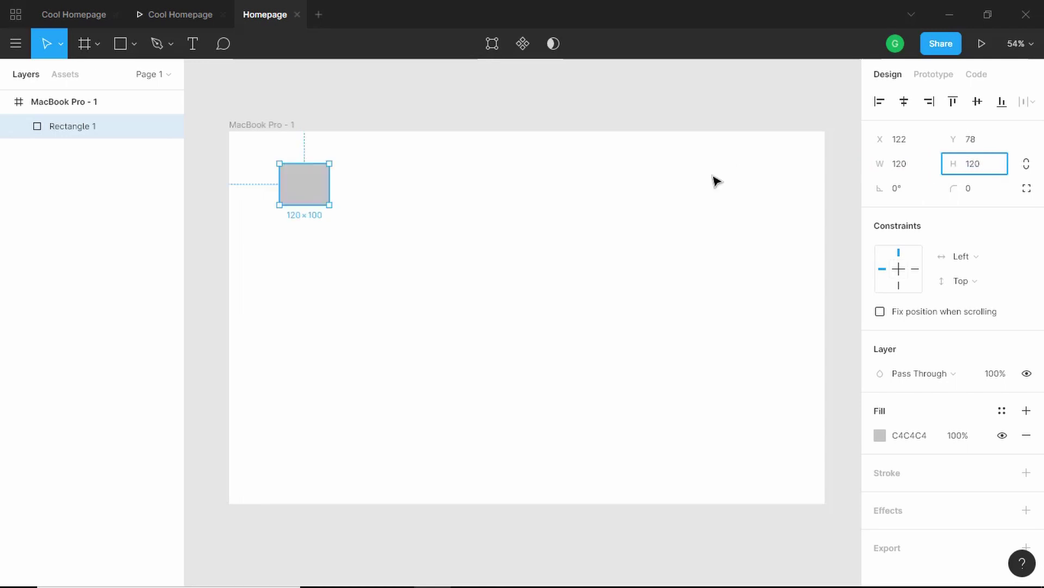
{"action": "type", "text": "0"}
{"action": "key", "text": "Return"}
Nudge the 120 × 120 square to X 100, Y 100 within the frame.
{"action": "key", "text": "shift+Left"}
{"action": "key", "text": "shift+Left"}
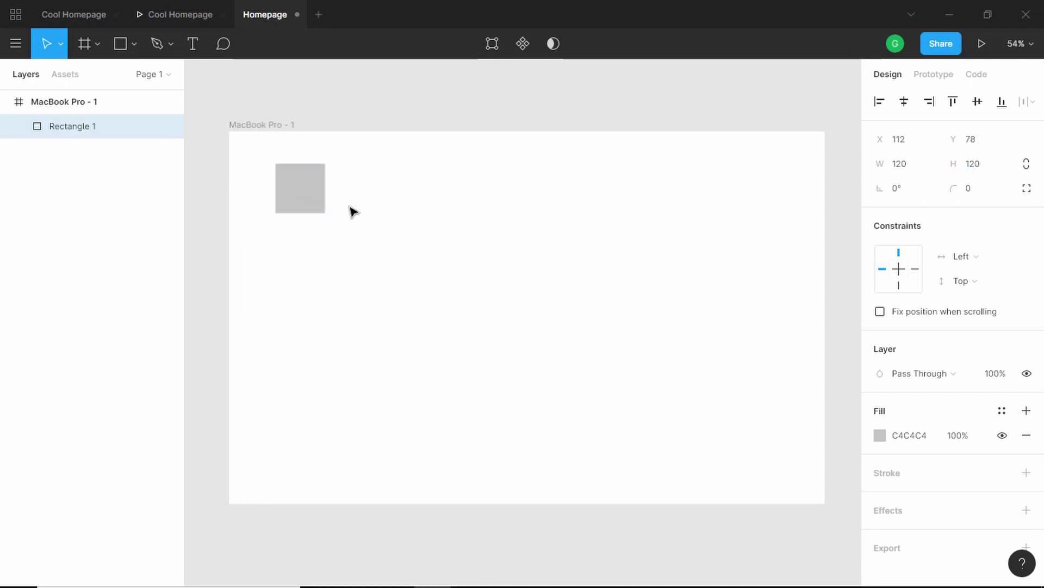
{"action": "key", "text": "Left"}
{"action": "key", "text": "Left"}
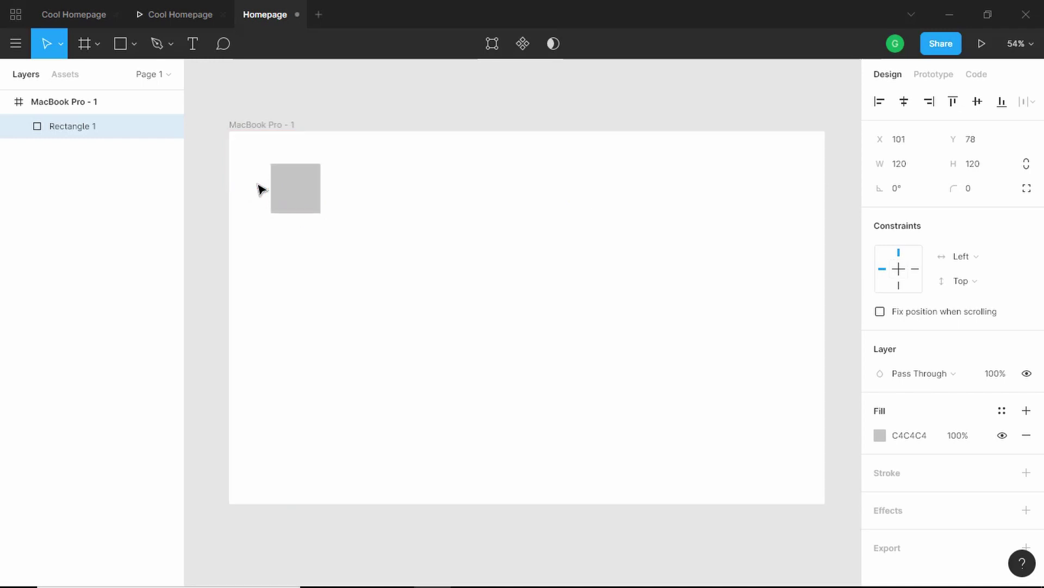
{"action": "key", "text": "shift+Down"}
{"action": "key", "text": "shift+Down"}
{"action": "key", "text": "Down"}
{"action": "key", "text": "Down"}
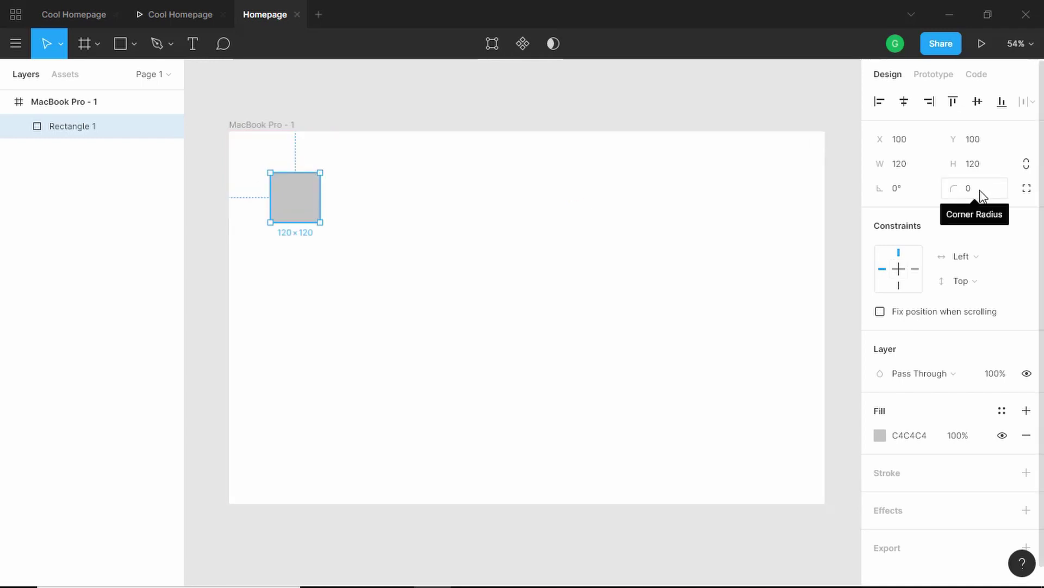
Give the square a corner radius of 8 and set its fill colour to FFFFFA.
{"action": "left_click", "coordinate": [982, 196]}
{"action": "type", "text": "8"}
{"action": "key", "text": "Return"}
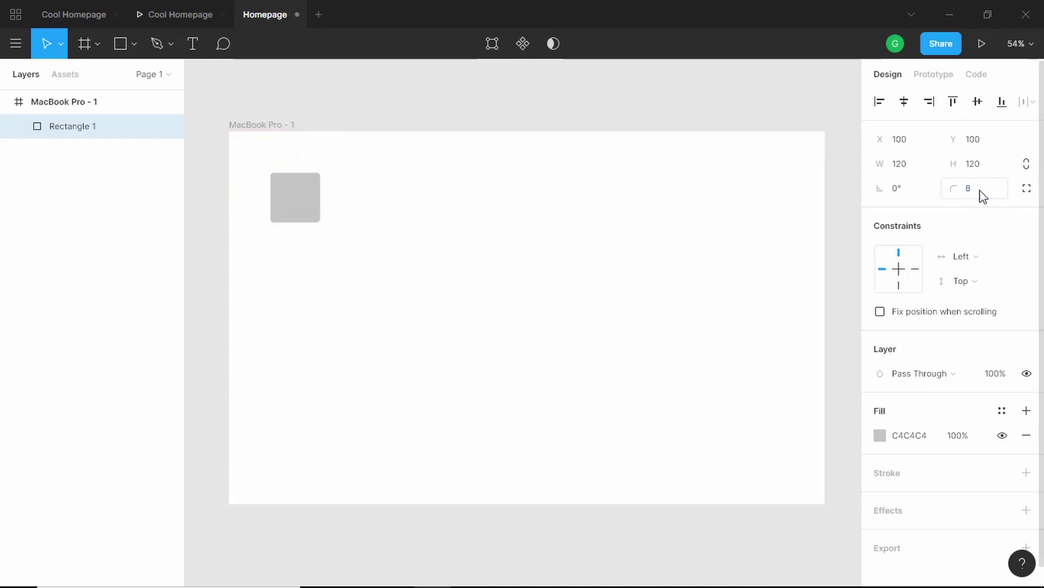
{"action": "scroll", "coordinate": [561, 292], "scroll_direction": "up", "scroll_amount": 3}
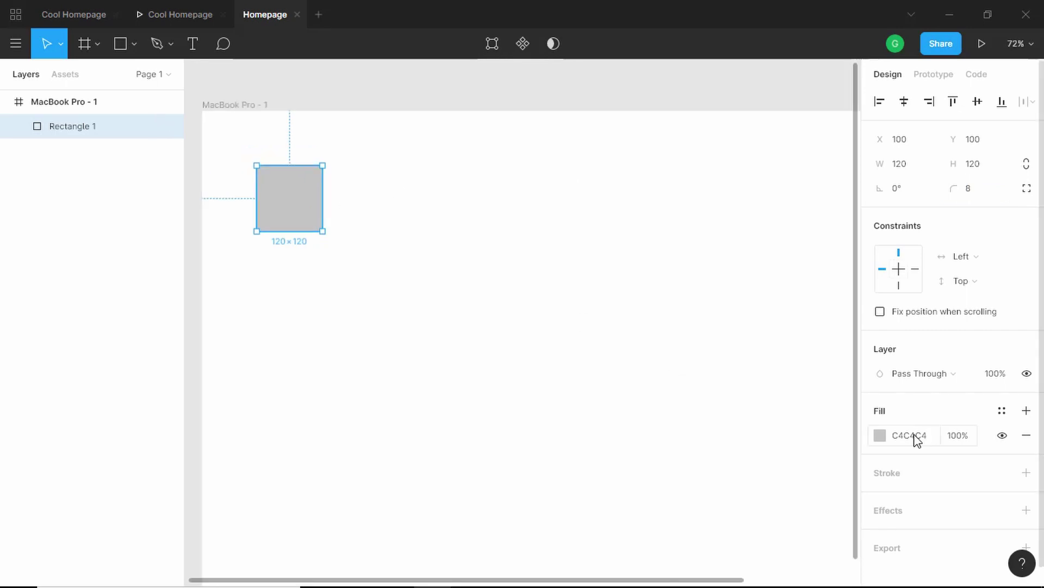
{"action": "left_click", "coordinate": [880, 435]}
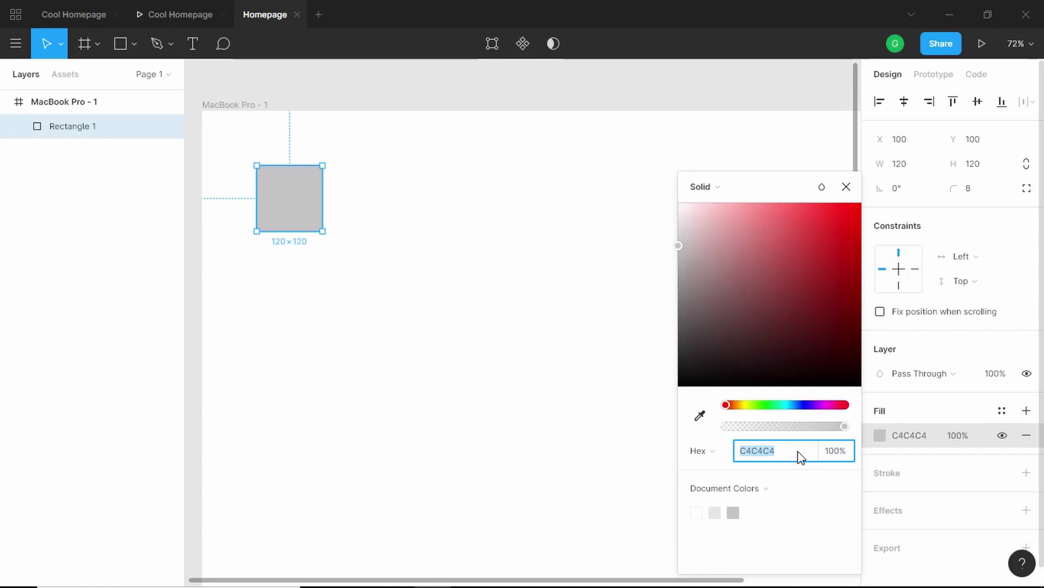
{"action": "type", "text": "fffffa"}
{"action": "key", "text": "Return"}
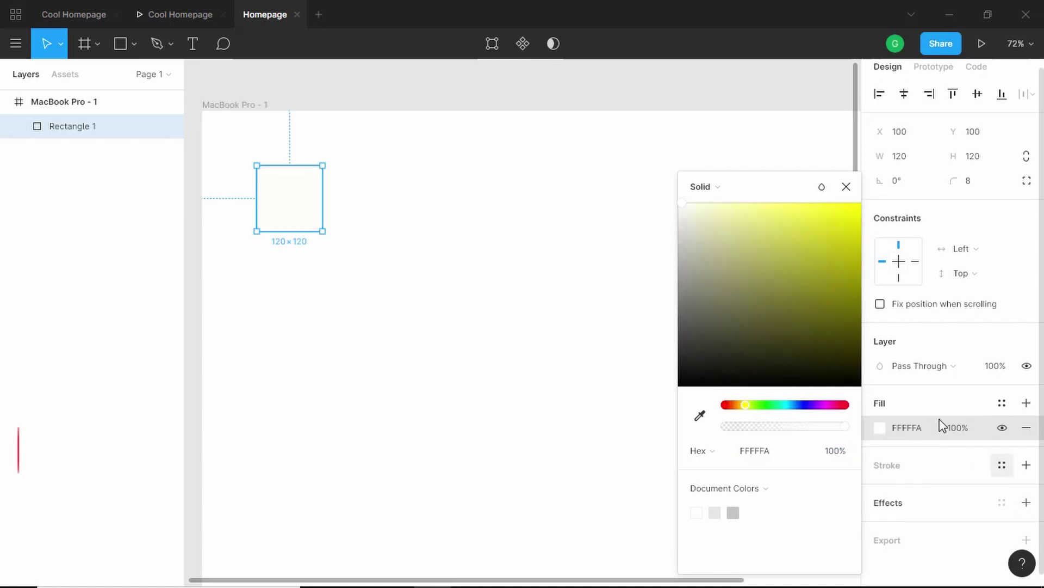
Add a drop shadow to the square with blur 12 and Y offset 8, and slightly adjust the shadow's opacity.
{"action": "left_click", "coordinate": [1027, 503]}
{"action": "left_click", "coordinate": [880, 491]}
{"action": "type", "text": "12"}
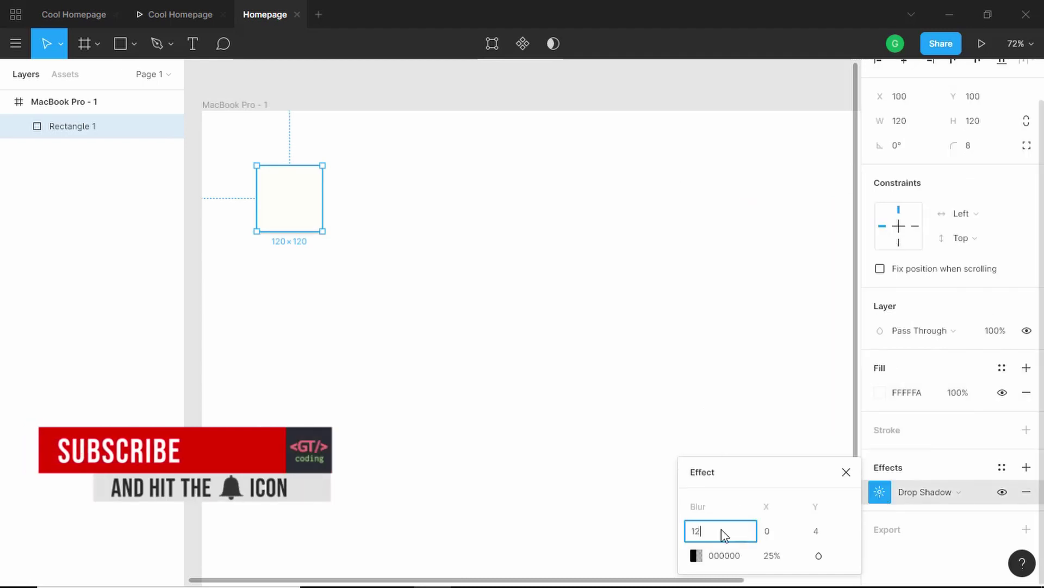
{"action": "key", "text": "Tab"}
{"action": "key", "text": "Tab"}
{"action": "type", "text": "8"}
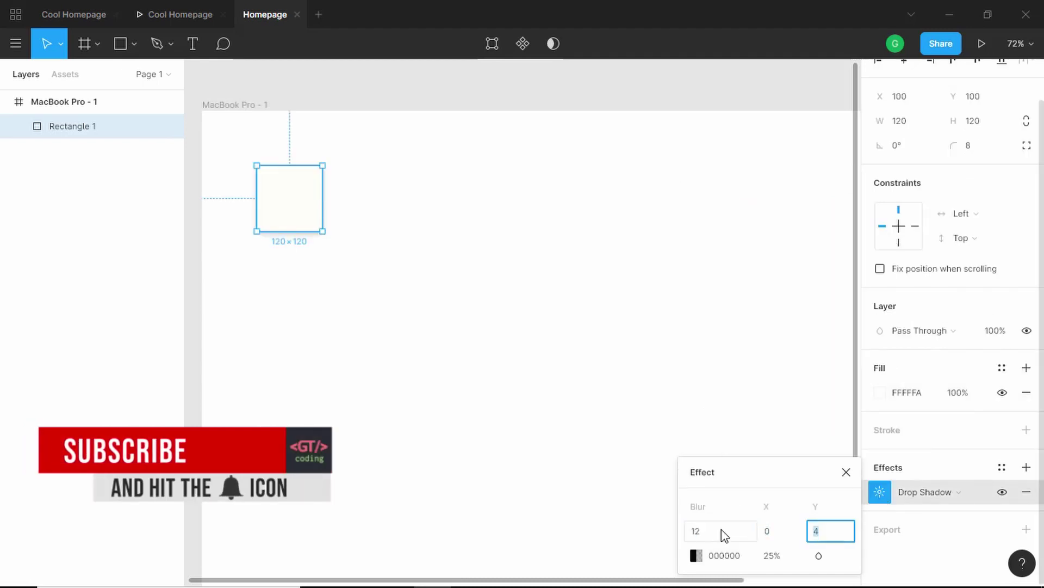
{"action": "left_click", "coordinate": [772, 556]}
{"action": "key", "text": "Up"}
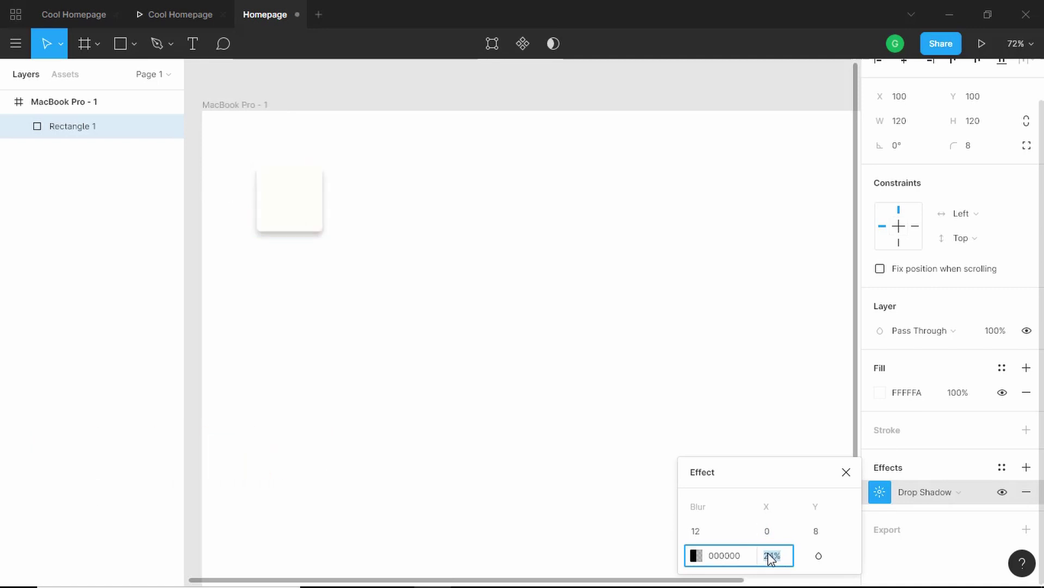
{"action": "left_click", "coordinate": [361, 238]}
Duplicate the off-white square, place the copy beside it at X 320, Y 100, and set its fill to FF7200.
{"action": "left_click", "coordinate": [271, 210]}
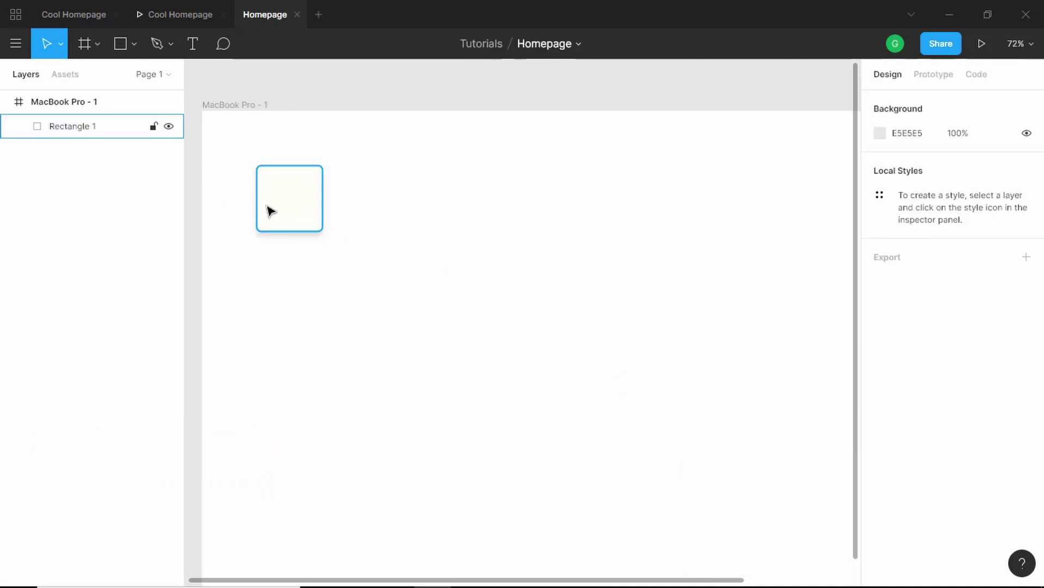
{"action": "key", "text": "ctrl+d"}
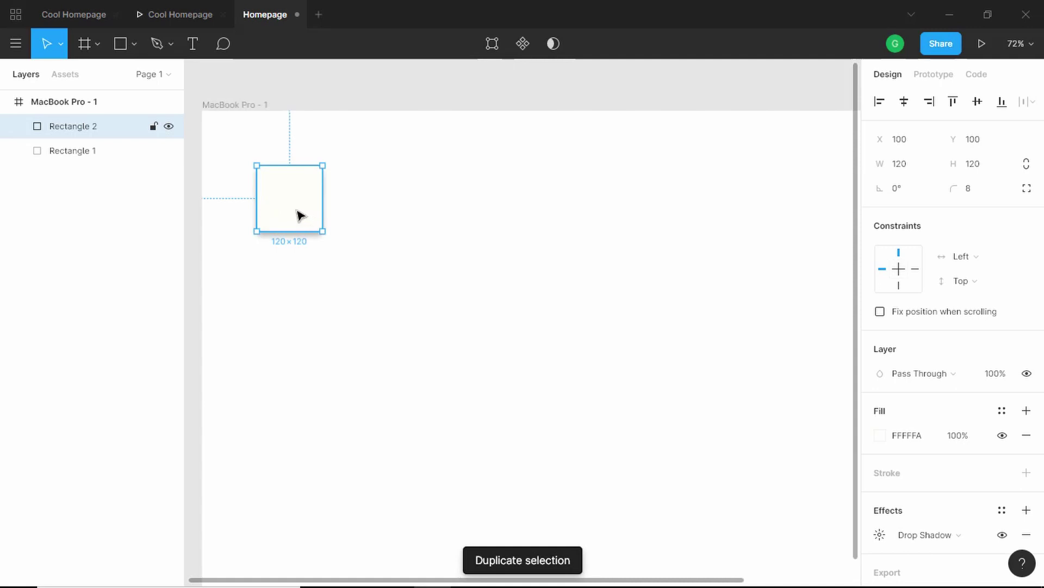
{"action": "left_click_drag", "start_coordinate": [292, 210], "coordinate": [412, 213]}
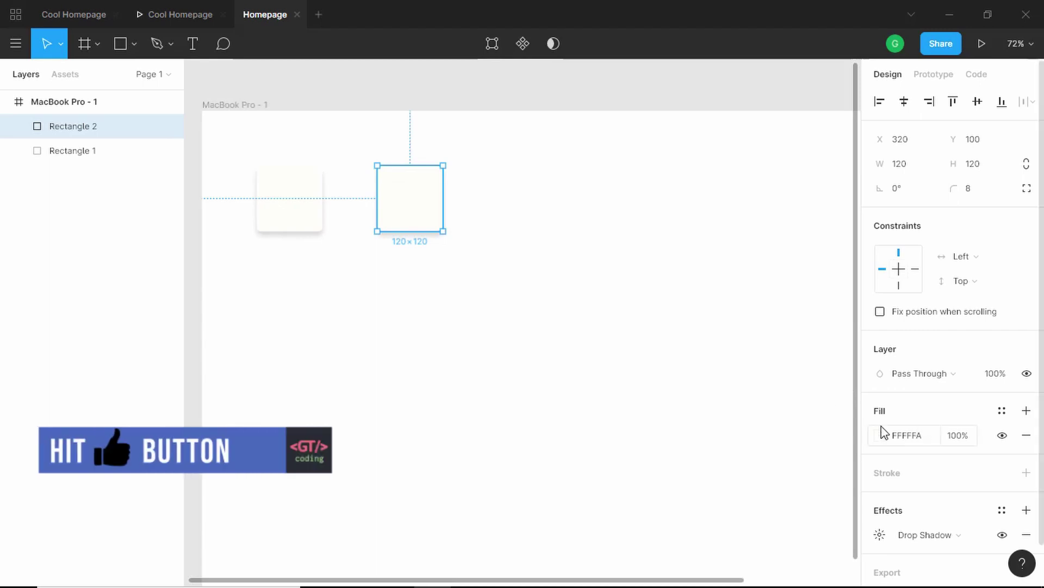
{"action": "left_click", "coordinate": [912, 433]}
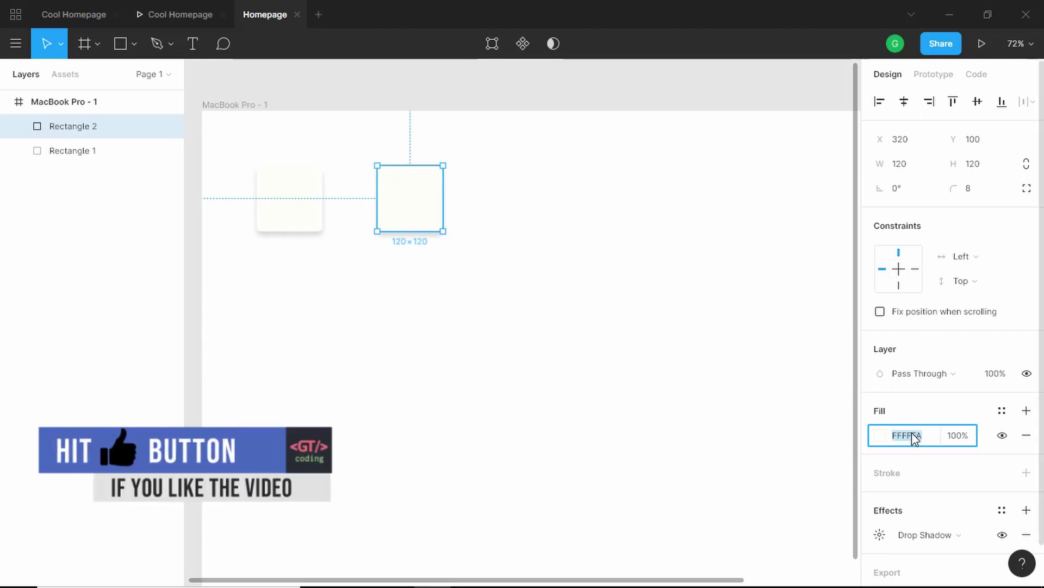
{"action": "type", "text": "ff7200"}
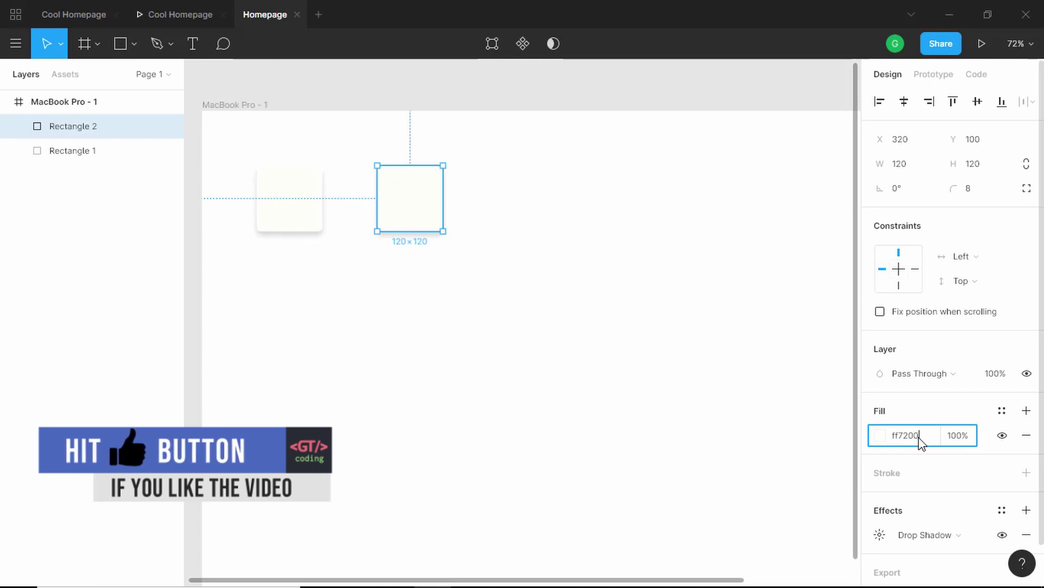
{"action": "key", "text": "Return"}
Duplicate the orange square to X 540 and set the copy's fill colour to 01847F.
{"action": "key", "text": "ctrl+d"}
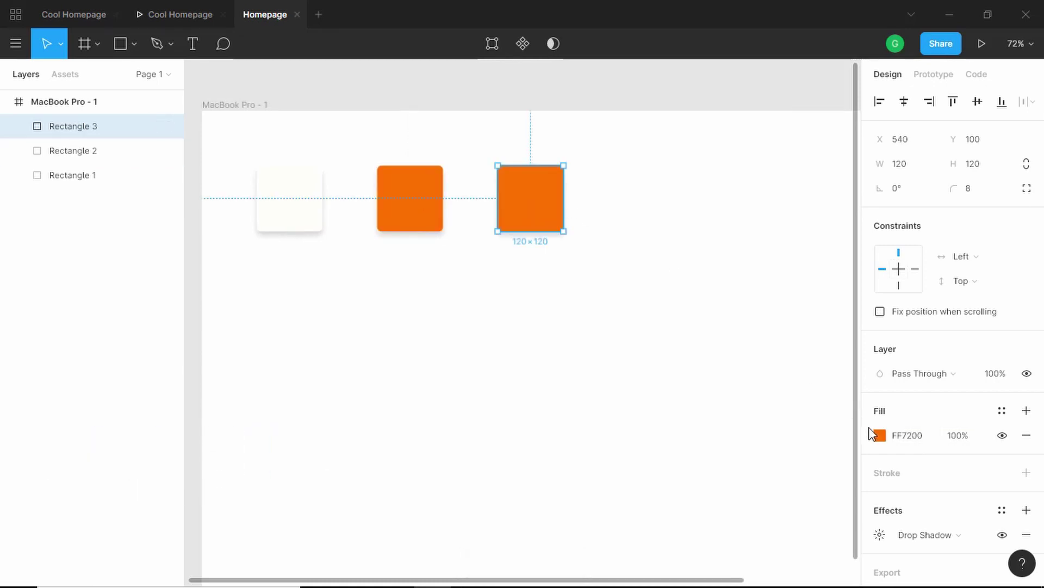
{"action": "left_click", "coordinate": [880, 437]}
{"action": "left_click", "coordinate": [926, 439]}
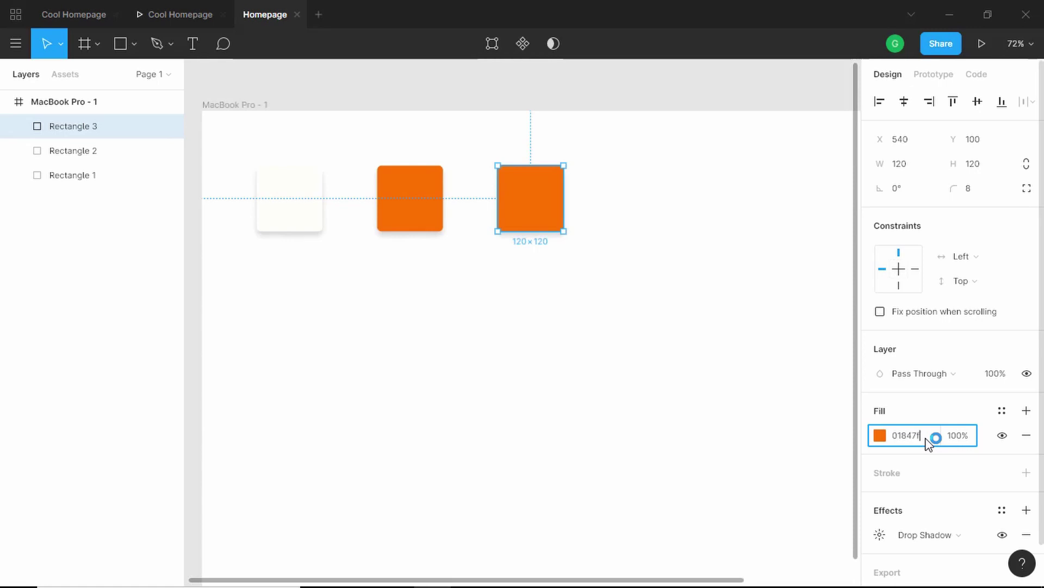
{"action": "key", "text": "Return"}
Duplicate all three colour squares together and place the copied row below the originals at Y 320.
{"action": "left_click", "coordinate": [236, 359]}
{"action": "left_click_drag", "start_coordinate": [299, 301], "coordinate": [530, 159]}
{"action": "key", "text": "ctrl+d"}
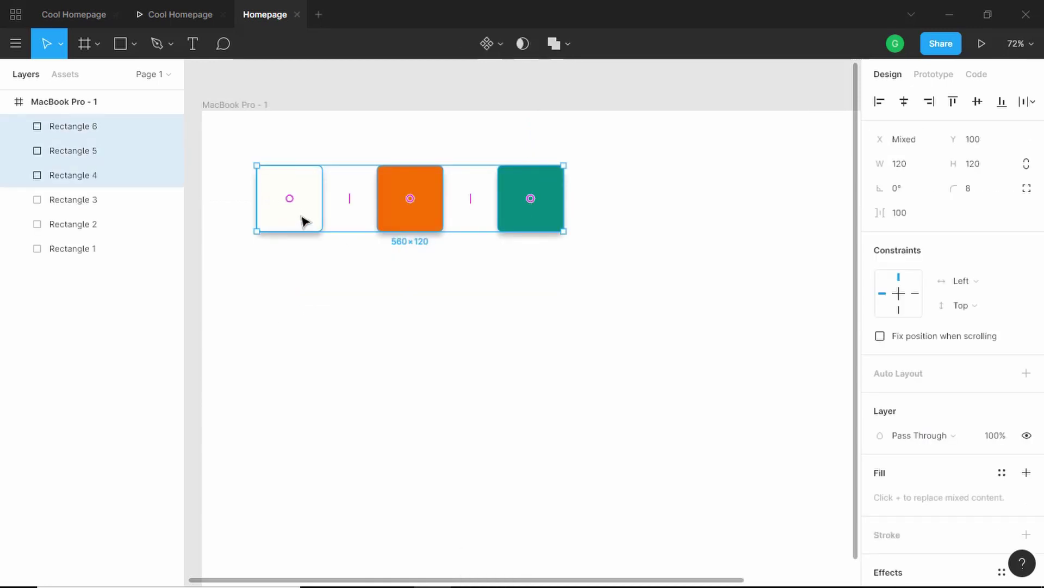
{"action": "mouse_move", "coordinate": [303, 219]}
{"action": "left_mouse_down"}
{"action": "mouse_move", "coordinate": [303, 317]}
{"action": "mouse_move", "coordinate": [299, 236]}
{"action": "left_mouse_up"}
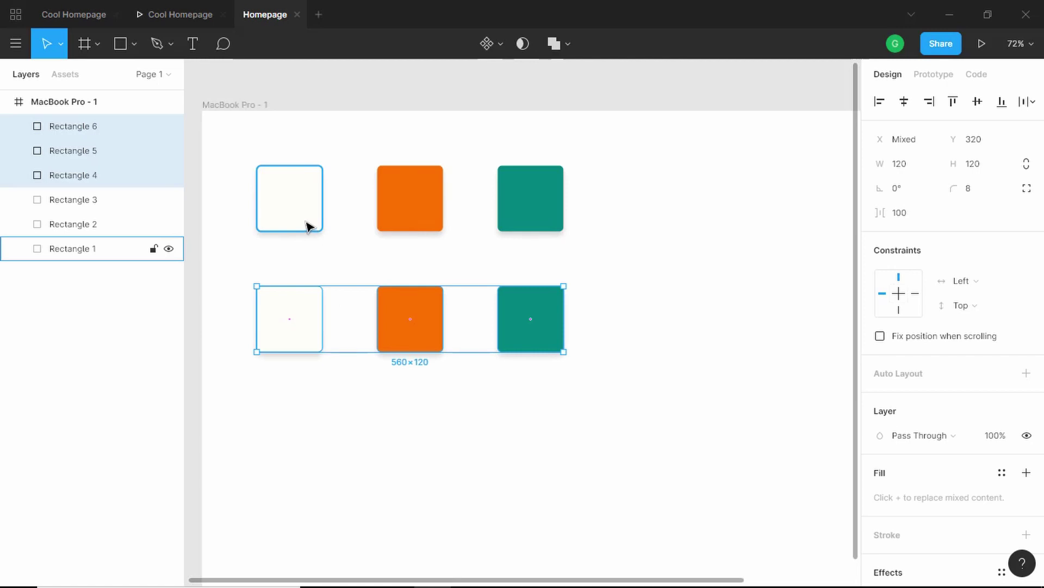
Move the copied row up to Y 311 and nudge it back to Y 320, 100 px below the upper row.
{"action": "left_click_drag", "start_coordinate": [298, 307], "coordinate": [299, 302]}
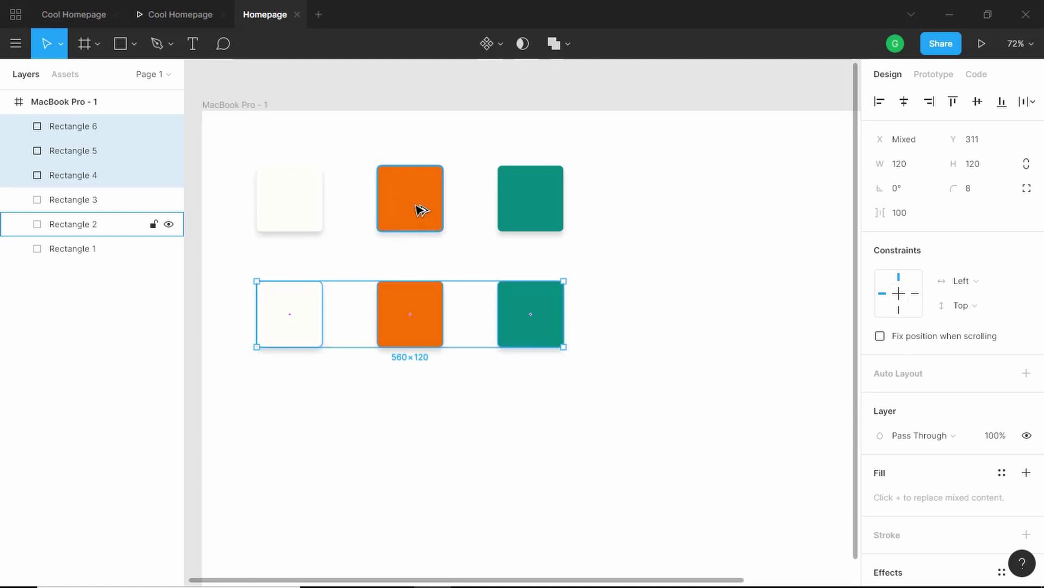
{"action": "key", "text": "shift+Down"}
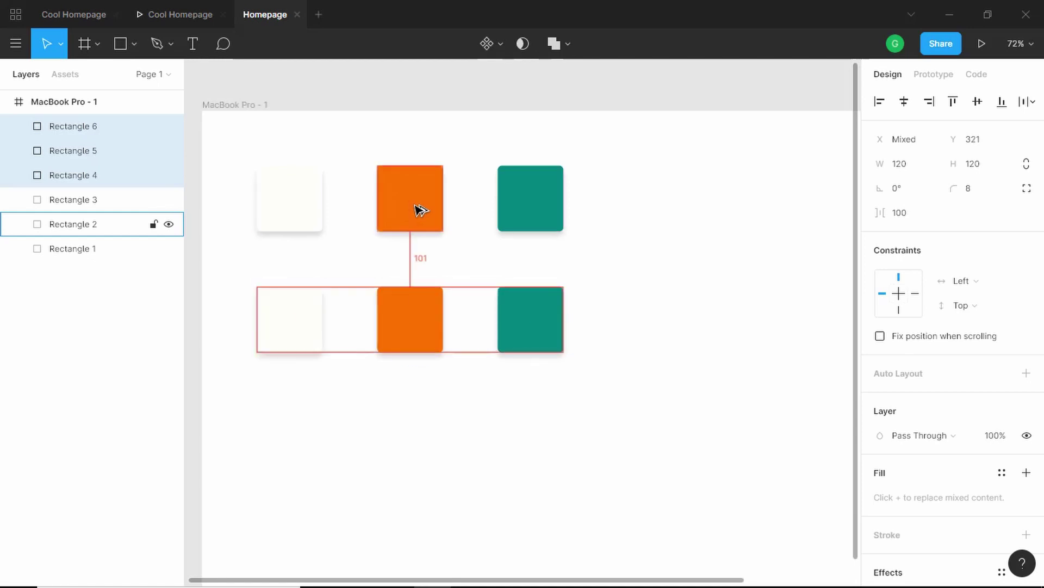
{"action": "key", "text": "Up"}
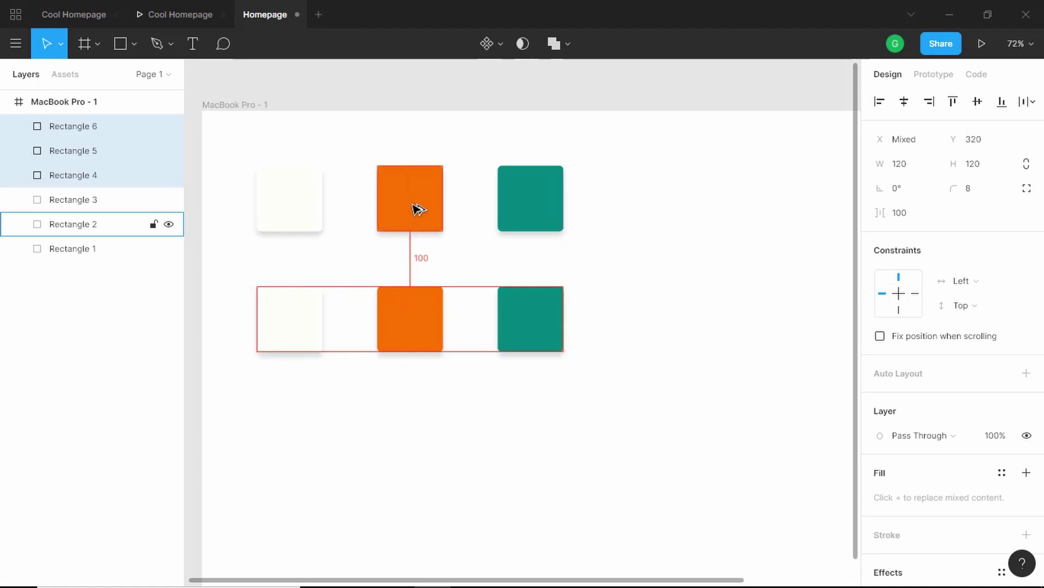
Set the fill colour of the off-white square in the lower row to 44A1A0.
{"action": "left_click", "coordinate": [305, 328]}
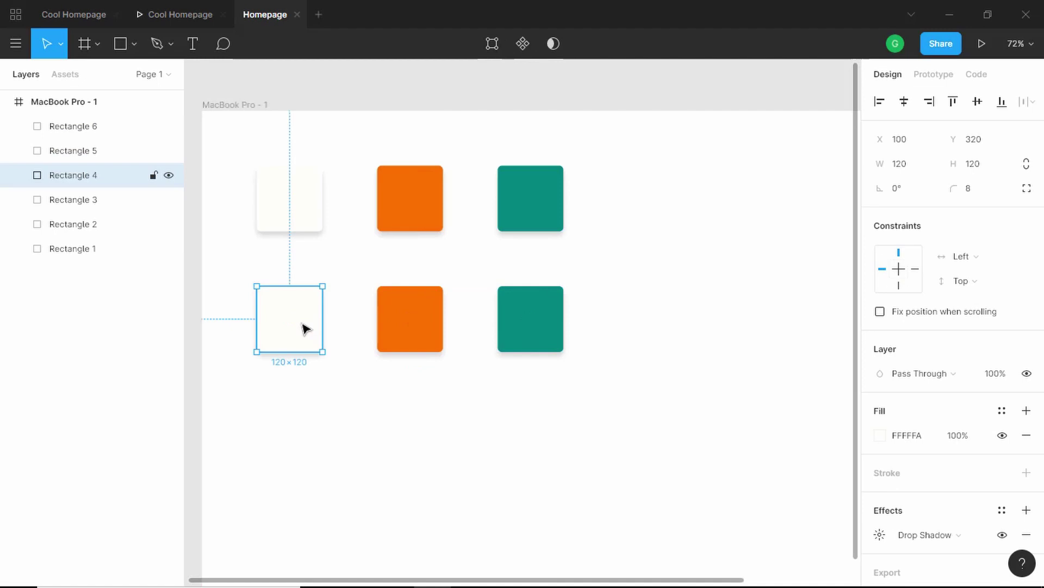
{"action": "left_click", "coordinate": [933, 440]}
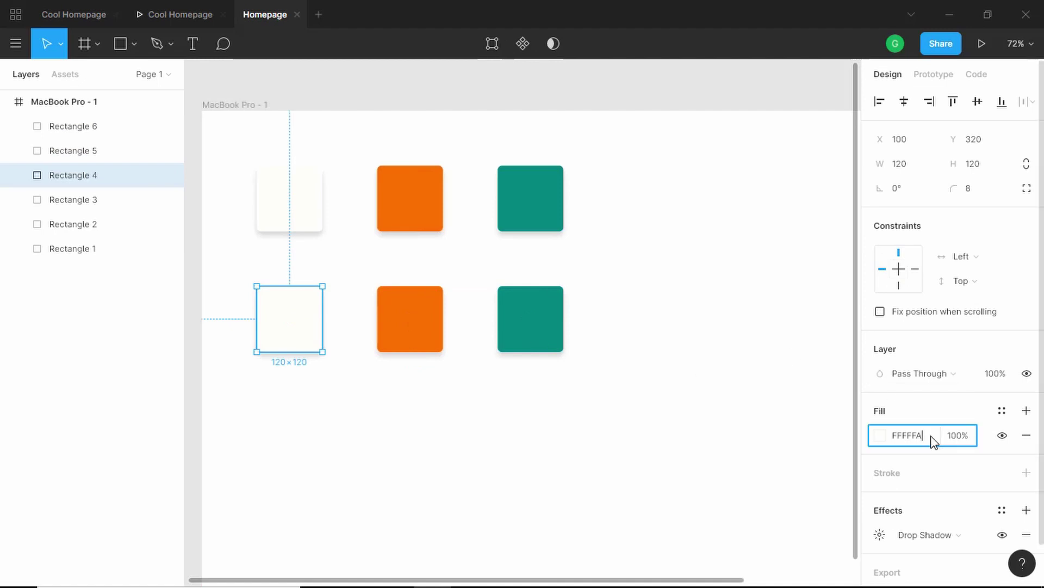
{"action": "key", "text": "ctrl+a"}
{"action": "type", "text": "44a1a0"}
{"action": "key", "text": "Return"}
Set the fill colour of the orange square in the lower row to 07393C.
{"action": "key", "text": "Tab"}
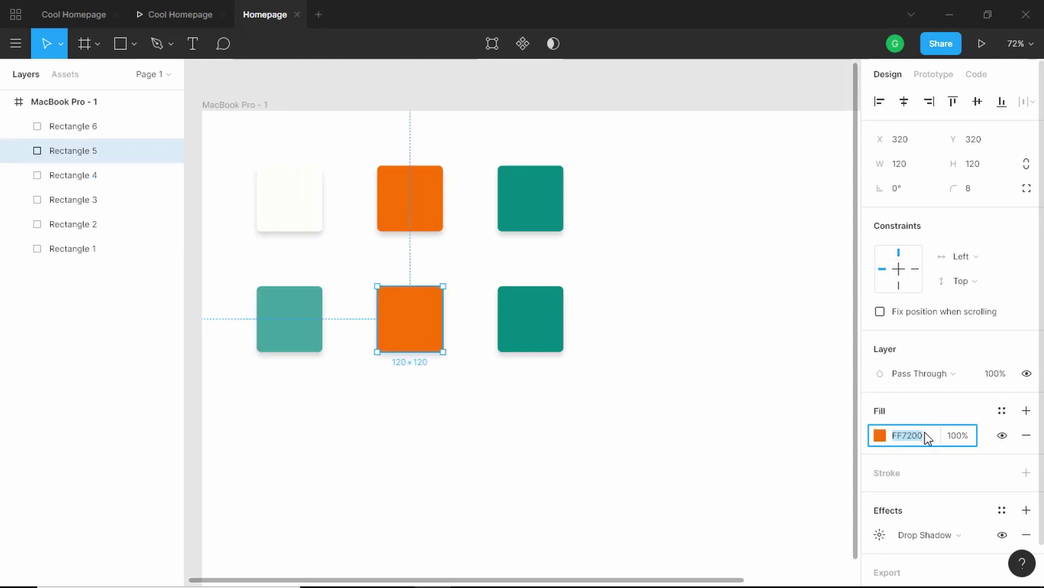
{"action": "type", "text": "07393c"}
{"action": "key", "text": "Return"}
Set the fill colour of the green square at the end of the lower row to 021718 and deselect it.
{"action": "key", "text": "Tab"}
{"action": "left_click", "coordinate": [927, 435]}
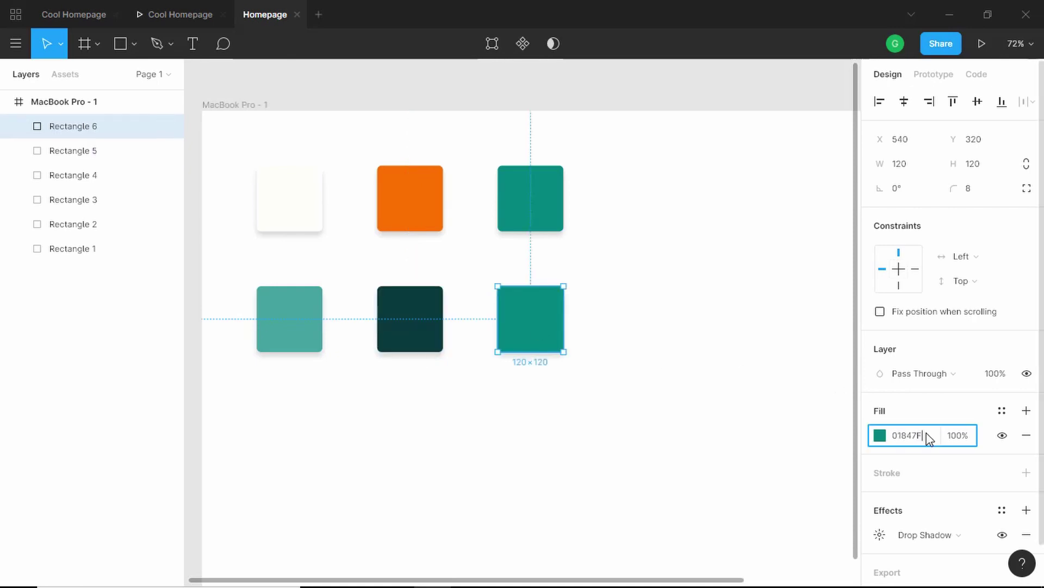
{"action": "type", "text": "021718"}
{"action": "key", "text": "Return"}
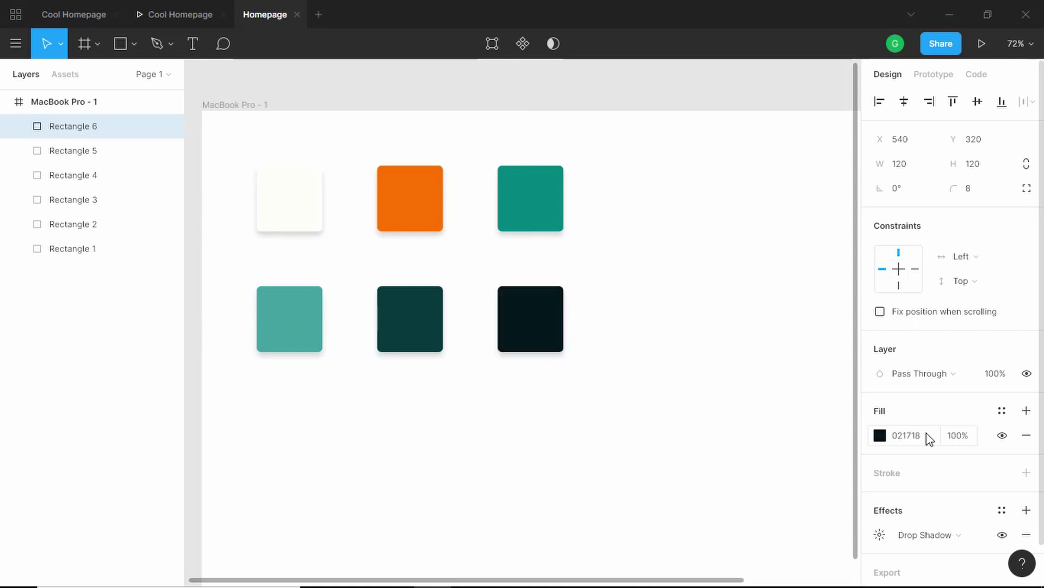
{"action": "left_click", "coordinate": [679, 373]}
Rename the MacBook Pro - 1 frame as Colors.
{"action": "scroll", "coordinate": [680, 374], "scroll_direction": "down", "scroll_amount": 1}
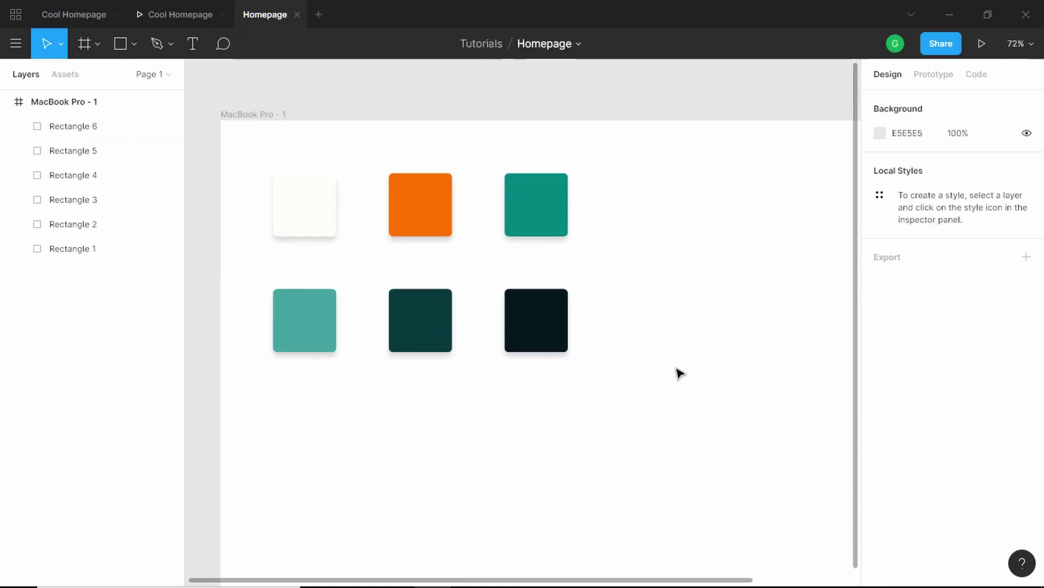
{"action": "scroll", "coordinate": [678, 373], "scroll_direction": "down", "scroll_amount": 5}
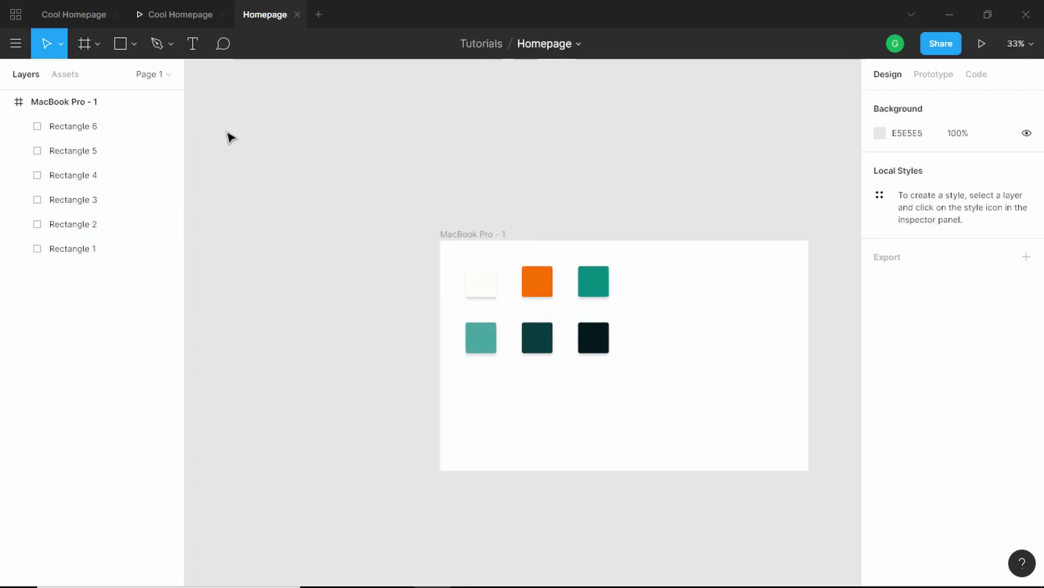
{"action": "left_click", "coordinate": [58, 102]}
{"action": "double_click", "coordinate": [61, 103]}
{"action": "type", "text": "Colo"}
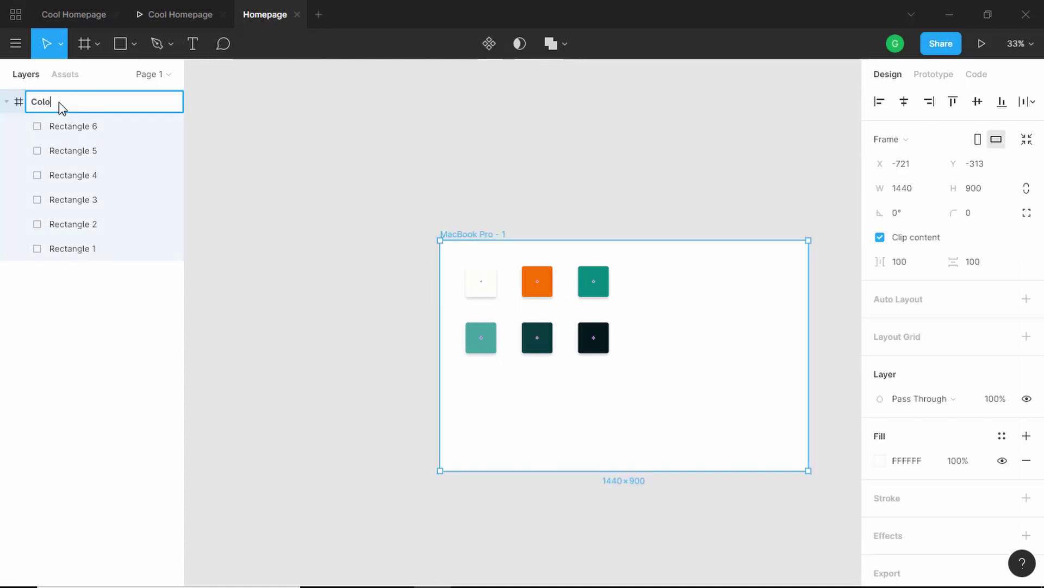
{"action": "type", "text": "rs"}
{"action": "key", "text": "Return"}
Narrow the Colors frame to about 753 px wide and shift it to X -701, keeping Y at -313.
{"action": "scroll", "coordinate": [443, 170], "scroll_direction": "down", "scroll_amount": 1}
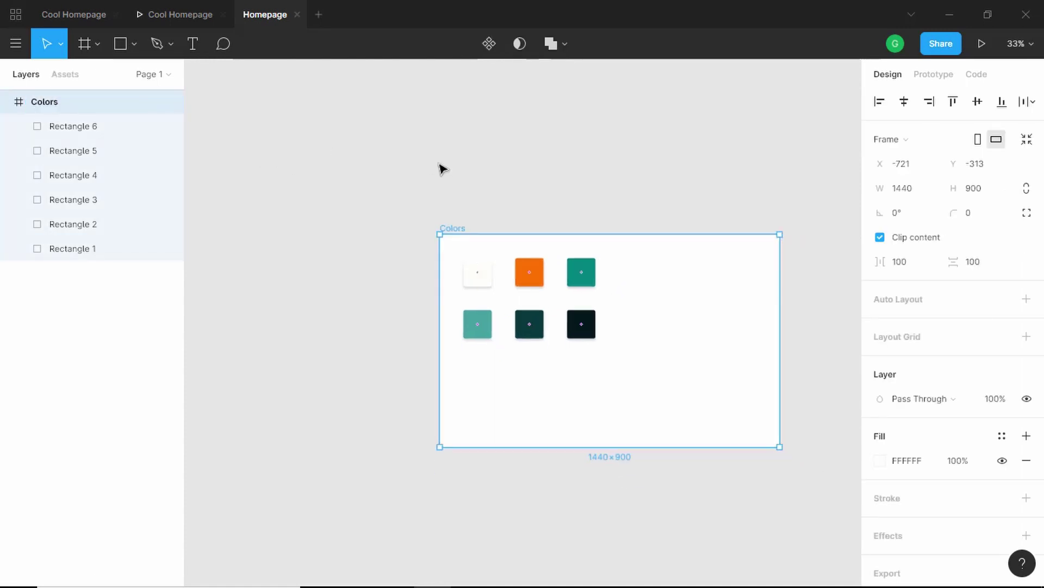
{"action": "scroll", "coordinate": [444, 169], "scroll_direction": "down", "scroll_amount": 2}
{"action": "left_click_drag", "start_coordinate": [645, 270], "coordinate": [549, 279]}
{"action": "scroll", "coordinate": [536, 272], "scroll_direction": "up", "scroll_amount": 3}
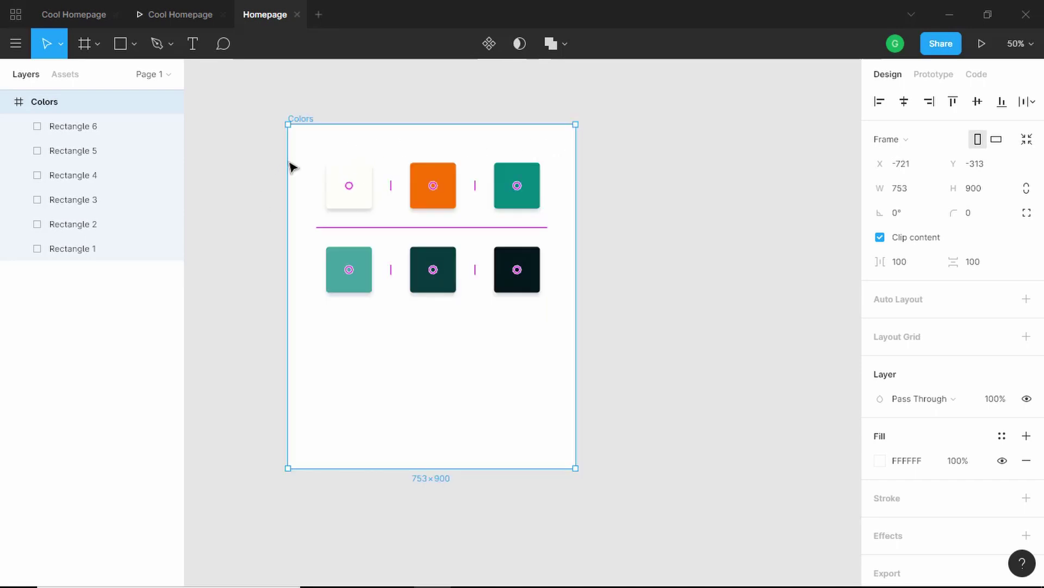
{"action": "left_click_drag", "start_coordinate": [322, 120], "coordinate": [330, 119]}
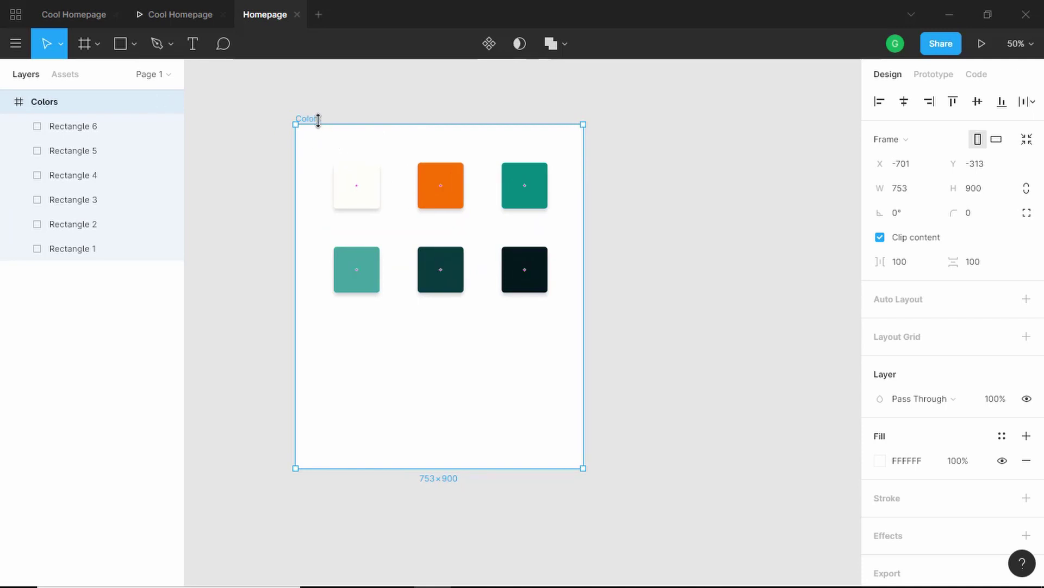
Adjust the Colors frame's width to 760 px so the margin beside the last swatch column is 100 px.
{"action": "key", "text": "alt"}
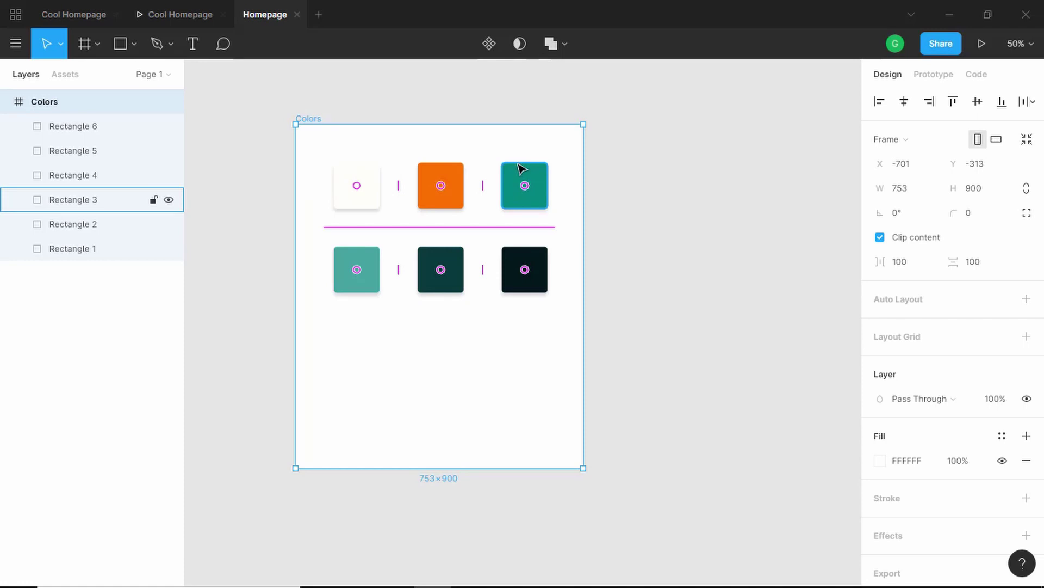
{"action": "key", "text": "ctrl+shift+Right"}
{"action": "key", "text": "alt"}
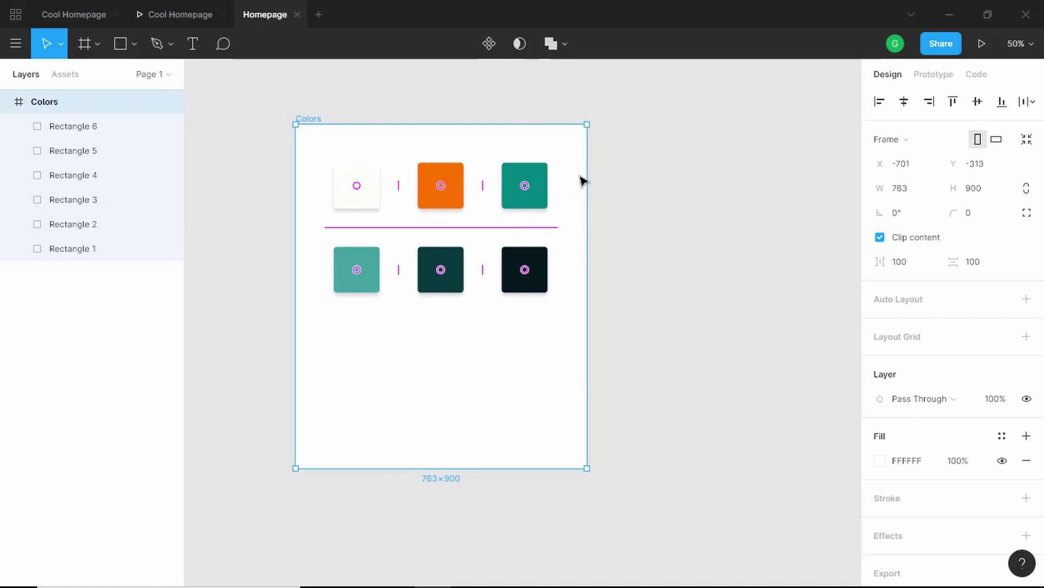
{"action": "key", "text": "ctrl+Left"}
{"action": "key", "text": "ctrl+Left"}
{"action": "key", "text": "ctrl+Left"}
{"action": "key", "text": "alt"}
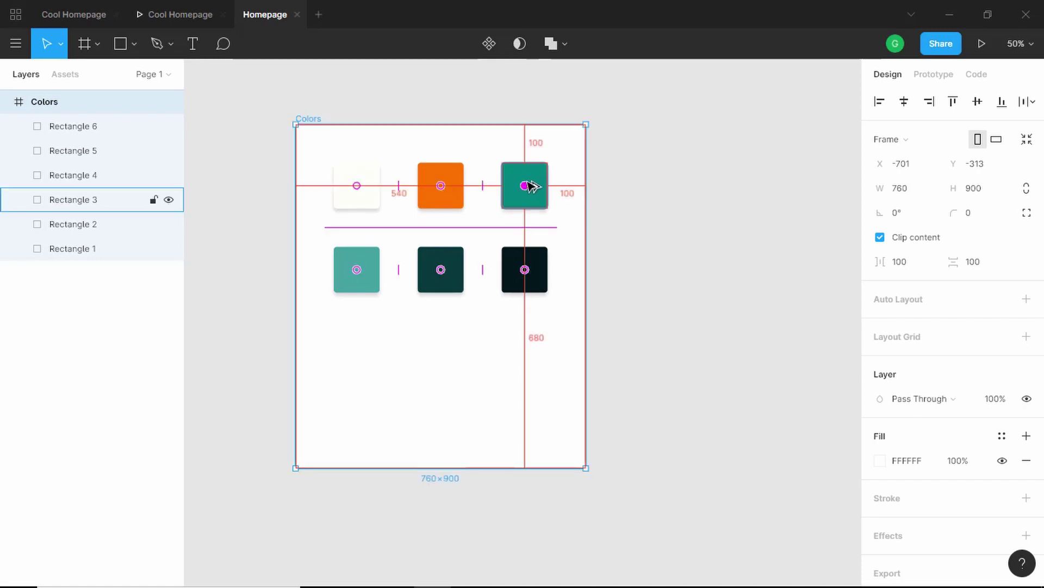
Add a new frame from the MacBook Pro 1440 × 900 desktop preset.
{"action": "scroll", "coordinate": [583, 188], "scroll_direction": "down", "scroll_amount": 3}
{"action": "scroll", "coordinate": [583, 187], "scroll_direction": "right", "scroll_amount": 5}
{"action": "scroll", "coordinate": [583, 187], "scroll_direction": "left", "scroll_amount": 1}
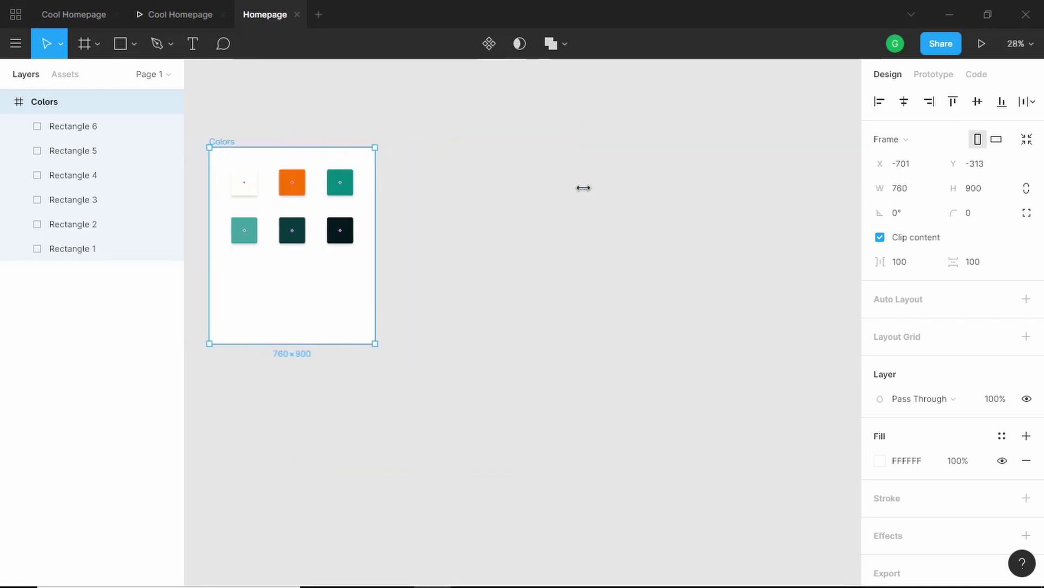
{"action": "left_click", "coordinate": [585, 194]}
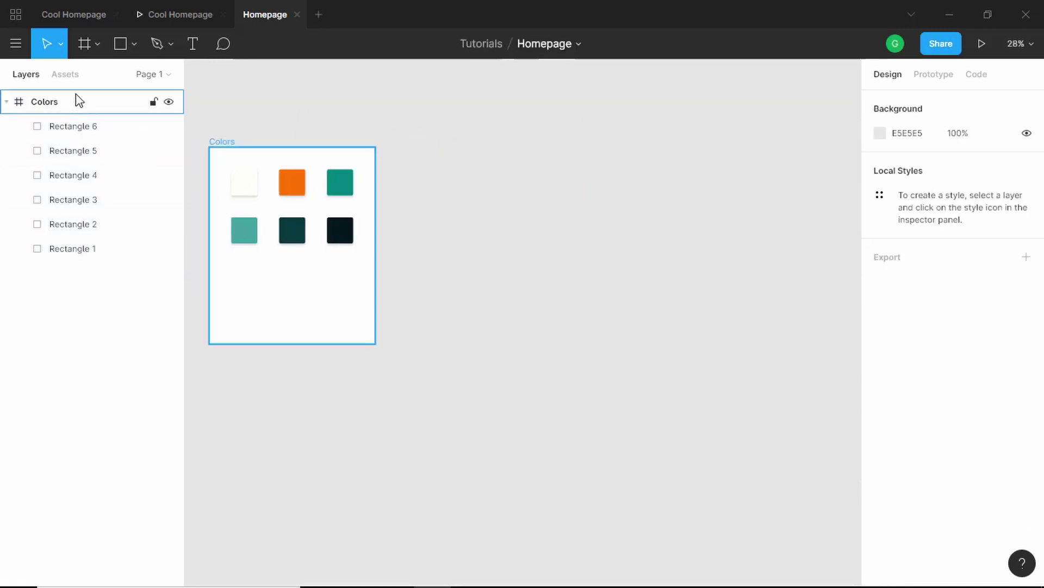
{"action": "left_click", "coordinate": [86, 44]}
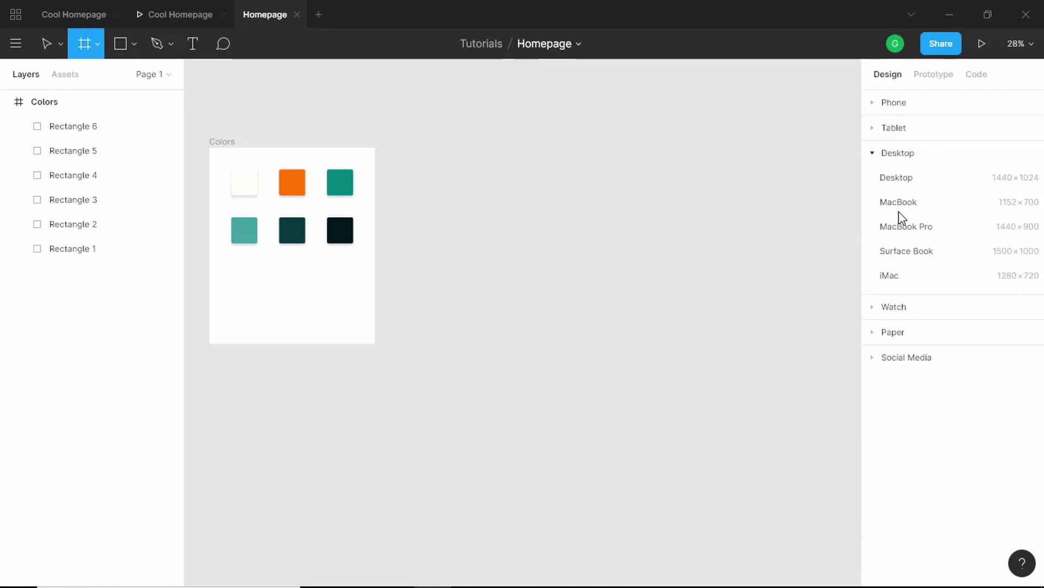
{"action": "left_click", "coordinate": [981, 228]}
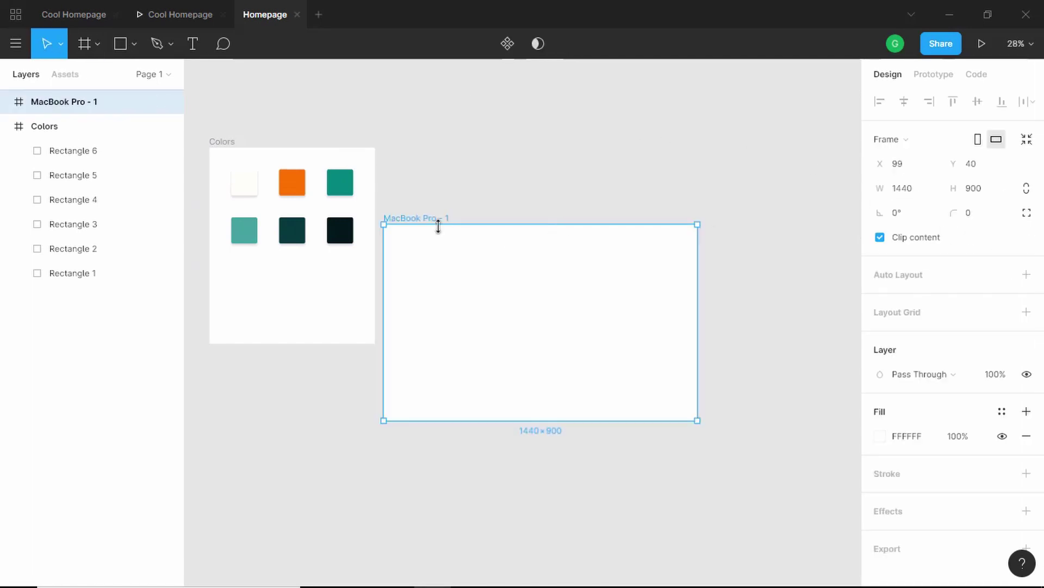
Align the new frame beside the Colors frame at X 197, Y -313 and rename it Homepage.
{"action": "left_click_drag", "start_coordinate": [439, 226], "coordinate": [460, 150]}
{"action": "double_click", "coordinate": [76, 101]}
{"action": "type", "text": "Homepage"}
{"action": "key", "text": "Return"}
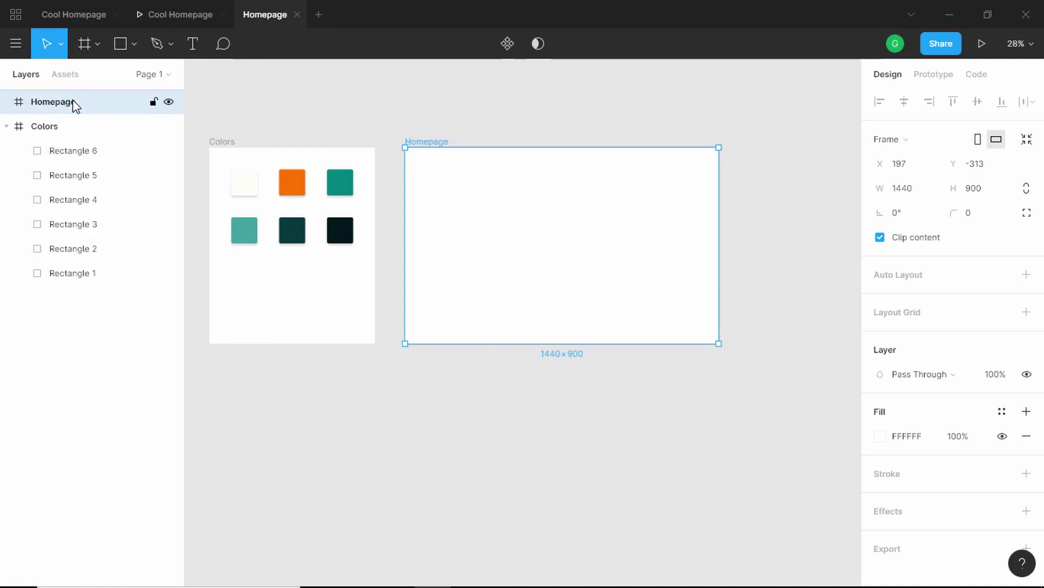
Place a rectangle in the Homepage frame's upper-left corner, set its height to 72, and stretch it to the full 1440 px width.
{"action": "key", "text": "shift+2"}
{"action": "key", "text": "Escape"}
{"action": "scroll", "coordinate": [601, 217], "scroll_direction": "down", "scroll_amount": 3}
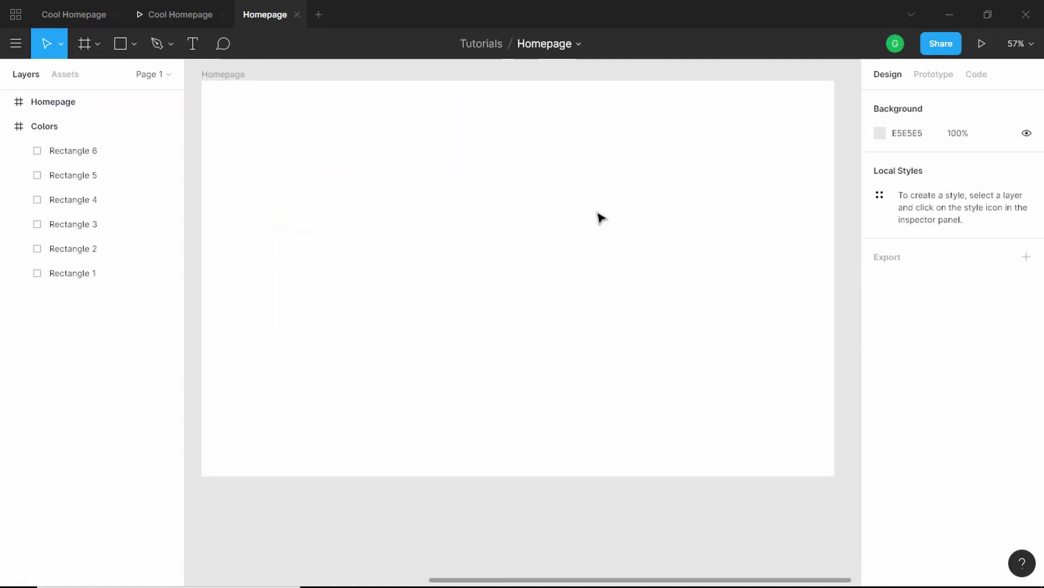
{"action": "scroll", "coordinate": [601, 218], "scroll_direction": "up", "scroll_amount": 3}
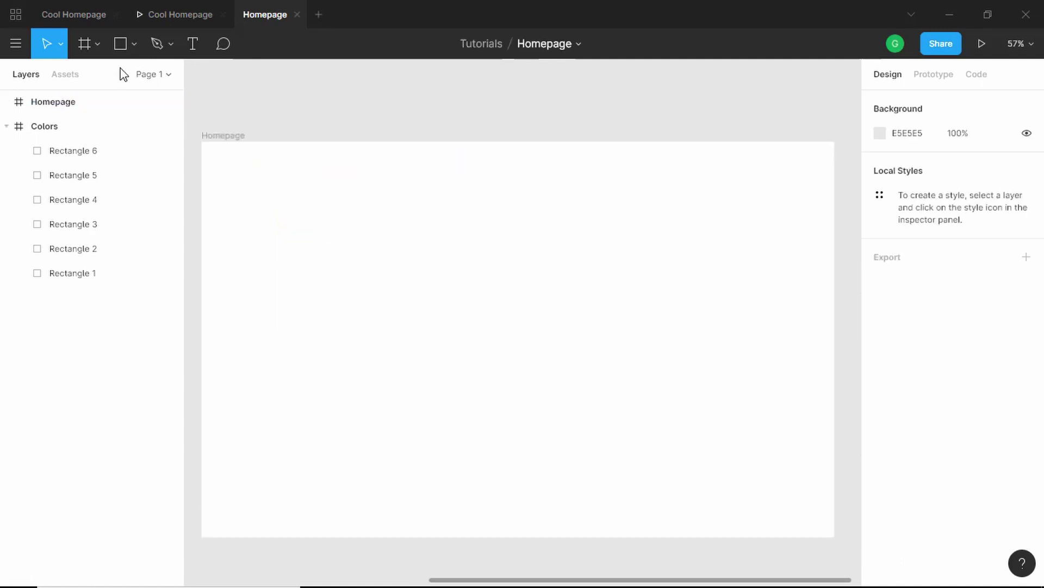
{"action": "left_click", "coordinate": [120, 50]}
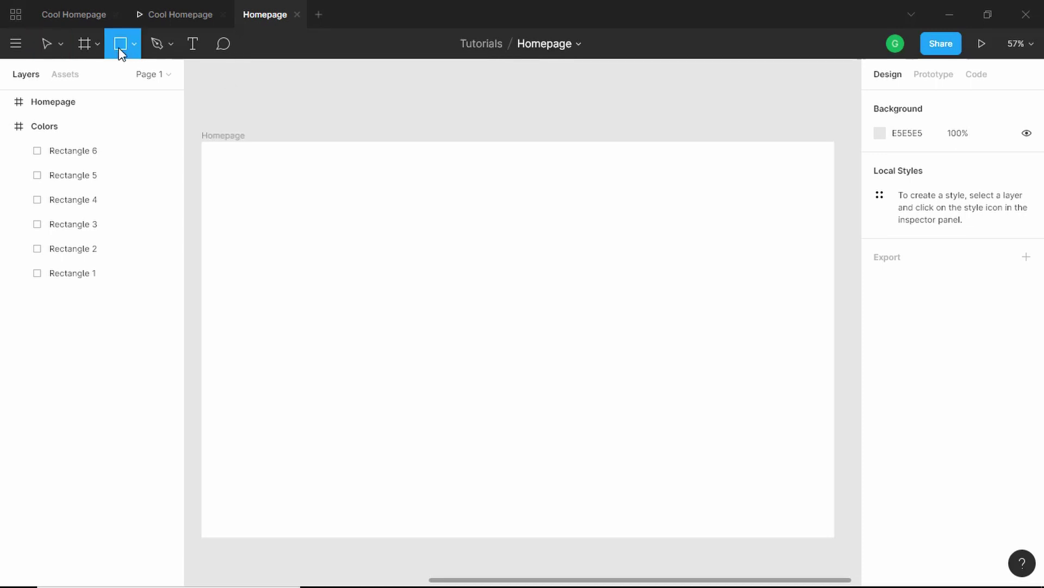
{"action": "left_click", "coordinate": [236, 160]}
{"action": "left_click", "coordinate": [986, 165]}
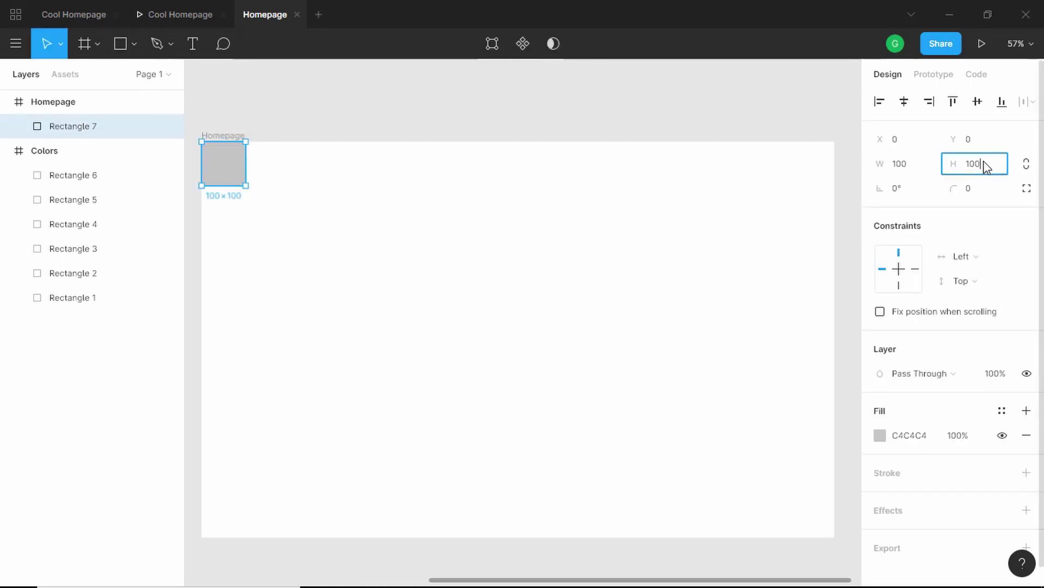
{"action": "double_click", "coordinate": [986, 165]}
{"action": "type", "text": "72"}
{"action": "key", "text": "Return"}
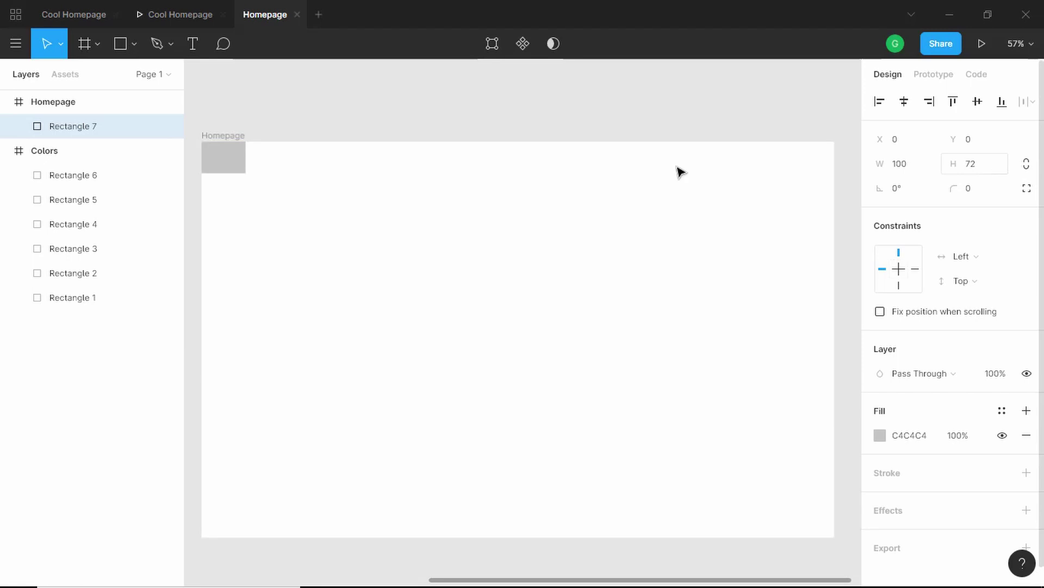
{"action": "left_click_drag", "start_coordinate": [246, 173], "coordinate": [822, 158]}
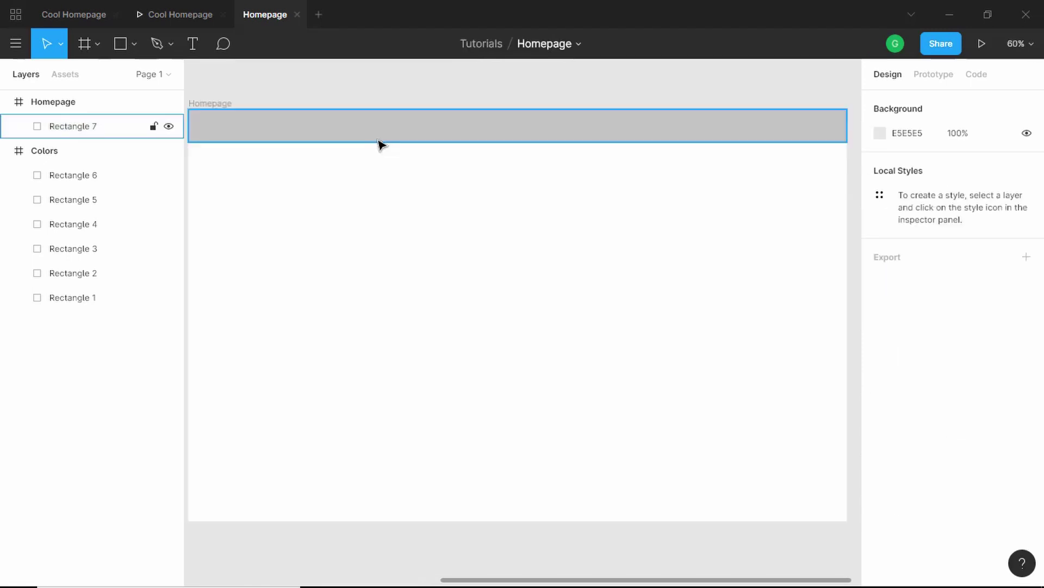
Add a drop shadow to the header bar with blur 24, Y offset 8 and 10% opacity.
{"action": "left_click", "coordinate": [445, 136]}
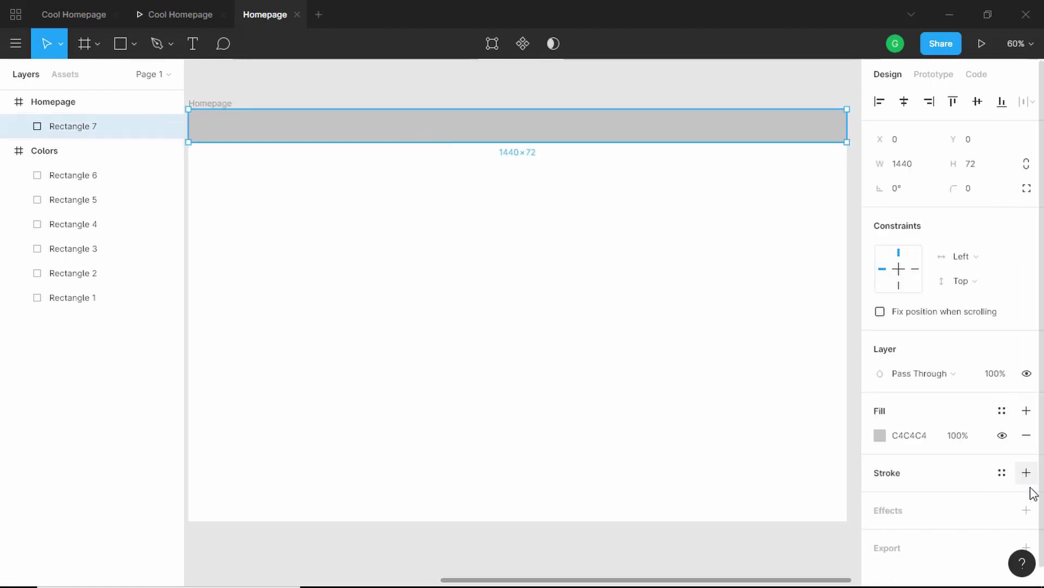
{"action": "left_click", "coordinate": [1027, 510]}
{"action": "left_click", "coordinate": [880, 535]}
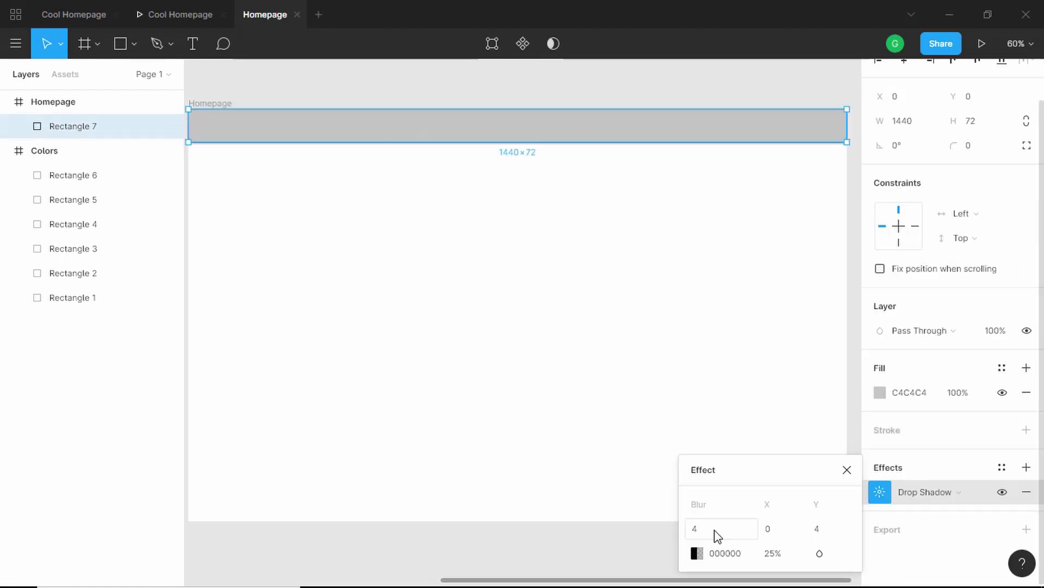
{"action": "left_click", "coordinate": [718, 536]}
{"action": "key", "text": "Tab"}
{"action": "key", "text": "Tab"}
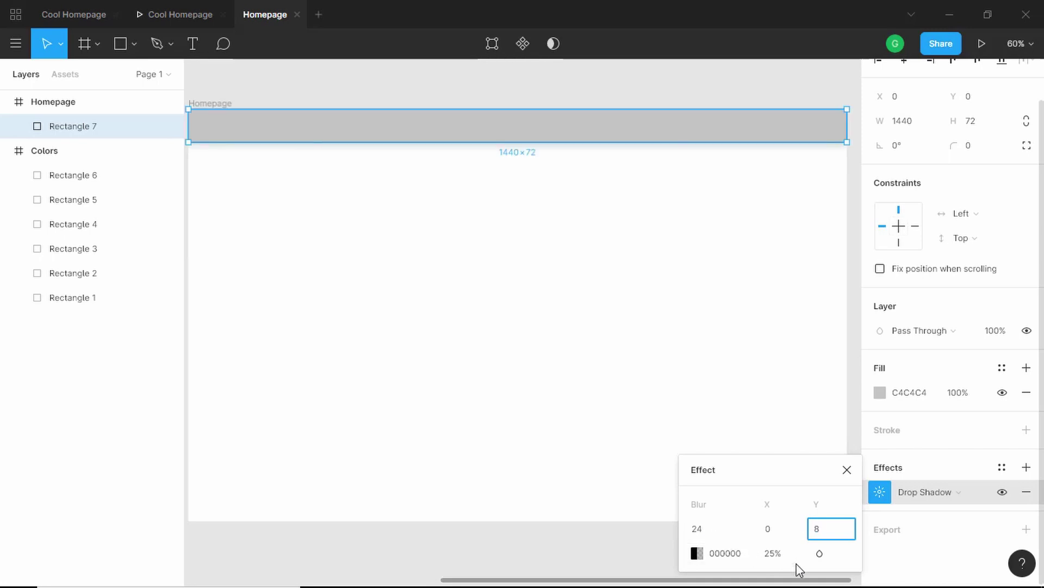
{"action": "left_click", "coordinate": [774, 554]}
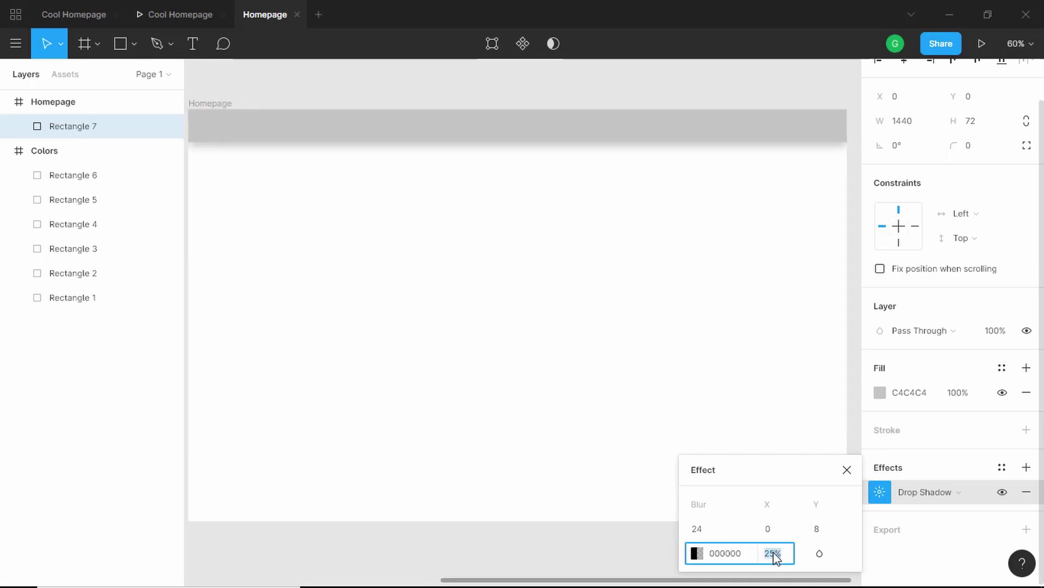
{"action": "key", "text": "Return"}
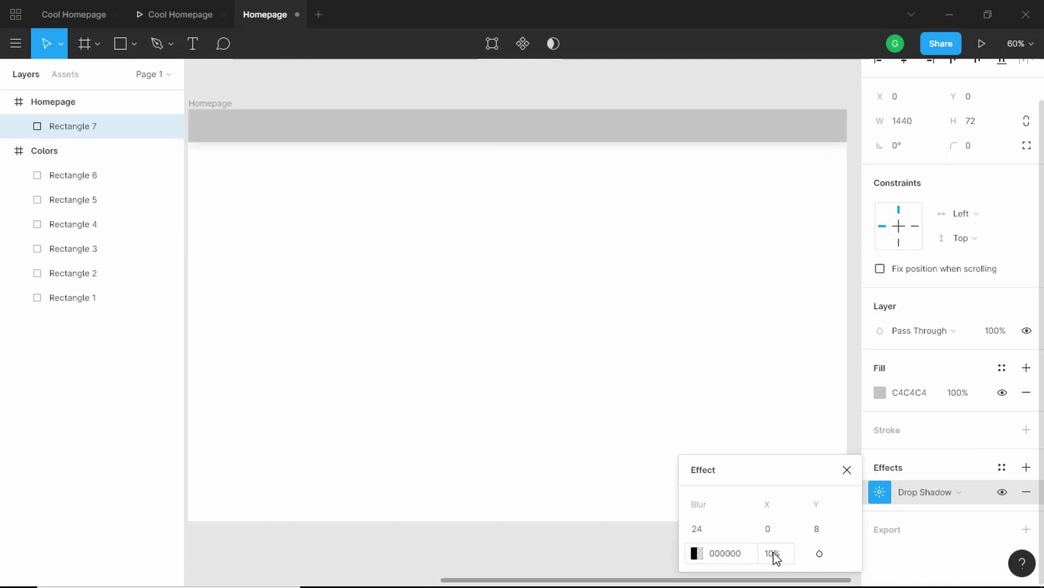
{"action": "left_click", "coordinate": [679, 185]}
Fill the header bar with off-white FFFFFA sampled from the first swatch in the Colors frame.
{"action": "scroll", "coordinate": [679, 185], "scroll_direction": "down", "scroll_amount": 3}
{"action": "scroll", "coordinate": [678, 185], "scroll_direction": "up", "scroll_amount": 1}
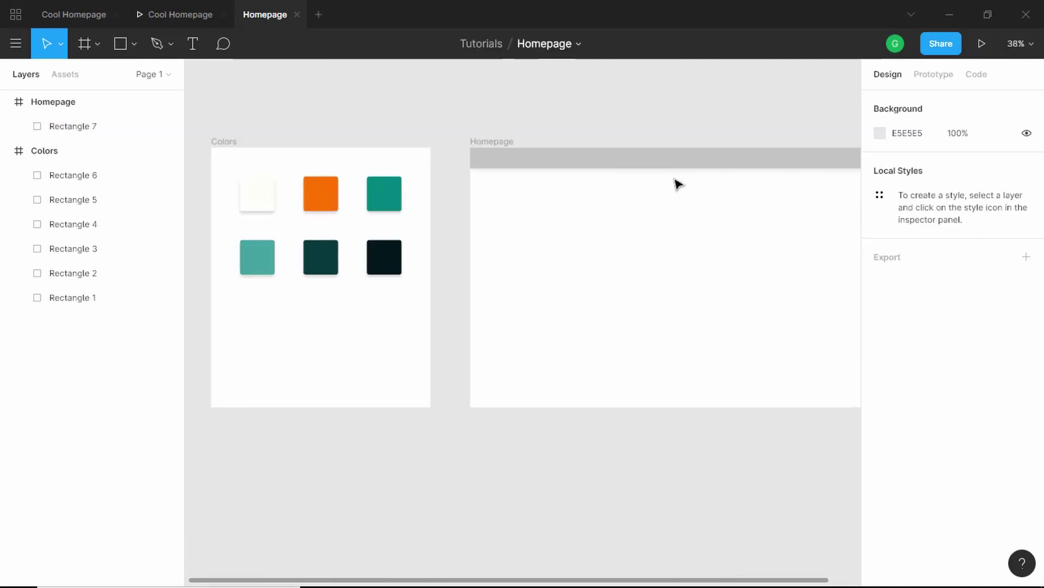
{"action": "left_click", "coordinate": [704, 163]}
{"action": "left_click", "coordinate": [880, 435]}
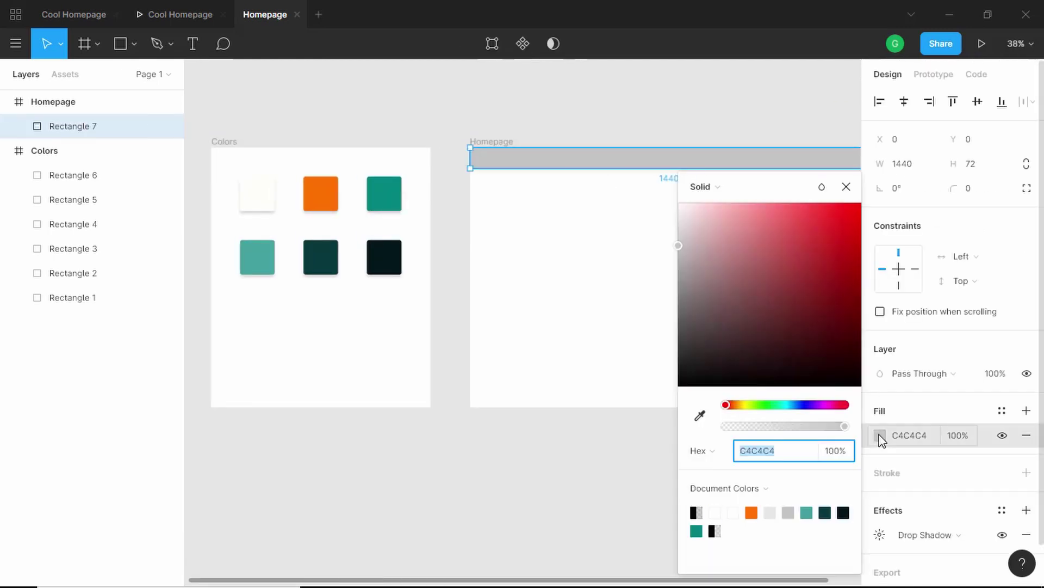
{"action": "left_click", "coordinate": [700, 415]}
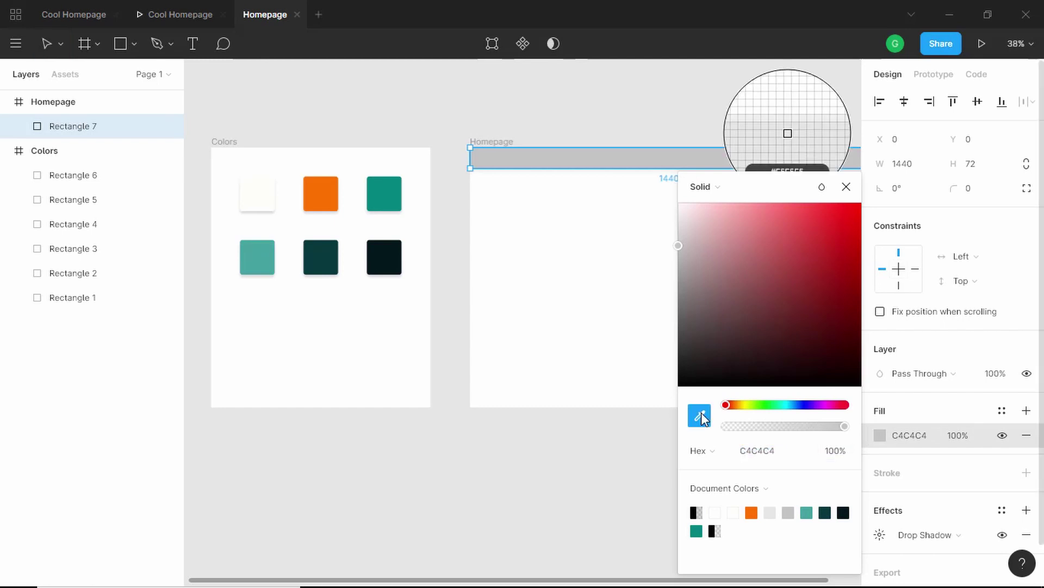
{"action": "left_click", "coordinate": [265, 187]}
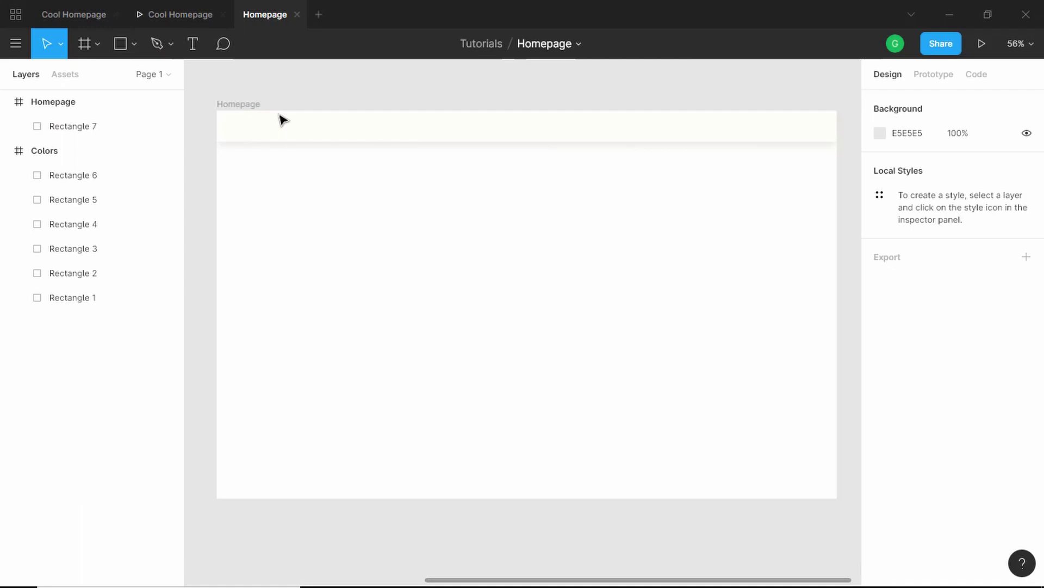
{"action": "left_click", "coordinate": [283, 119]}
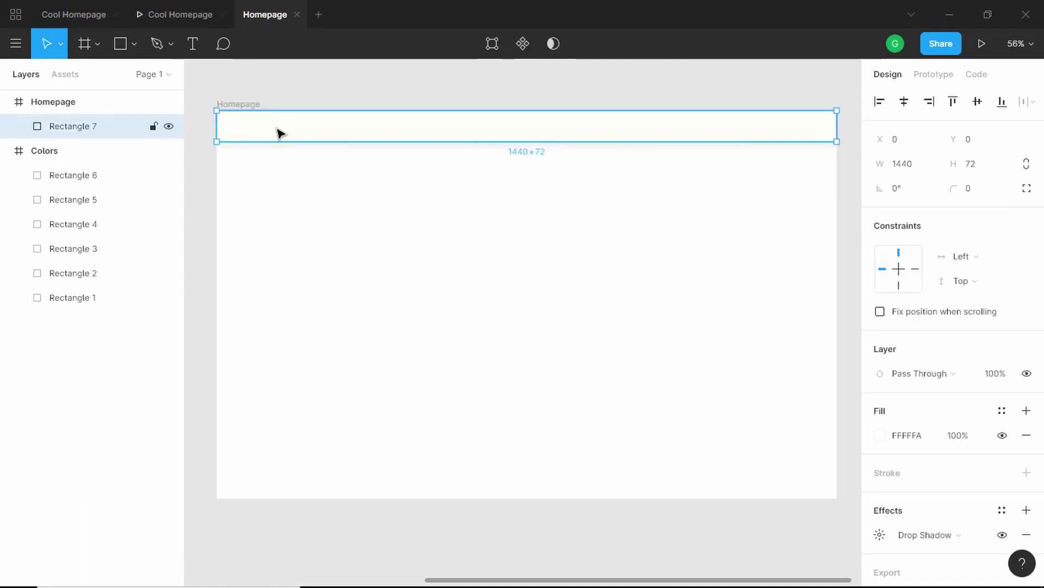
Check the logo in the Cool Homepage prototype, then add the text "D." near the left end of the Homepage header bar.
{"action": "left_click", "coordinate": [184, 14]}
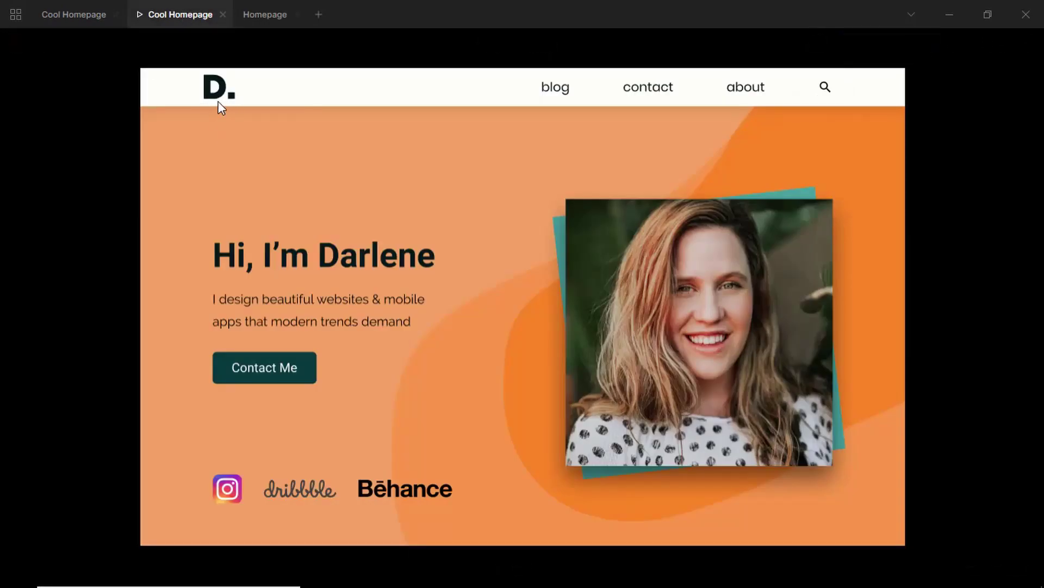
{"action": "left_click", "coordinate": [260, 17]}
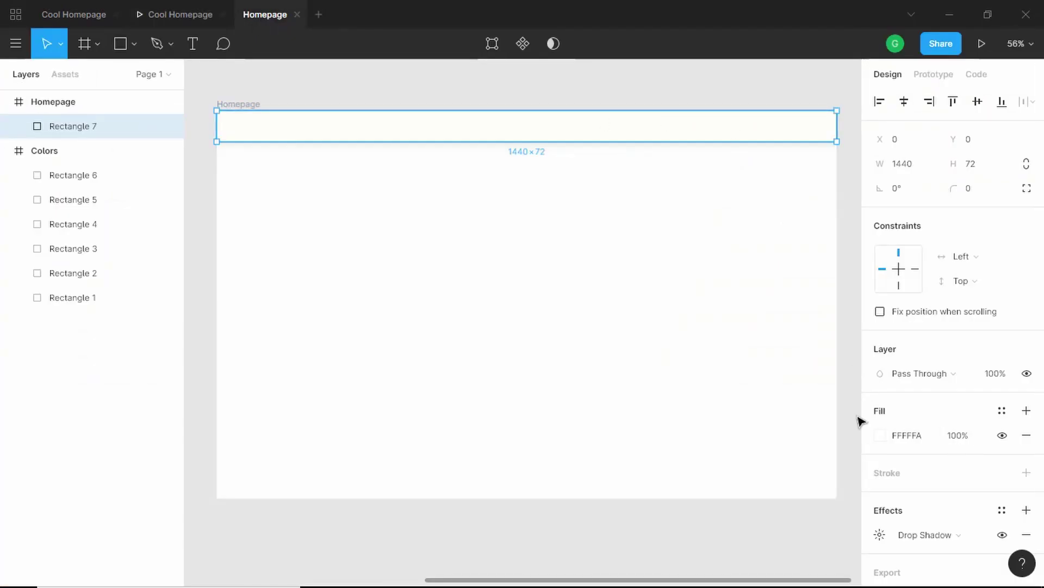
{"action": "left_click", "coordinate": [190, 53]}
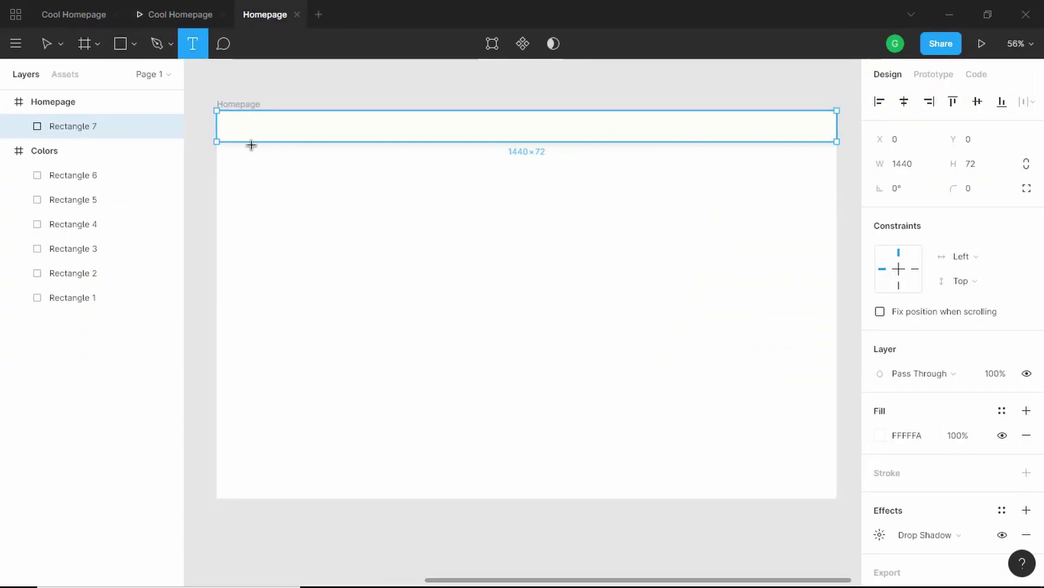
{"action": "left_click", "coordinate": [233, 125]}
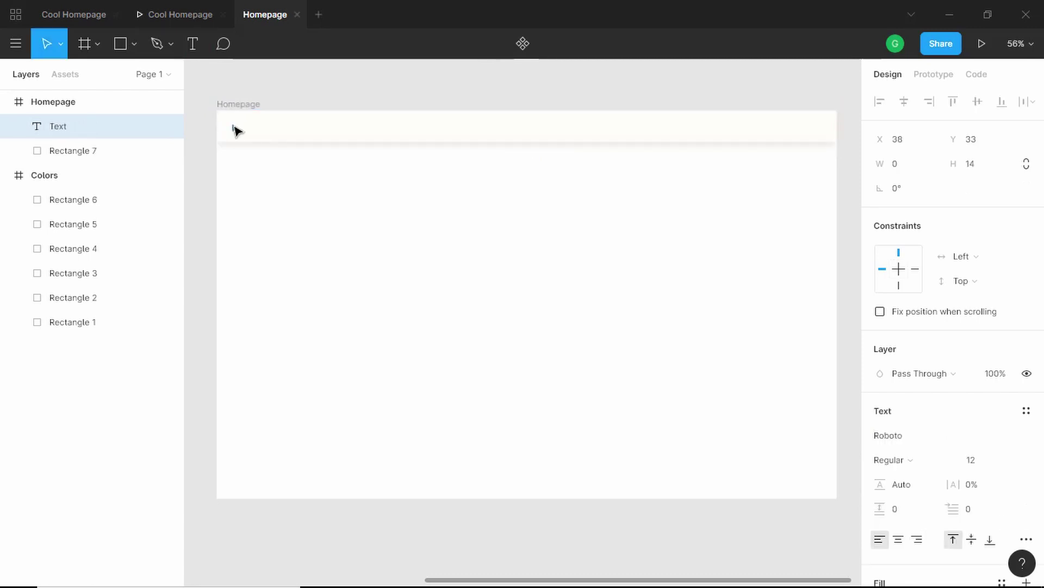
{"action": "type", "text": "D."}
Format the "D." text in Poppins ExtraBold at size 64.
{"action": "scroll", "coordinate": [218, 125], "scroll_direction": "up", "scroll_amount": 5}
{"action": "left_click", "coordinate": [915, 441]}
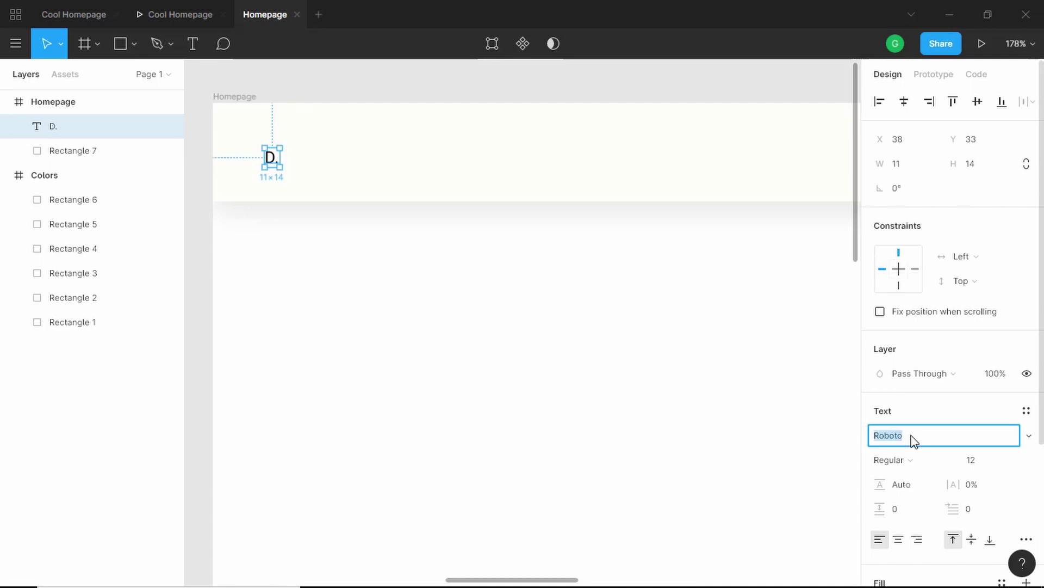
{"action": "type", "text": "Poppins"}
{"action": "key", "text": "Return"}
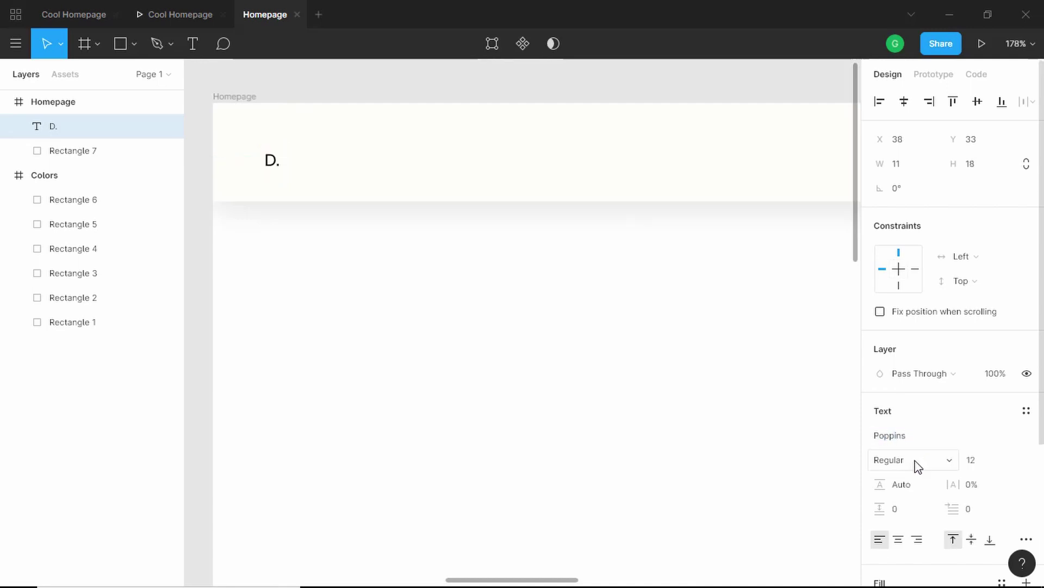
{"action": "left_click", "coordinate": [914, 461]}
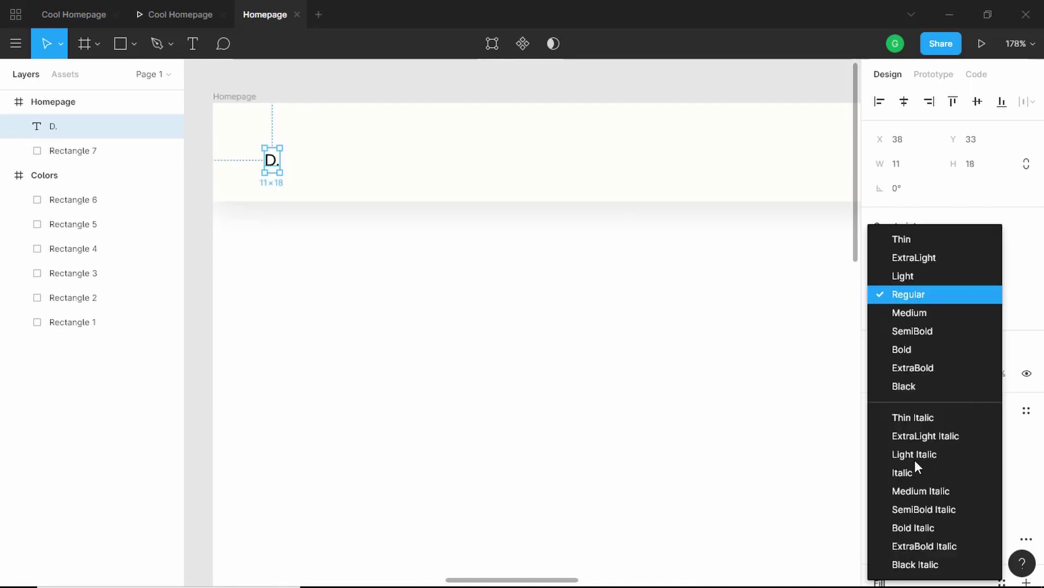
{"action": "left_click", "coordinate": [928, 370]}
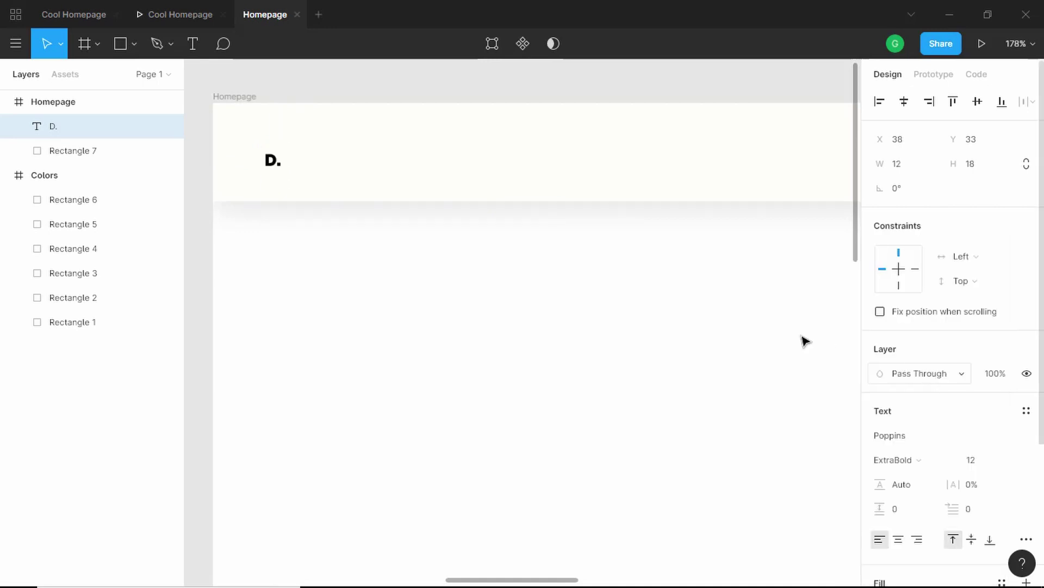
{"action": "left_click", "coordinate": [986, 463]}
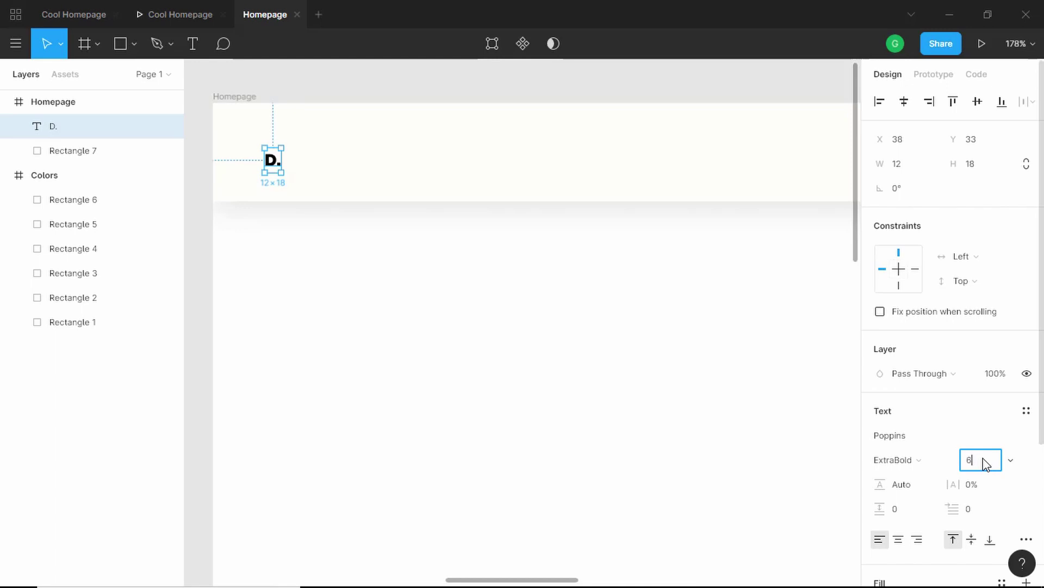
{"action": "type", "text": "64"}
{"action": "key", "text": "Return"}
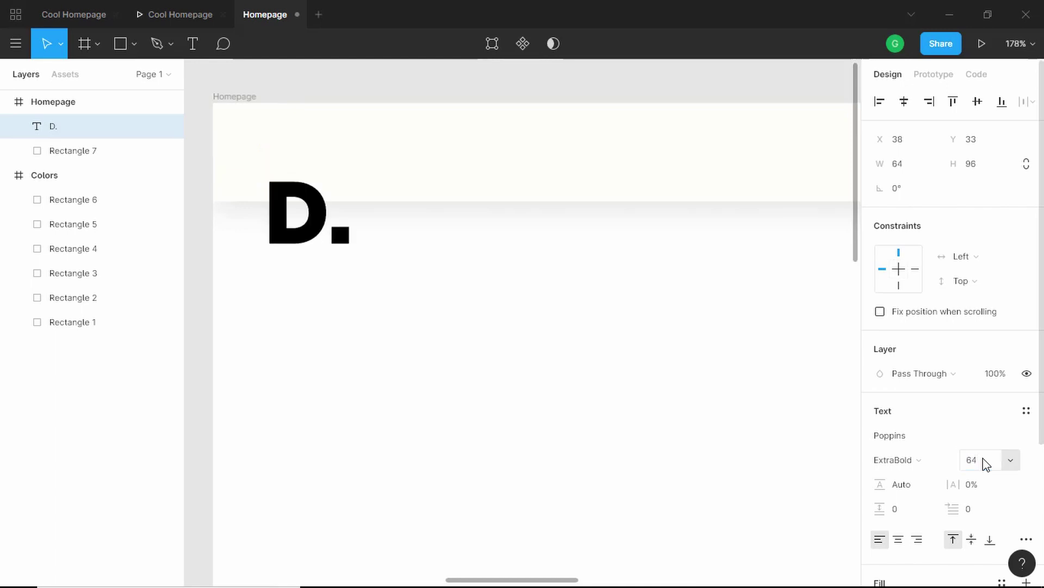
Center the "D." text vertically in the header bar and shift it to X 100, Y -12.
{"action": "left_click_drag", "start_coordinate": [304, 238], "coordinate": [333, 170]}
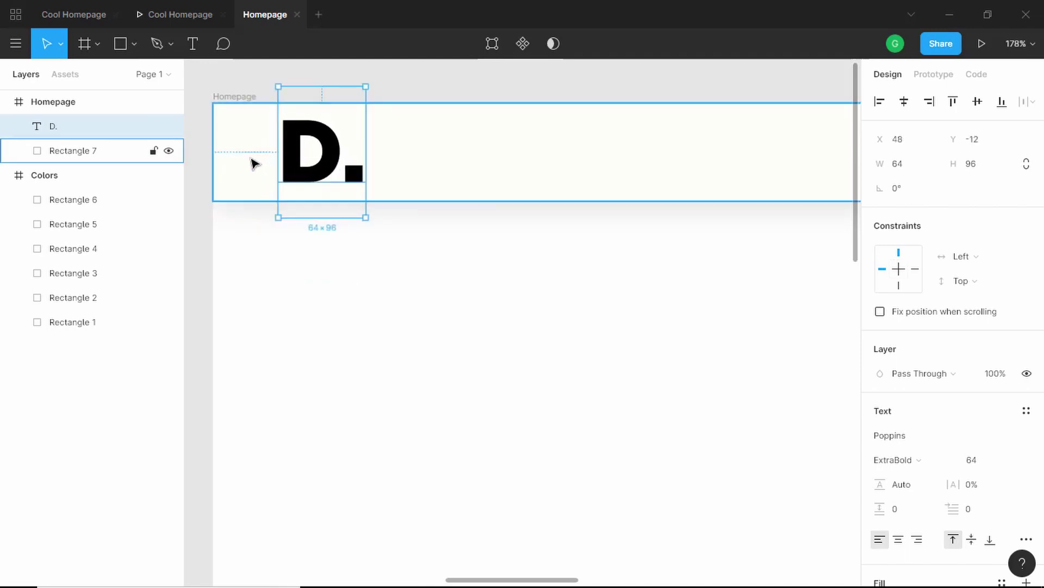
{"action": "key", "text": "alt"}
{"action": "key", "text": "shift+Right"}
{"action": "key", "text": "shift+Right"}
{"action": "key", "text": "shift+Right"}
{"action": "key", "text": "shift+Right"}
{"action": "key", "text": "shift+Right"}
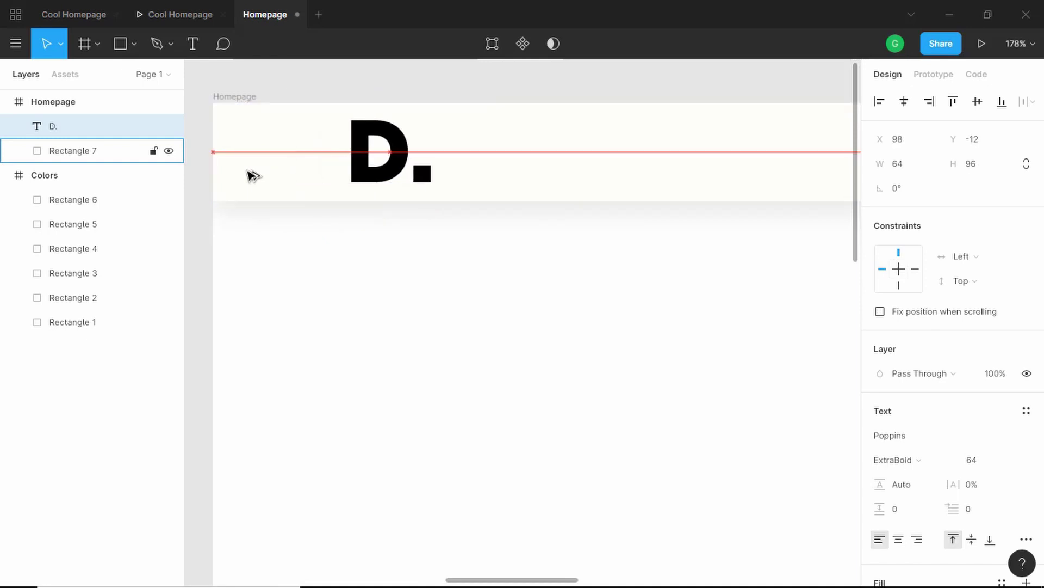
{"action": "key", "text": "Right"}
{"action": "key", "text": "Right"}
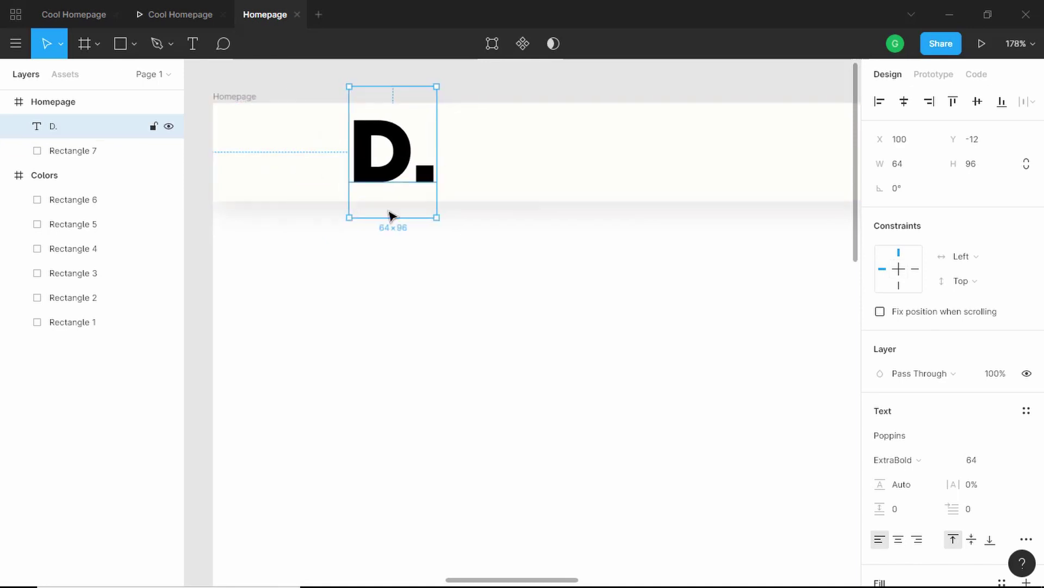
Fill the "D." text with the near-black color sampled from the darkest swatch in the Colors frame.
{"action": "scroll", "coordinate": [392, 214], "scroll_direction": "down", "scroll_amount": 2, "text": "ctrl"}
{"action": "scroll", "coordinate": [392, 216], "scroll_direction": "down", "scroll_amount": 1}
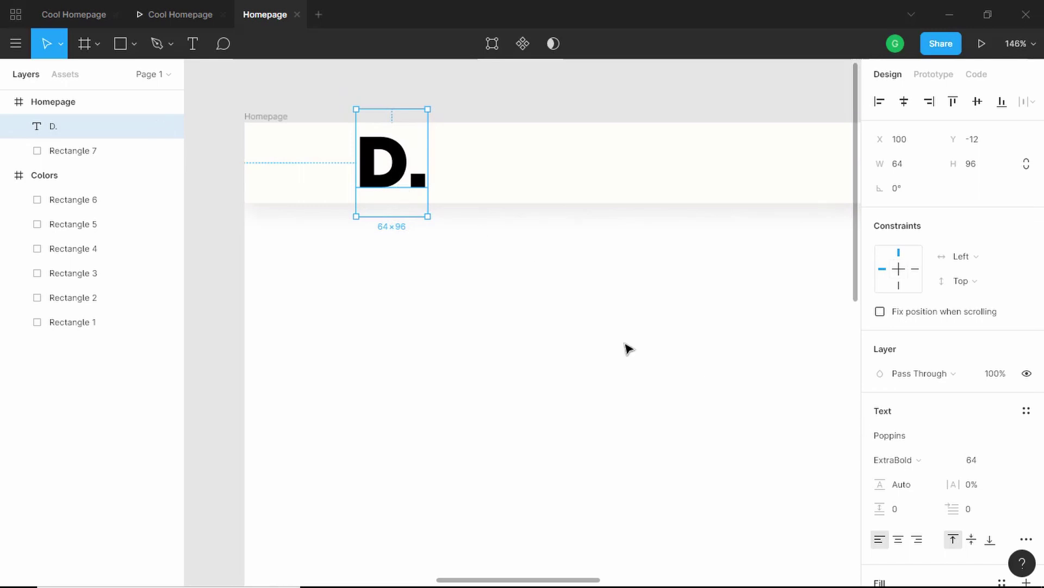
{"action": "scroll", "coordinate": [630, 349], "scroll_direction": "down", "scroll_amount": 6, "text": "ctrl"}
{"action": "scroll", "coordinate": [882, 421], "scroll_direction": "down", "scroll_amount": 4}
{"action": "left_click", "coordinate": [881, 417]}
{"action": "left_click", "coordinate": [700, 415]}
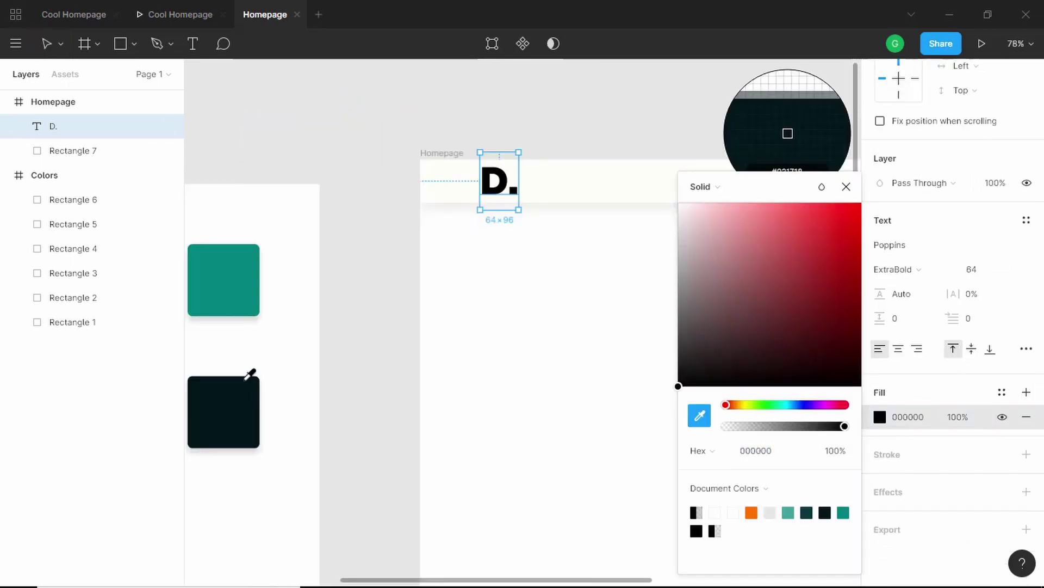
{"action": "left_click", "coordinate": [230, 418]}
{"action": "left_click", "coordinate": [604, 131]}
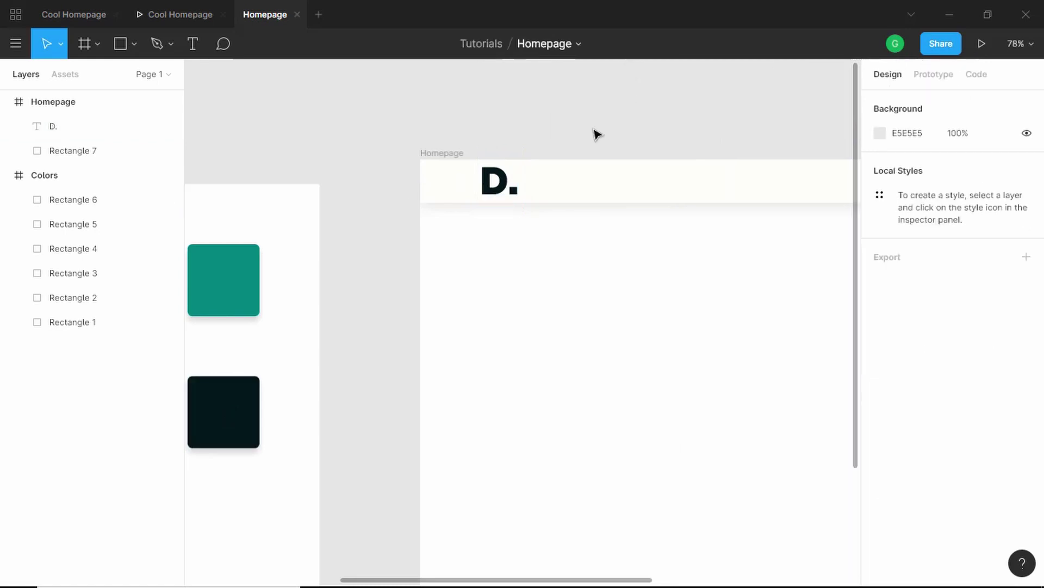
Rename the "D." text layer to Logo.
{"action": "scroll", "coordinate": [632, 156], "scroll_direction": "down", "scroll_amount": 1, "text": "ctrl"}
{"action": "scroll", "coordinate": [631, 156], "scroll_direction": "right", "scroll_amount": 5}
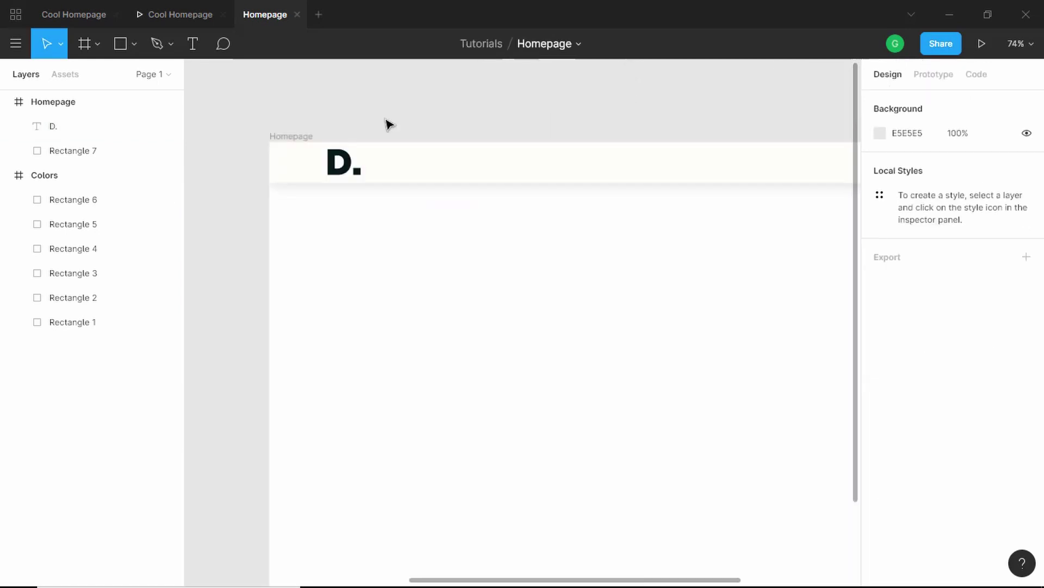
{"action": "left_click", "coordinate": [346, 170]}
{"action": "double_click", "coordinate": [74, 127]}
{"action": "type", "text": "L"}
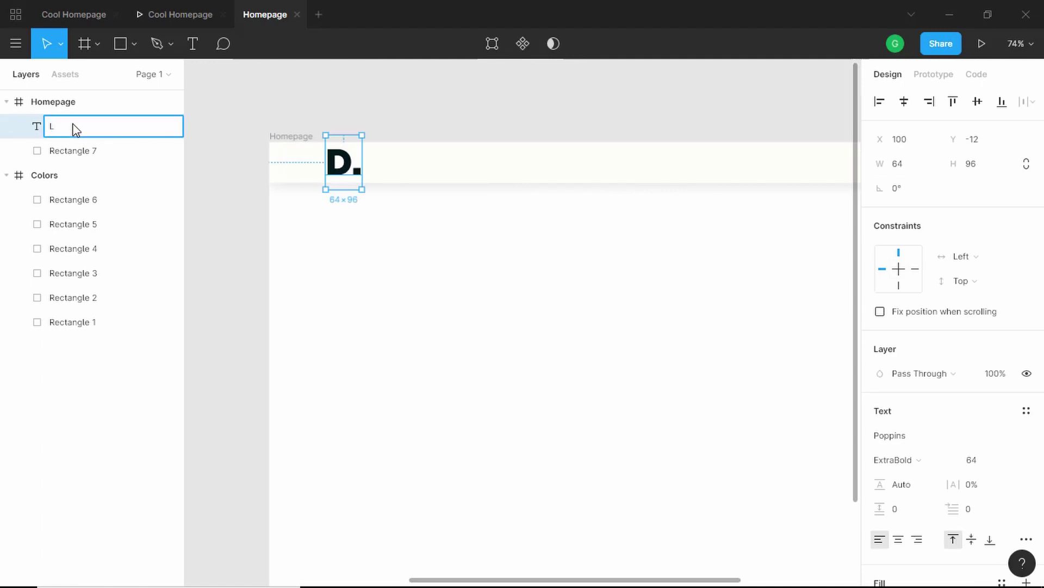
{"action": "type", "text": "ogo"}
{"action": "key", "text": "Return"}
{"action": "left_click", "coordinate": [482, 119]}
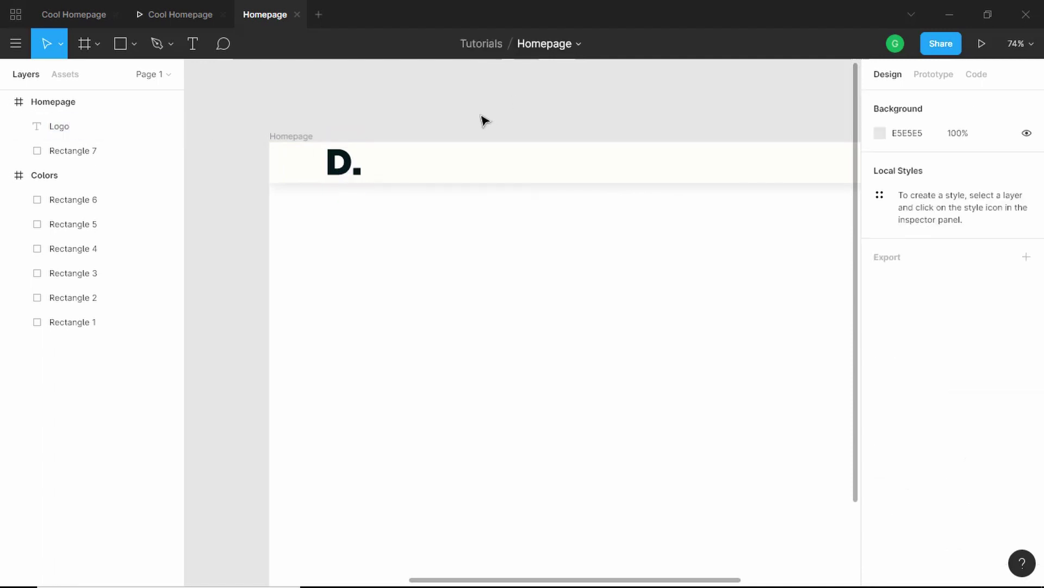
Duplicate the logo text to its right in the header bar at X 435 and change the copy's text to "blog".
{"action": "left_click", "coordinate": [344, 173]}
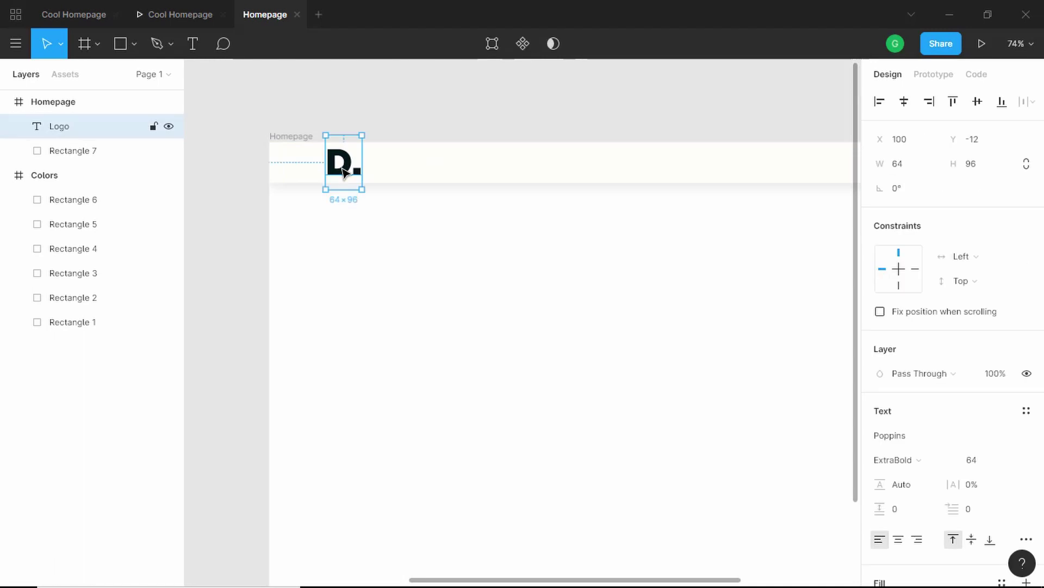
{"action": "left_click_drag", "start_coordinate": [344, 173], "coordinate": [533, 173]}
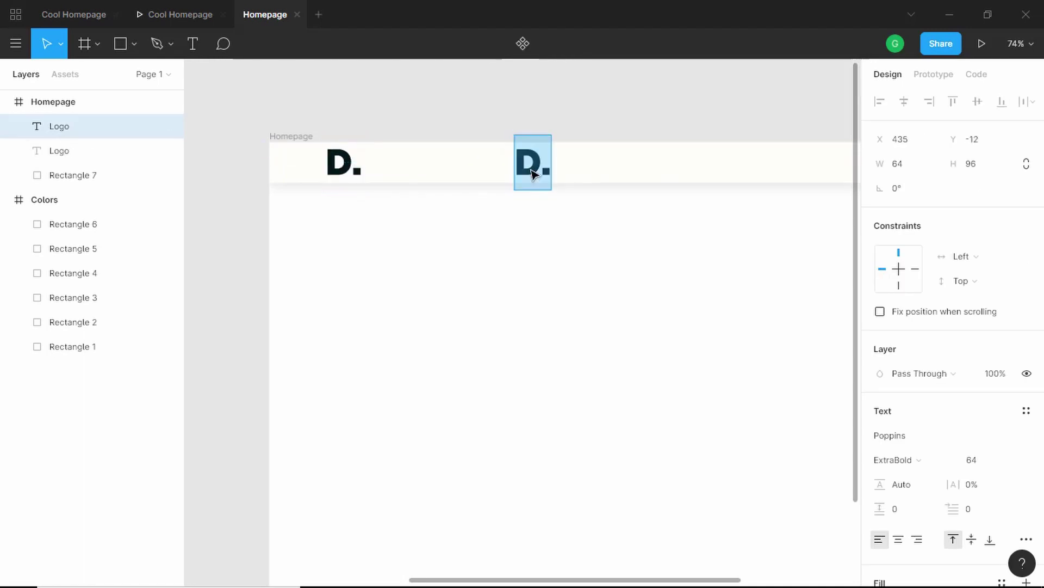
{"action": "type", "text": "blog"}
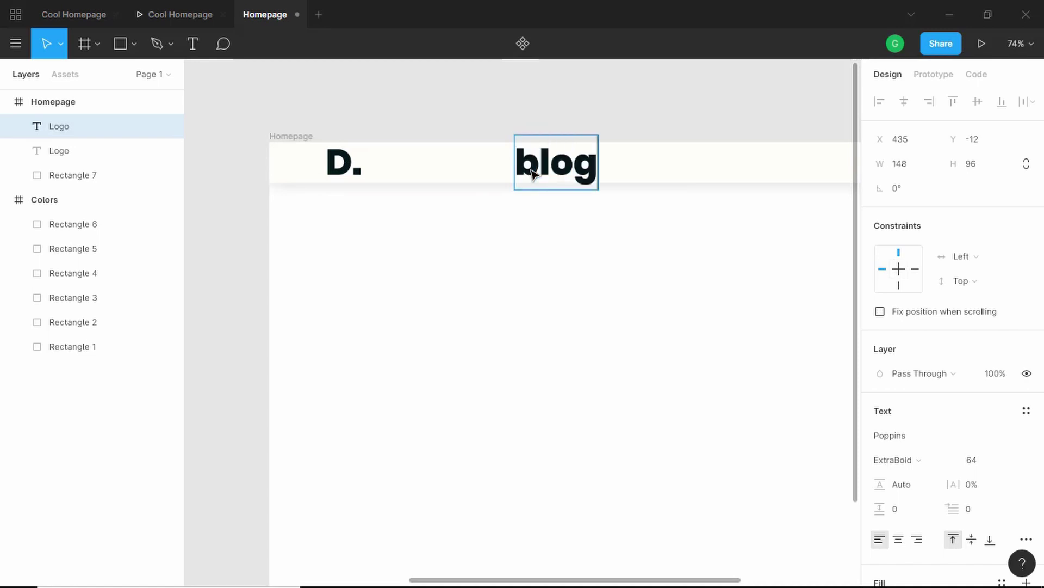
{"action": "key", "text": "Escape"}
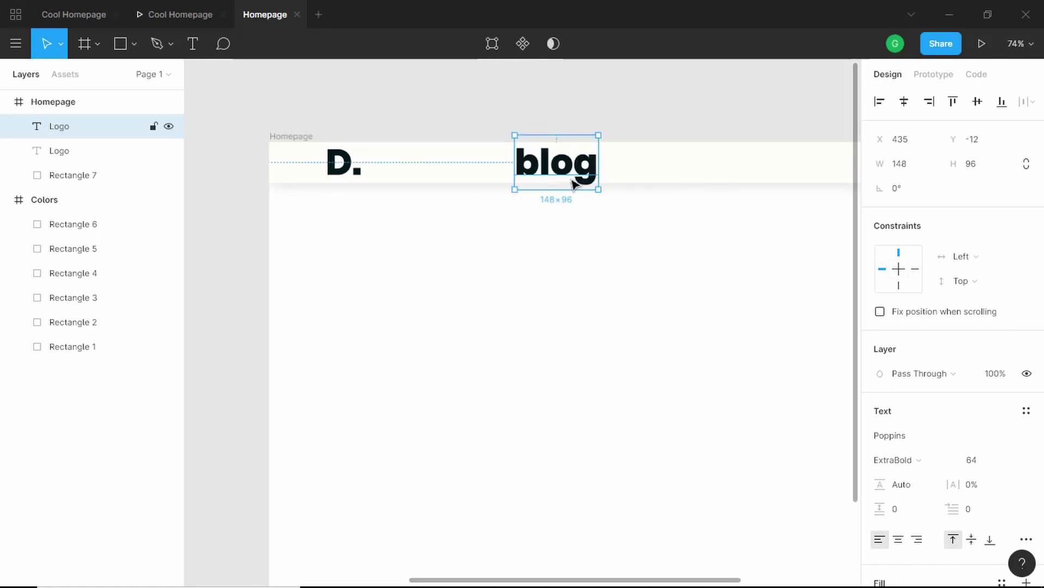
Set the "blog" text to size 24 in Regular weight and move it along the header bar to X 609, Y 22.
{"action": "left_click", "coordinate": [988, 462]}
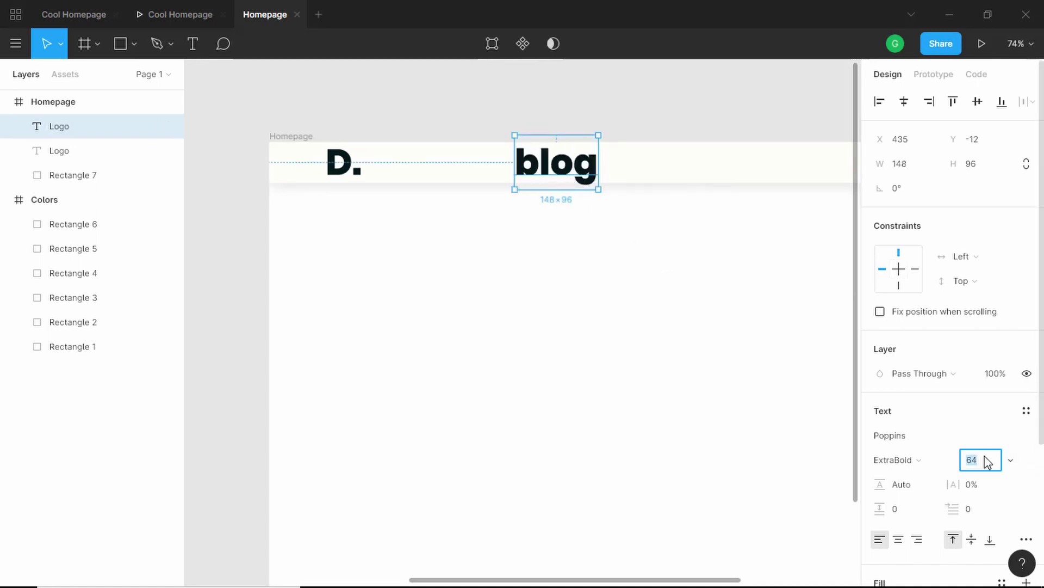
{"action": "key", "text": "Return"}
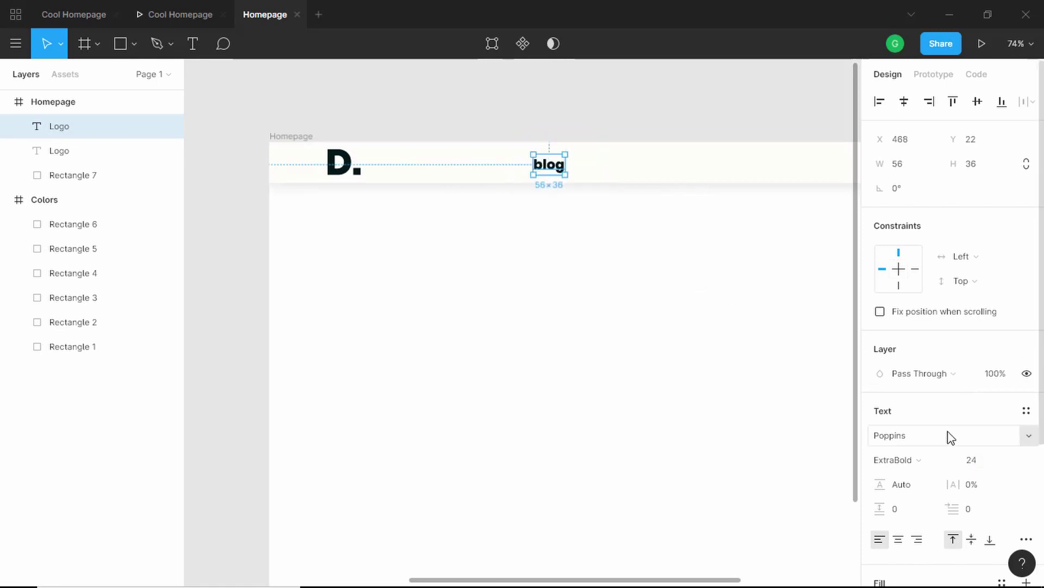
{"action": "left_click", "coordinate": [937, 469]}
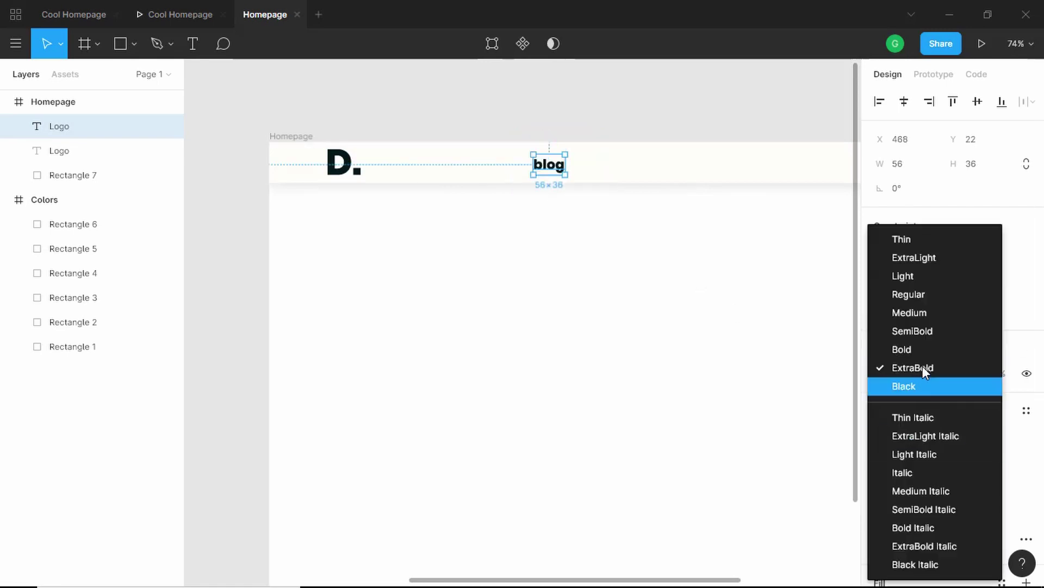
{"action": "left_click", "coordinate": [936, 297]}
{"action": "left_click_drag", "start_coordinate": [548, 165], "coordinate": [525, 168]}
{"action": "scroll", "coordinate": [525, 169], "scroll_direction": "right", "scroll_amount": 2}
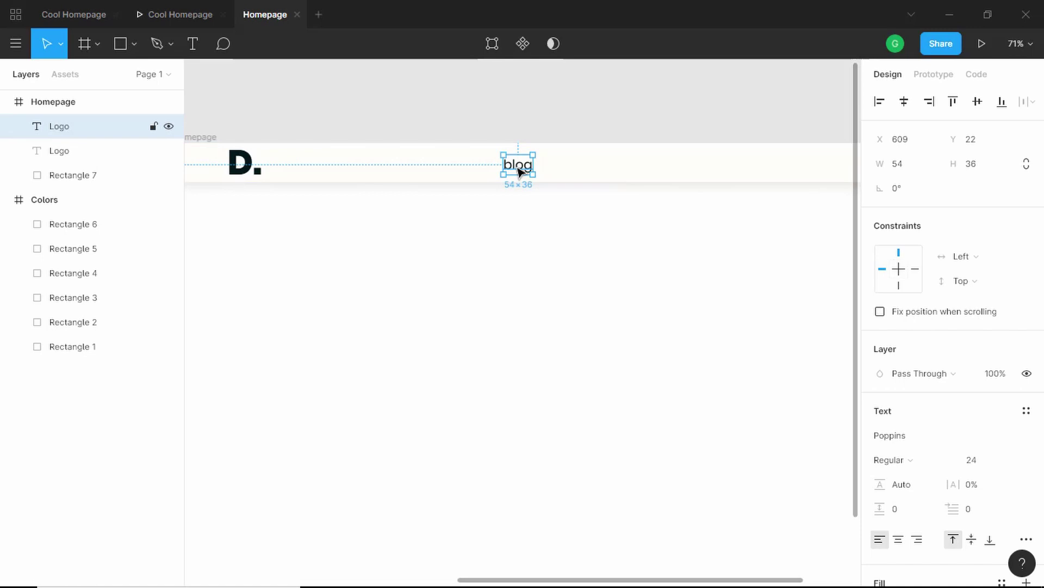
Duplicate the "blog" text, place the copy to its right at X 763, and change its text to "contact".
{"action": "key", "text": "ctrl+d"}
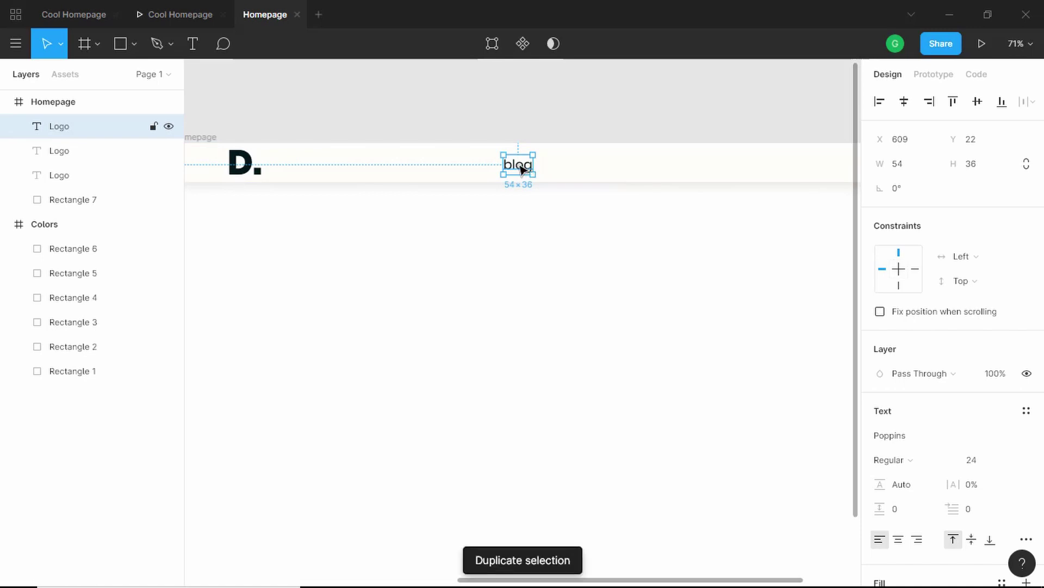
{"action": "left_click_drag", "start_coordinate": [522, 170], "coordinate": [610, 167]}
{"action": "double_click", "coordinate": [609, 167]}
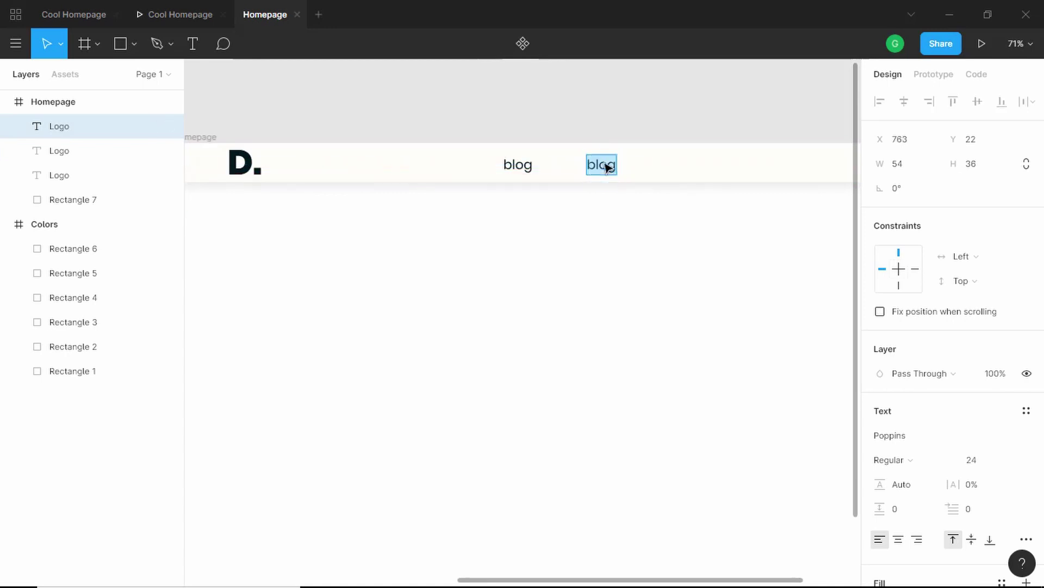
{"action": "type", "text": "contact"}
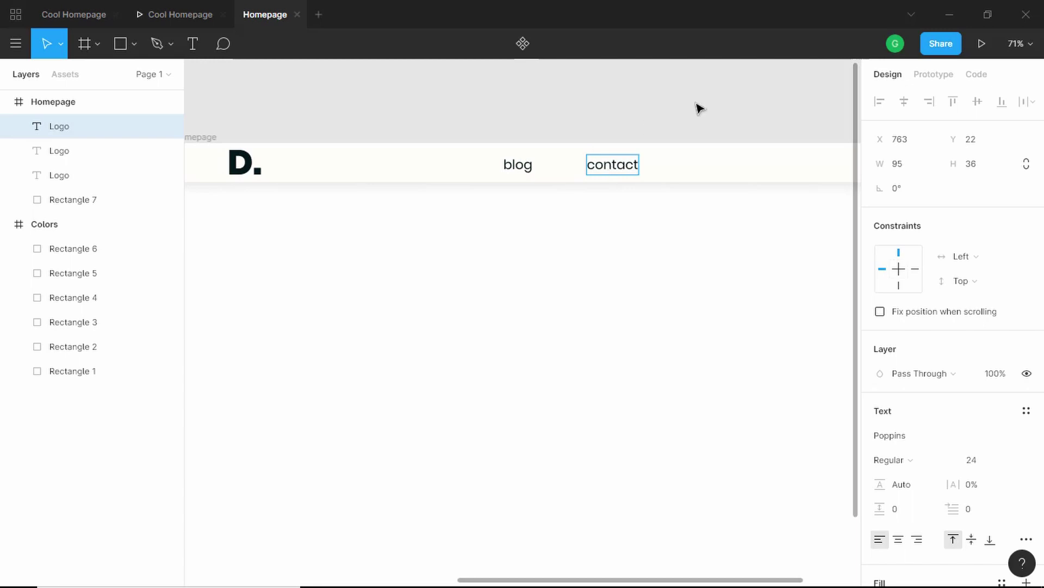
{"action": "key", "text": "Escape"}
Duplicate the "contact" text, place the copy to its right at about X 958, Y 18, and change its text to "about".
{"action": "key", "text": "ctrl+d"}
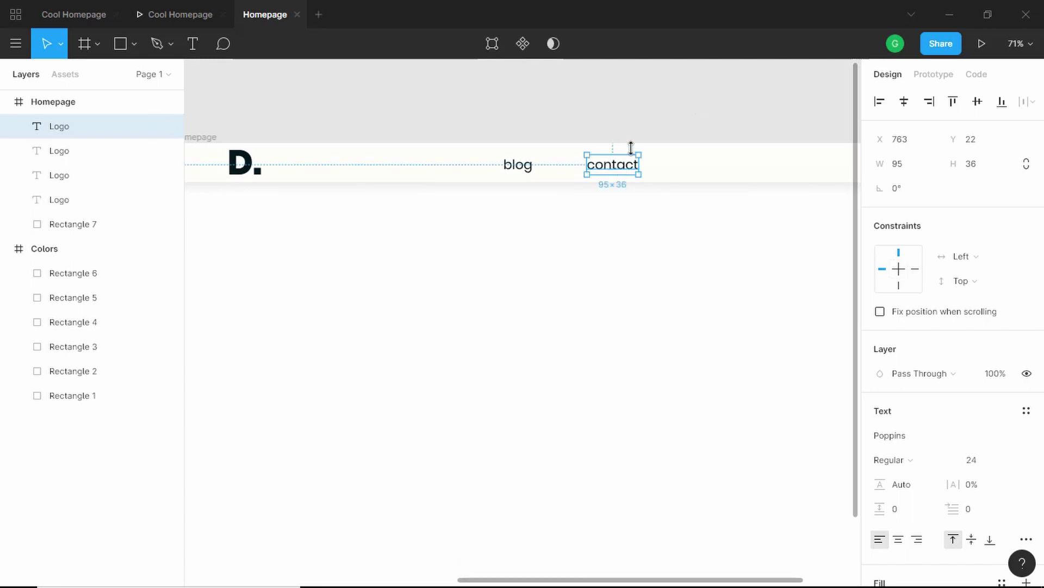
{"action": "left_click_drag", "start_coordinate": [611, 171], "coordinate": [713, 169]}
{"action": "double_click", "coordinate": [714, 169]}
{"action": "key", "text": "BackSpace"}
{"action": "type", "text": "av"}
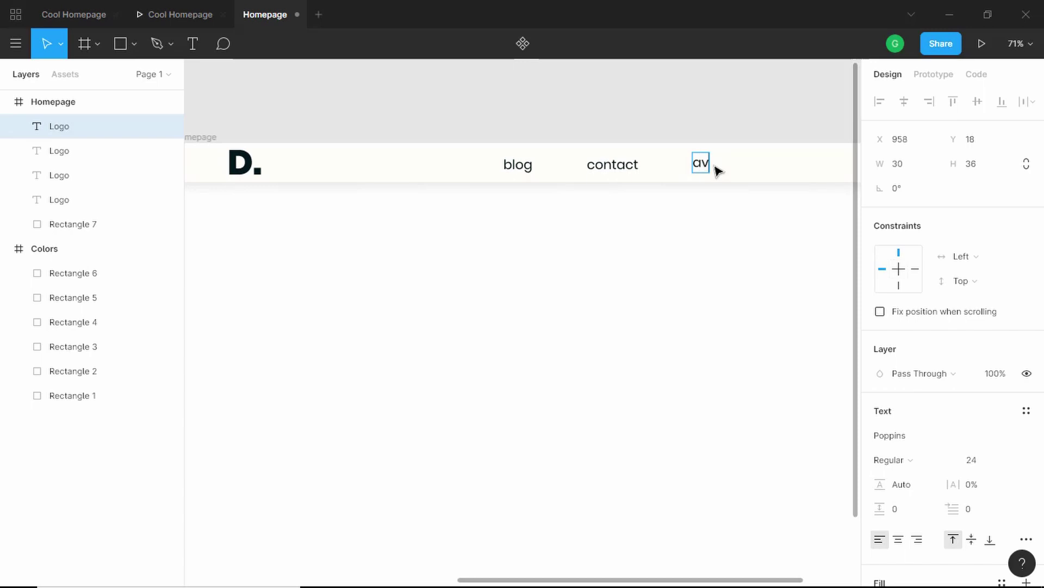
{"action": "key", "text": "BackSpace"}
{"action": "type", "text": "bout"}
{"action": "left_click", "coordinate": [671, 117]}
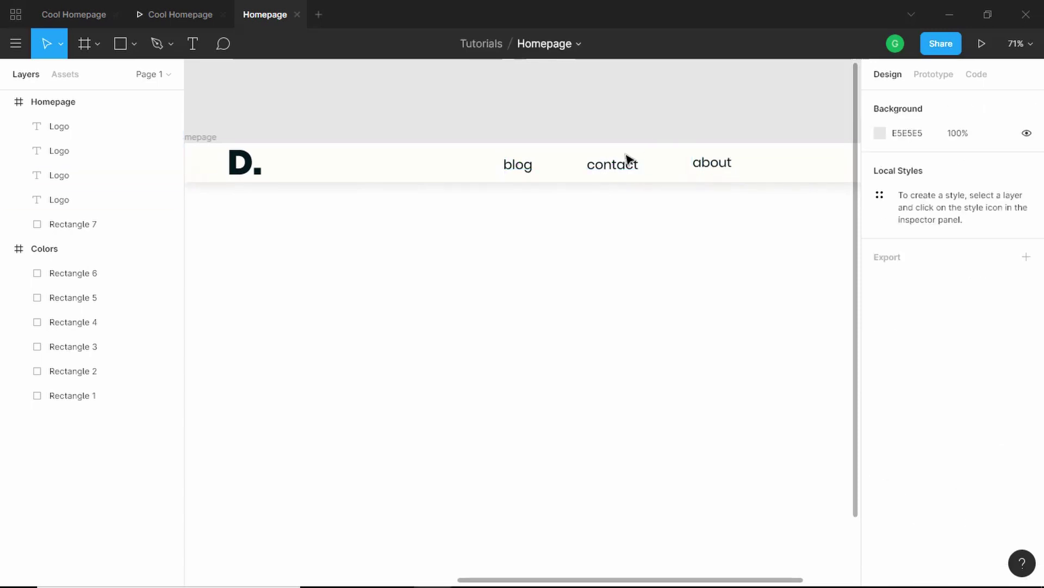
Align the "blog", "contact" and "about" texts in the header bar on their vertical centers.
{"action": "left_click", "coordinate": [614, 169]}
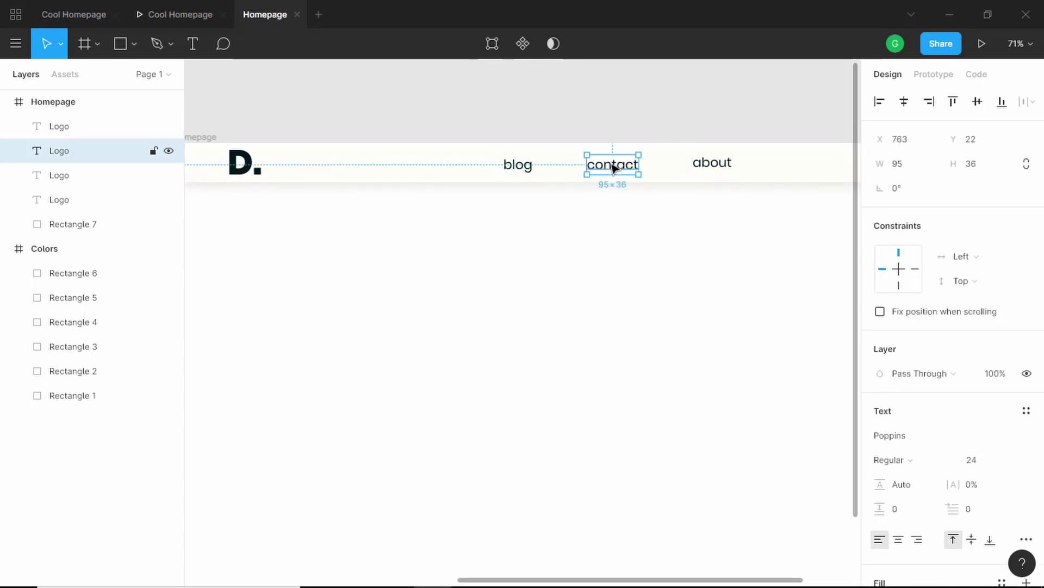
{"action": "left_click", "coordinate": [536, 166], "text": "shift"}
{"action": "left_click", "coordinate": [716, 173], "text": "shift"}
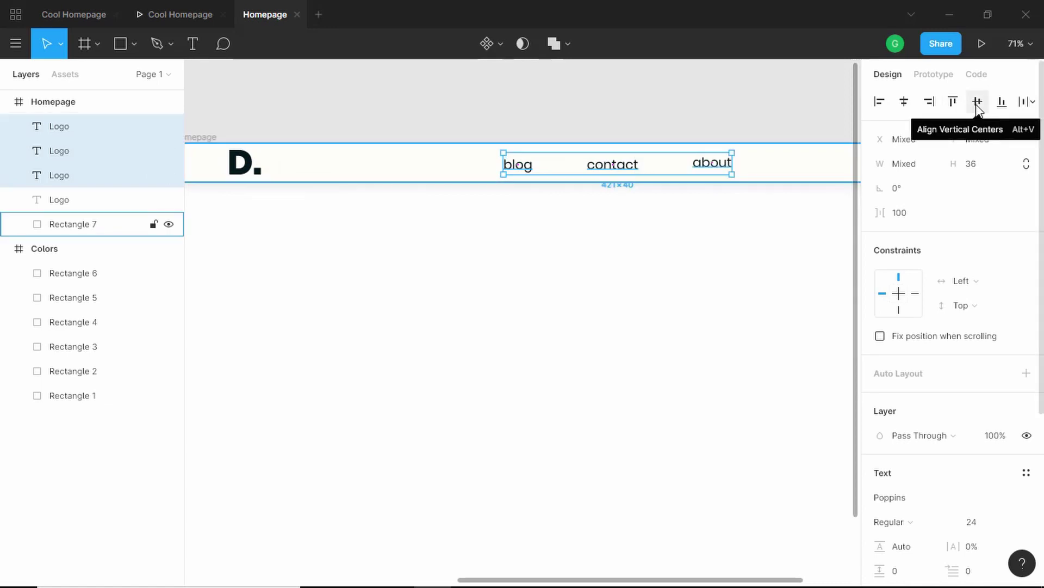
{"action": "left_click", "coordinate": [978, 102]}
{"action": "left_click", "coordinate": [764, 161]}
Look over the installed plugins on the plugin management page, return to the Homepage file and check its plugin list.
{"action": "scroll", "coordinate": [764, 161], "scroll_direction": "right", "scroll_amount": 2}
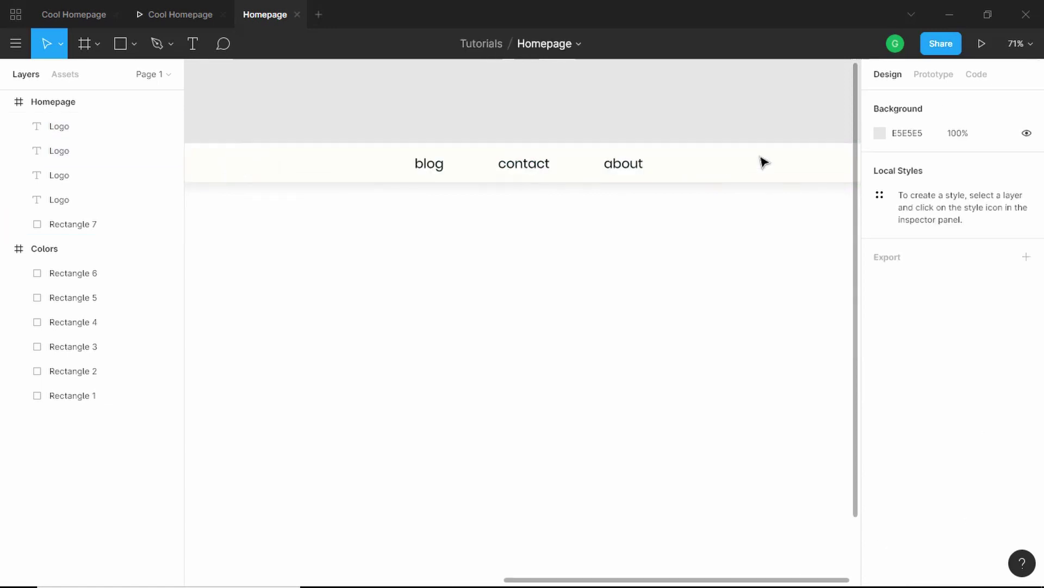
{"action": "scroll", "coordinate": [765, 162], "scroll_direction": "right", "scroll_amount": 1}
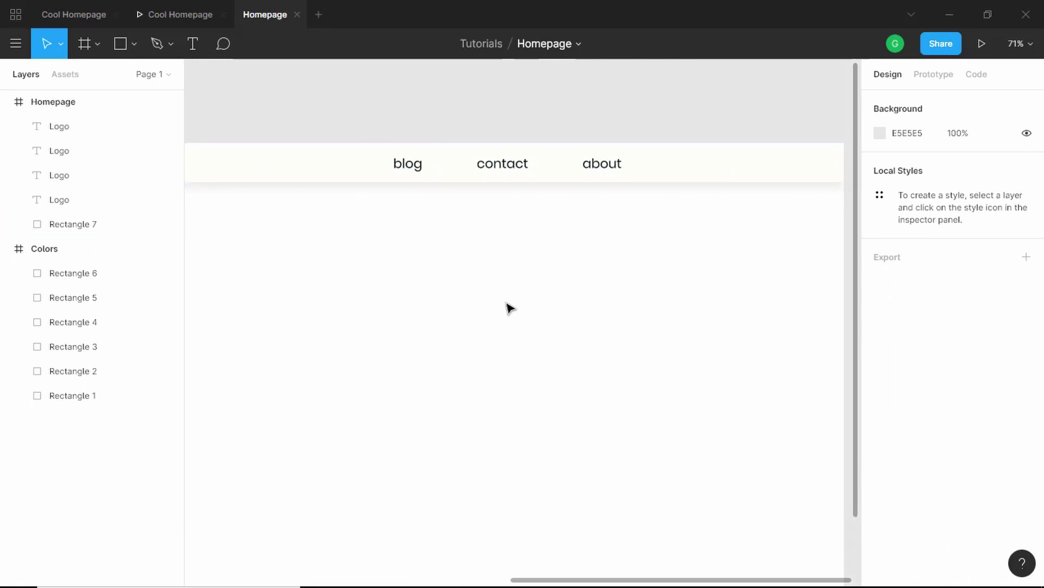
{"action": "left_click", "coordinate": [15, 43]}
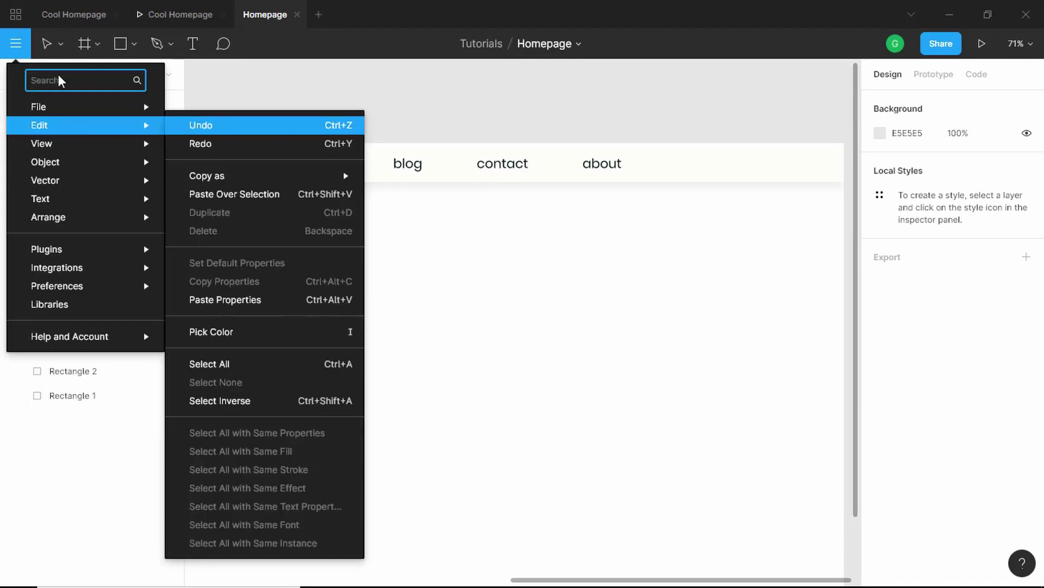
{"action": "mouse_move", "coordinate": [75, 257]}
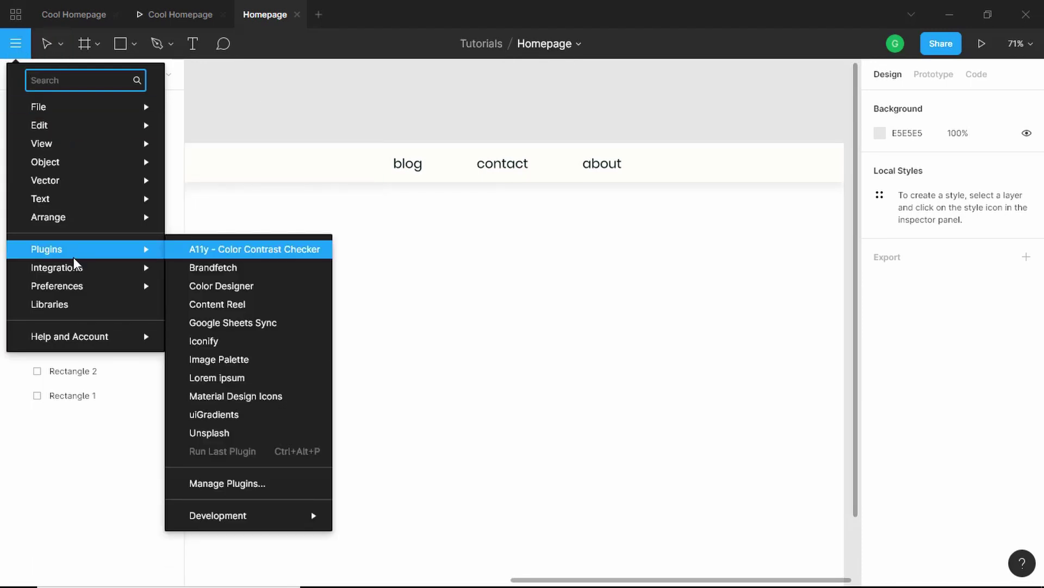
{"action": "left_click", "coordinate": [236, 483]}
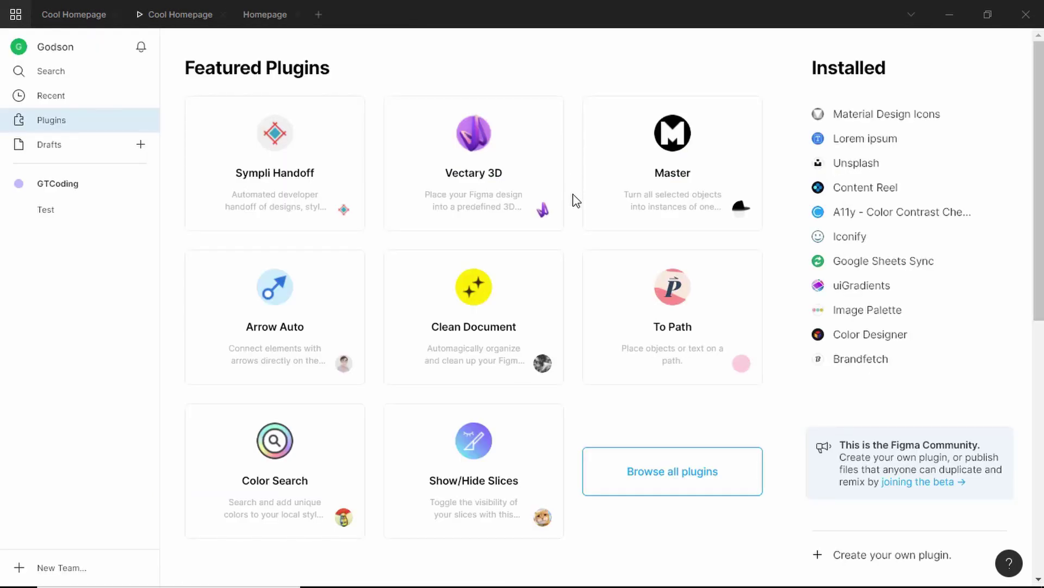
{"action": "key", "text": "ctrl+shift+Tab"}
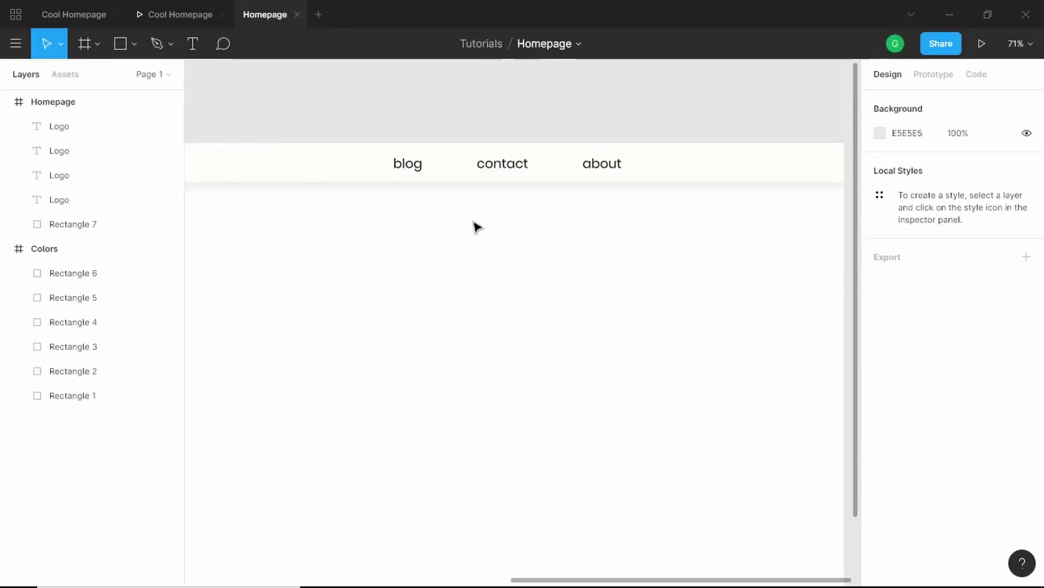
{"action": "right_click", "coordinate": [476, 227]}
{"action": "mouse_move", "coordinate": [506, 435]}
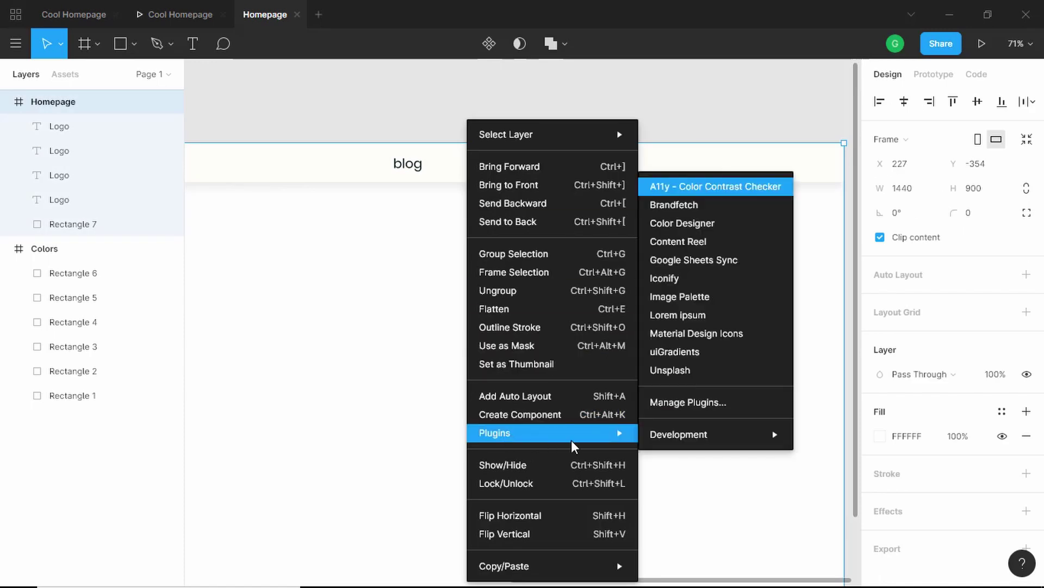
{"action": "left_click", "coordinate": [390, 375]}
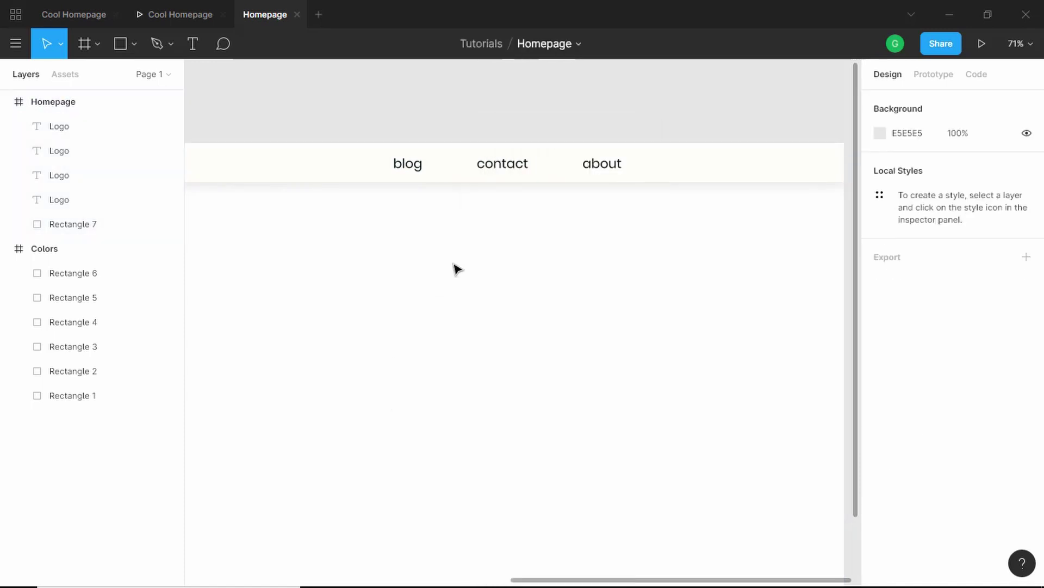
Search the Material Design Icons plugin for "search" and insert the plain magnifying-glass icon.
{"action": "right_click", "coordinate": [496, 220]}
{"action": "mouse_move", "coordinate": [558, 433]}
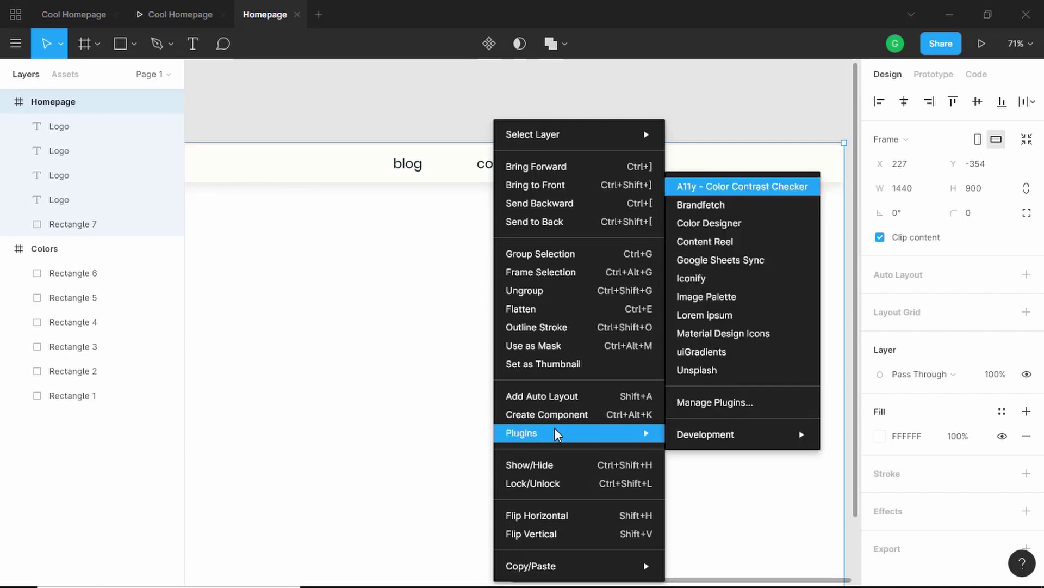
{"action": "left_click", "coordinate": [753, 339]}
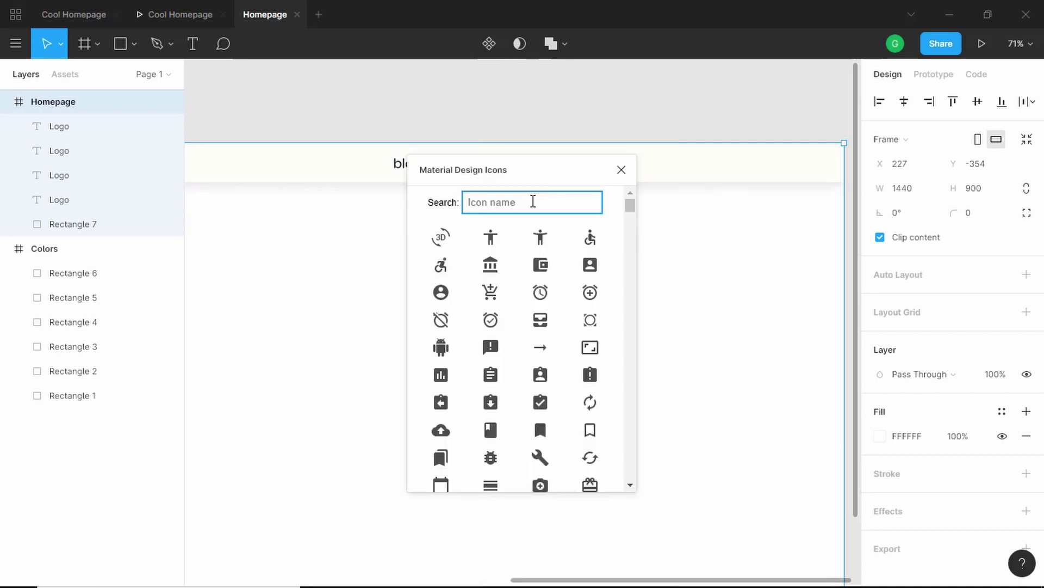
{"action": "type", "text": "search"}
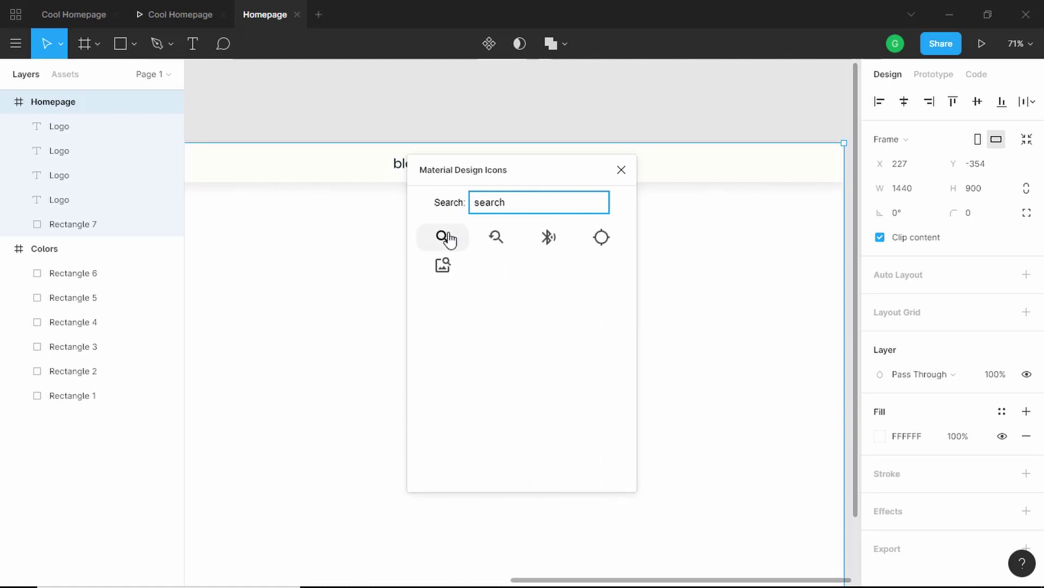
{"action": "left_click", "coordinate": [447, 238]}
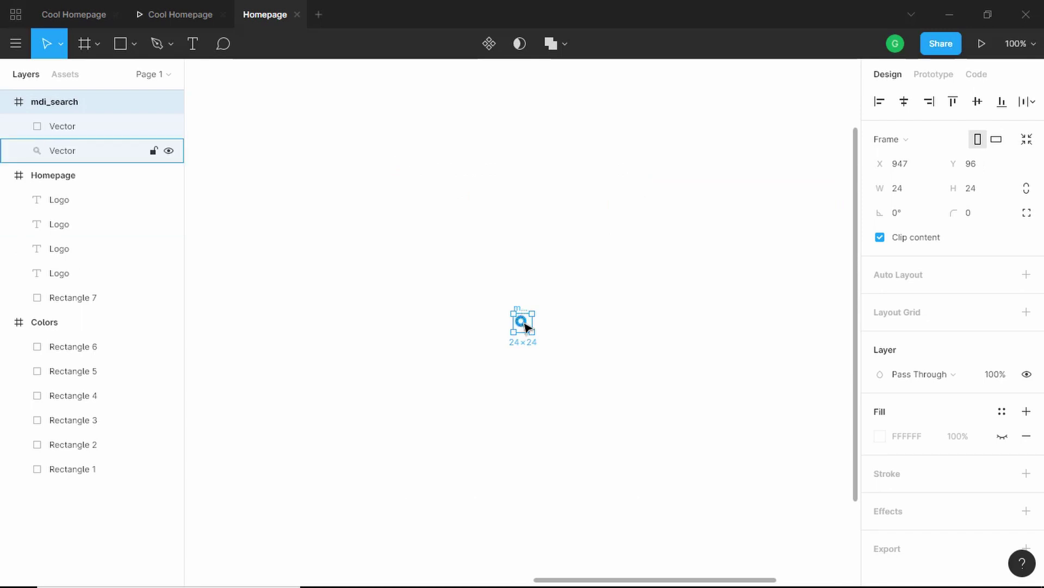
Move the search icon into the header bar beyond the "about" text, placing it at X 1357, Y -324.
{"action": "left_click_drag", "start_coordinate": [525, 328], "coordinate": [824, 274]}
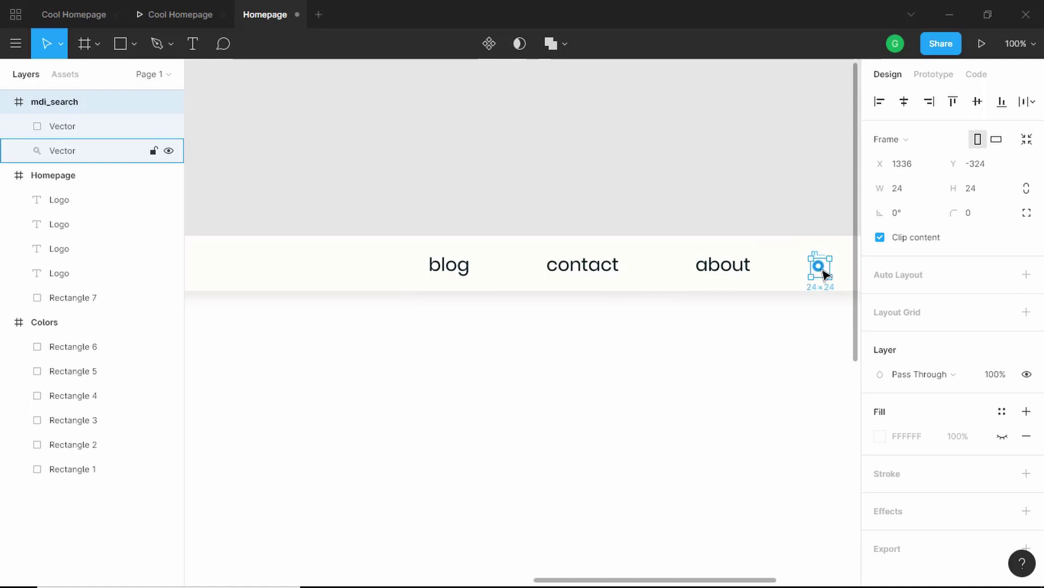
{"action": "scroll", "coordinate": [824, 273], "scroll_direction": "up", "scroll_amount": 2}
{"action": "scroll", "coordinate": [440, 270], "scroll_direction": "right", "scroll_amount": 5}
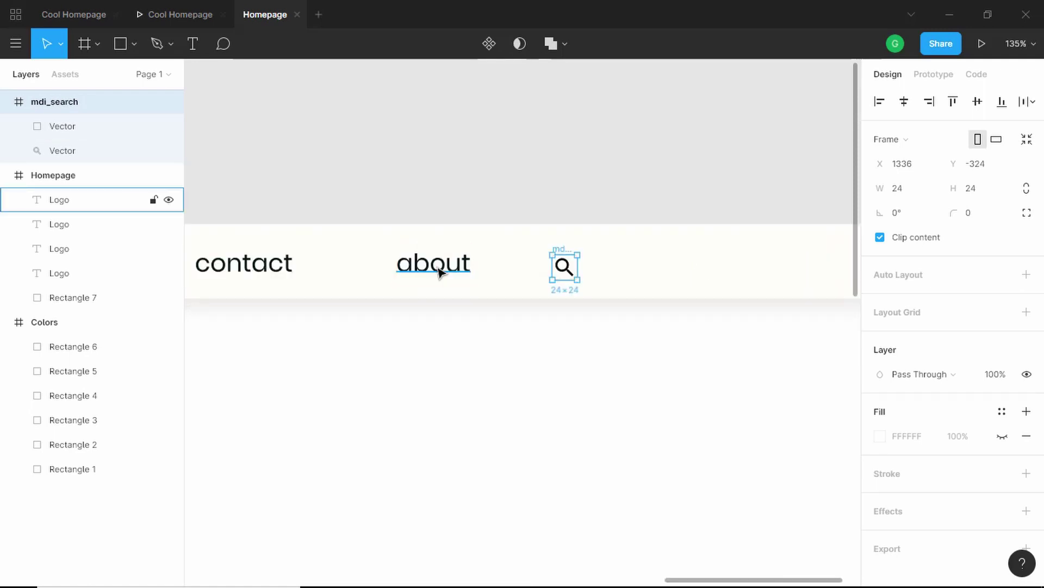
{"action": "key", "text": "shift+Right"}
{"action": "key", "text": "shift+Right"}
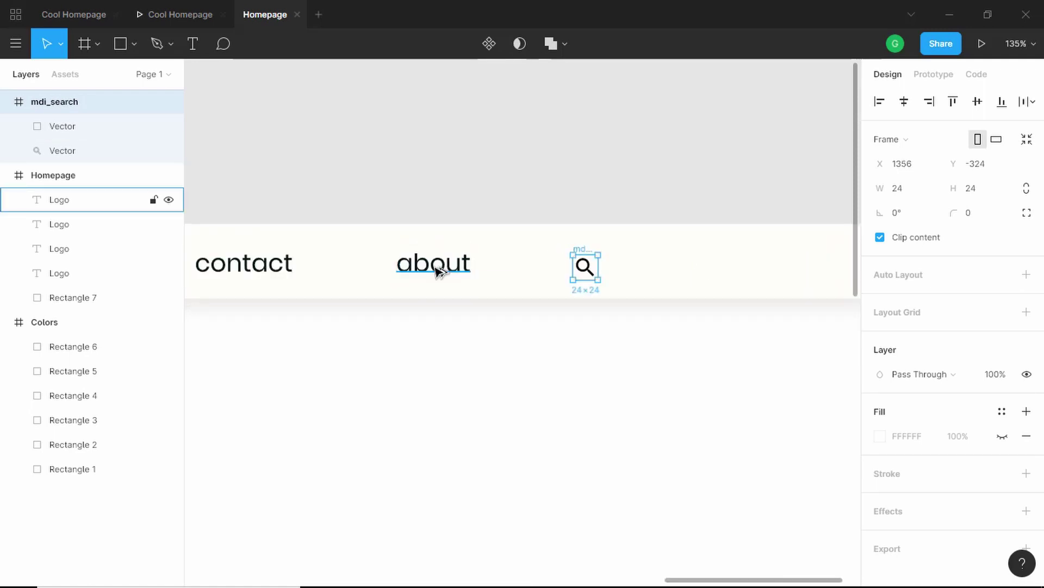
{"action": "key", "text": "Right"}
{"action": "scroll", "coordinate": [535, 270], "scroll_direction": "down", "scroll_amount": 4}
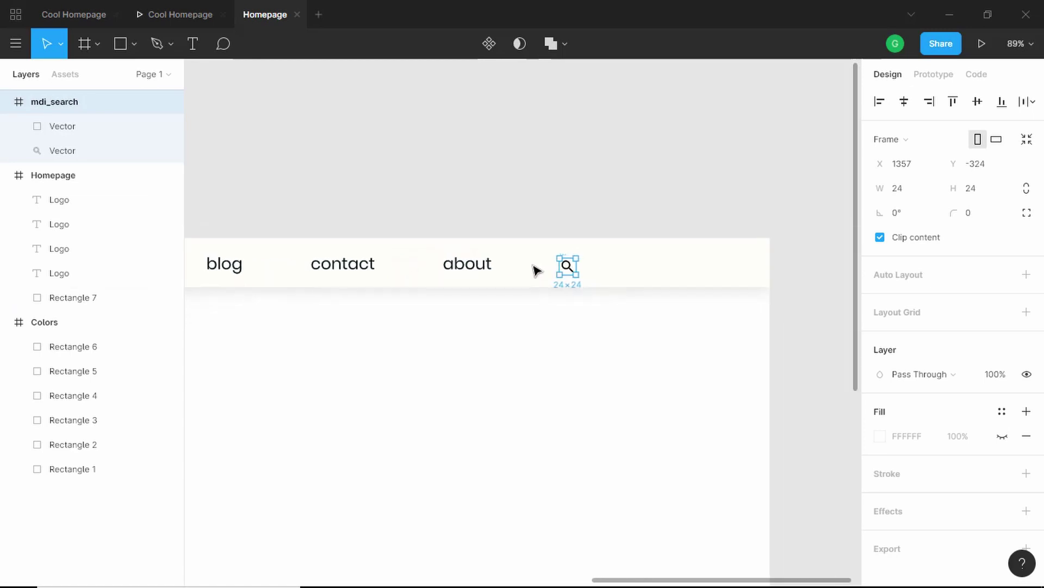
Align the search icon with the "blog", "contact" and "about" texts on their vertical centers.
{"action": "left_click", "coordinate": [478, 268], "text": "shift"}
{"action": "left_click", "coordinate": [373, 270], "text": "shift"}
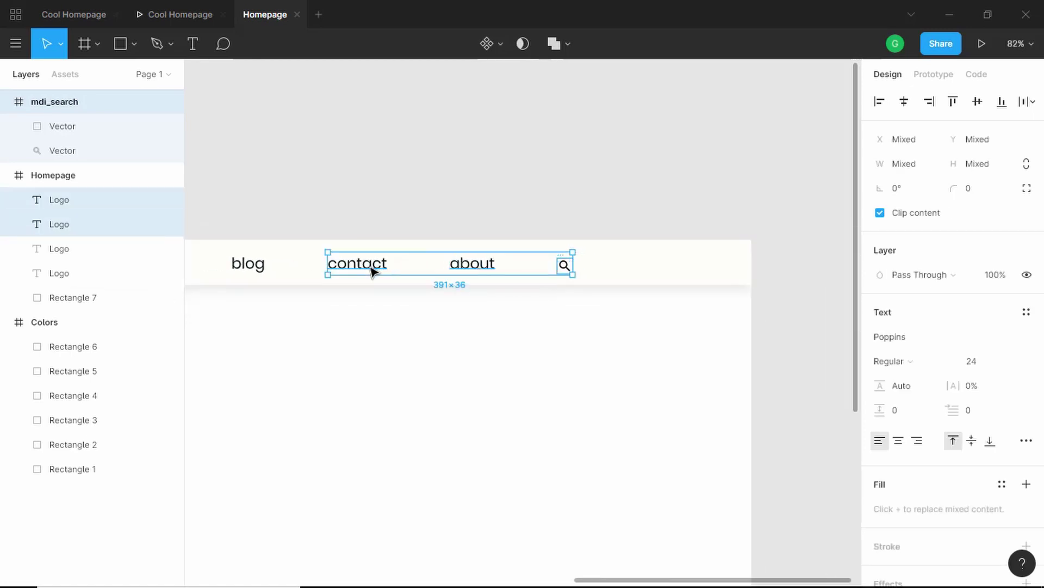
{"action": "left_click", "coordinate": [256, 270], "text": "shift"}
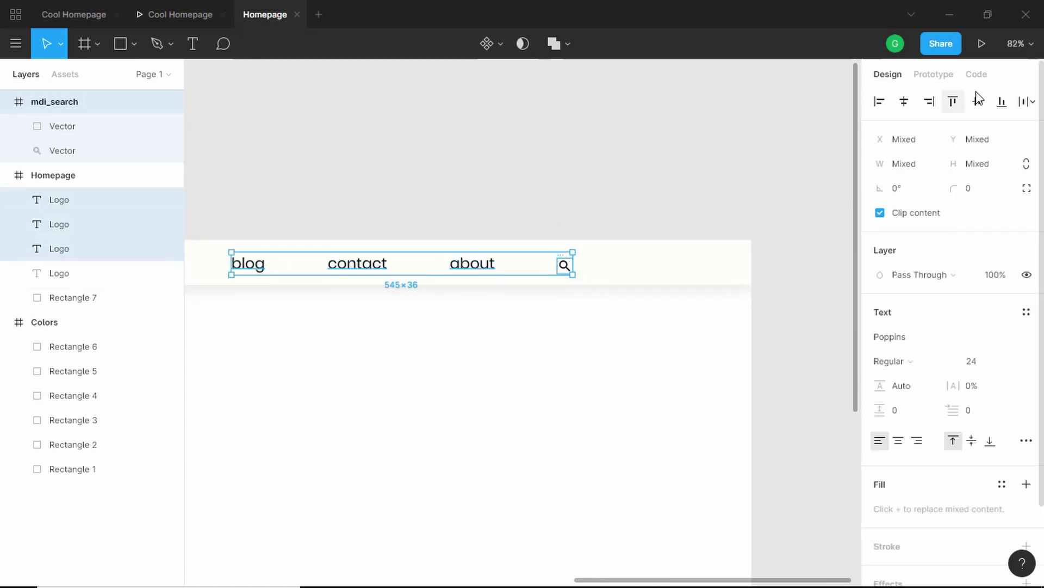
{"action": "key", "text": "Escape"}
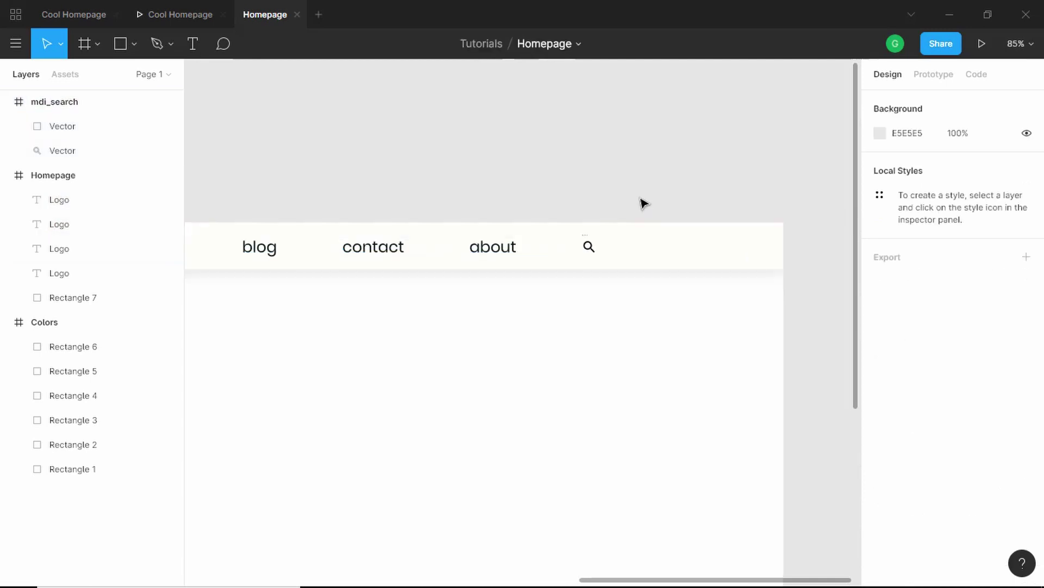
Enlarge the whole mdi_search icon frame to 30 × 30 and position it at Y -331 in the header bar.
{"action": "scroll", "coordinate": [634, 210], "scroll_direction": "up", "scroll_amount": 6}
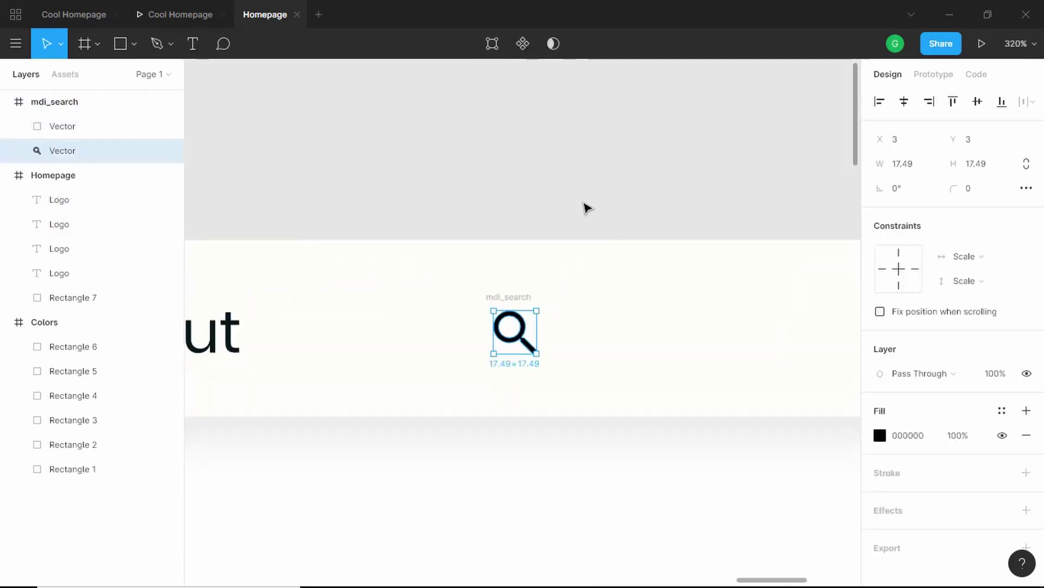
{"action": "left_click", "coordinate": [585, 208]}
{"action": "left_click", "coordinate": [82, 102]}
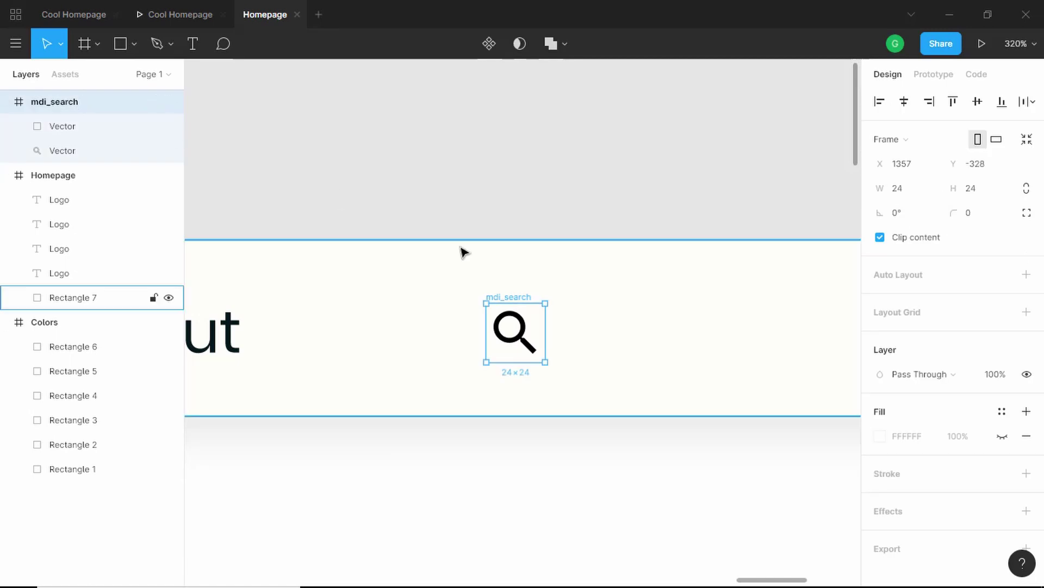
{"action": "left_click_drag", "start_coordinate": [544, 304], "coordinate": [559, 288]}
{"action": "key", "text": "ctrl+z"}
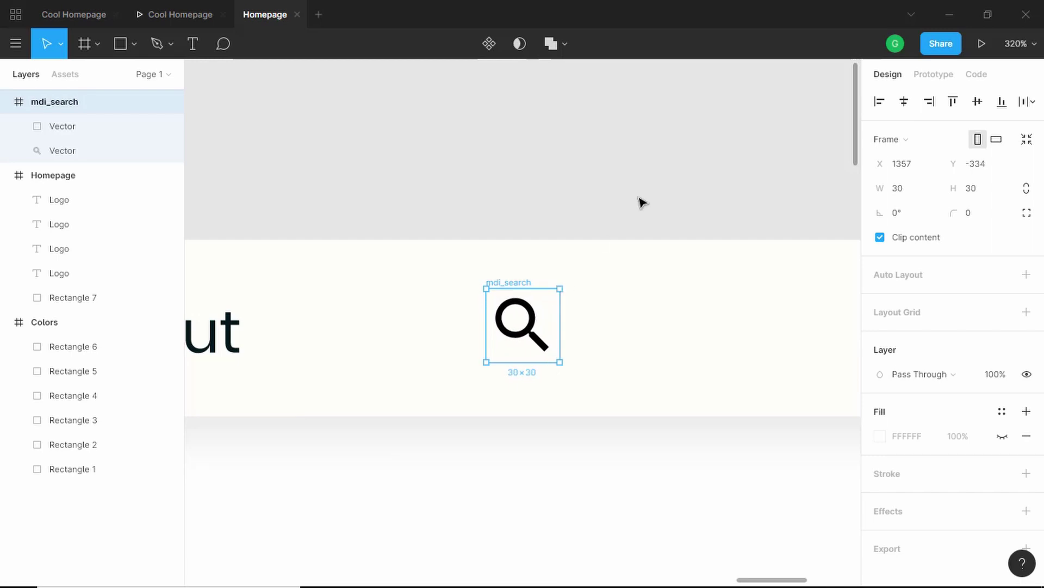
{"action": "left_click", "coordinate": [643, 201]}
{"action": "key", "text": "shift+1"}
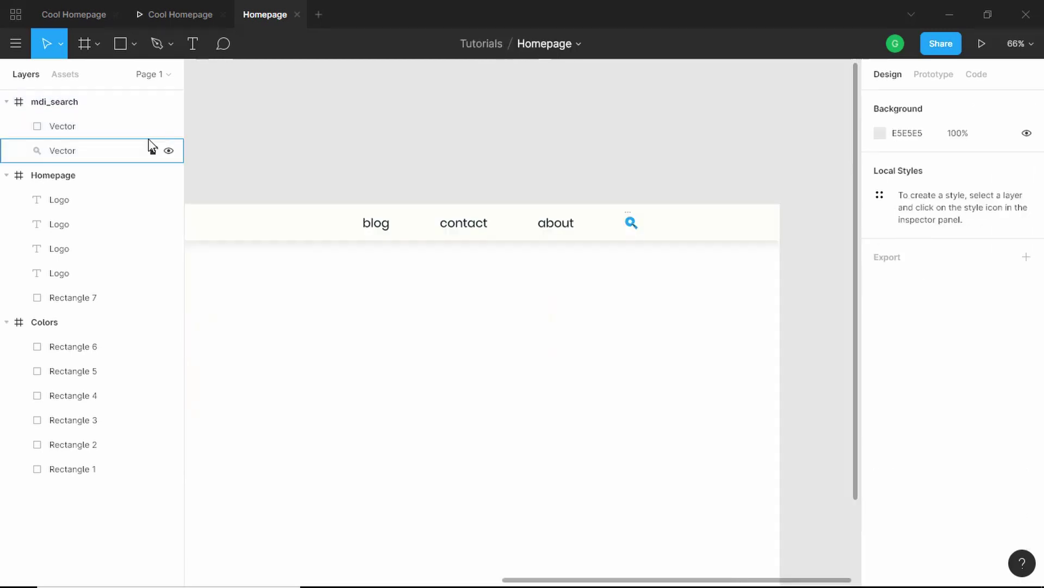
Move the mdi_search layer into the Homepage frame, directly above Rectangle 7, and collapse its contents.
{"action": "left_click", "coordinate": [51, 105]}
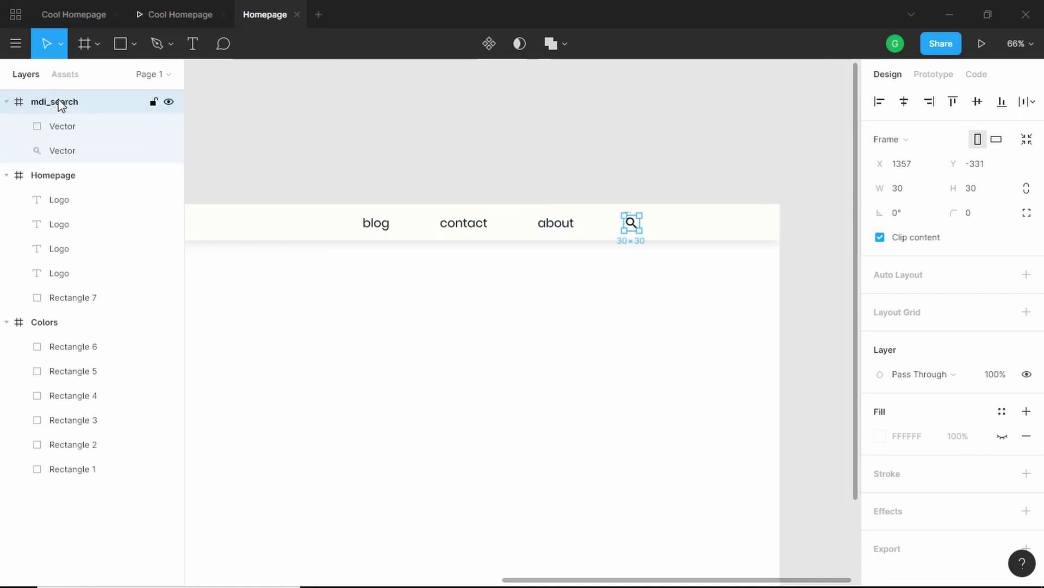
{"action": "left_click_drag", "start_coordinate": [61, 105], "coordinate": [65, 283]}
{"action": "left_click", "coordinate": [548, 159]}
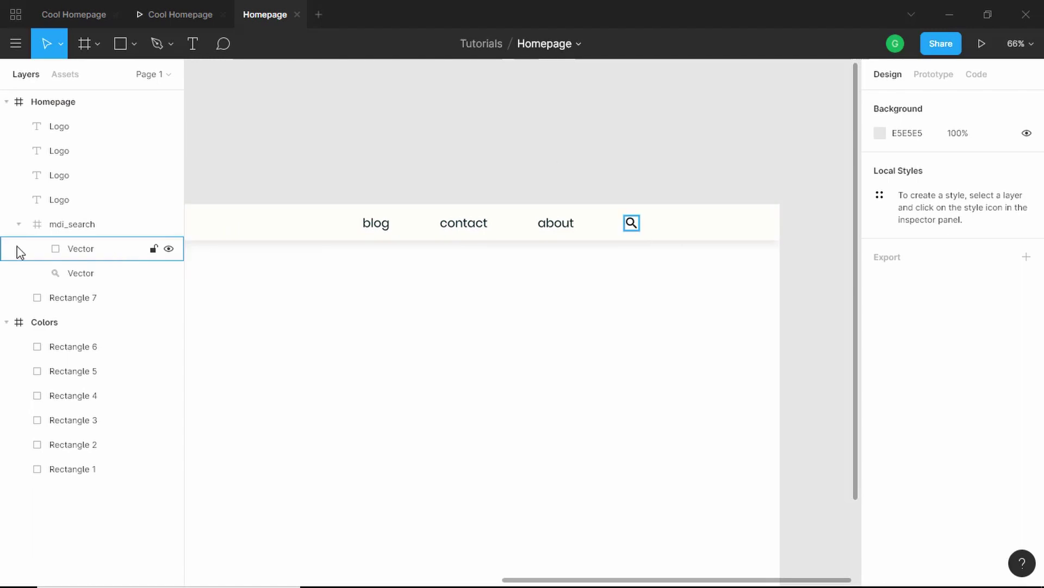
{"action": "left_click", "coordinate": [18, 224]}
Group the "blog", "contact" and "about" texts with the search icon and rename the group "Nav Items".
{"action": "left_click", "coordinate": [630, 223]}
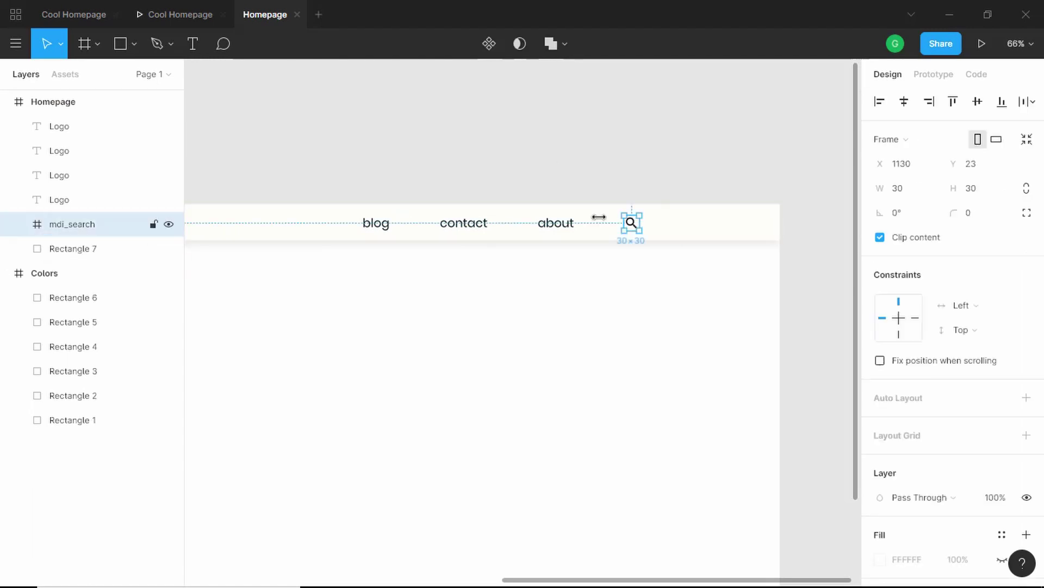
{"action": "left_click", "coordinate": [550, 227], "text": "shift"}
{"action": "left_click", "coordinate": [478, 227], "text": "shift"}
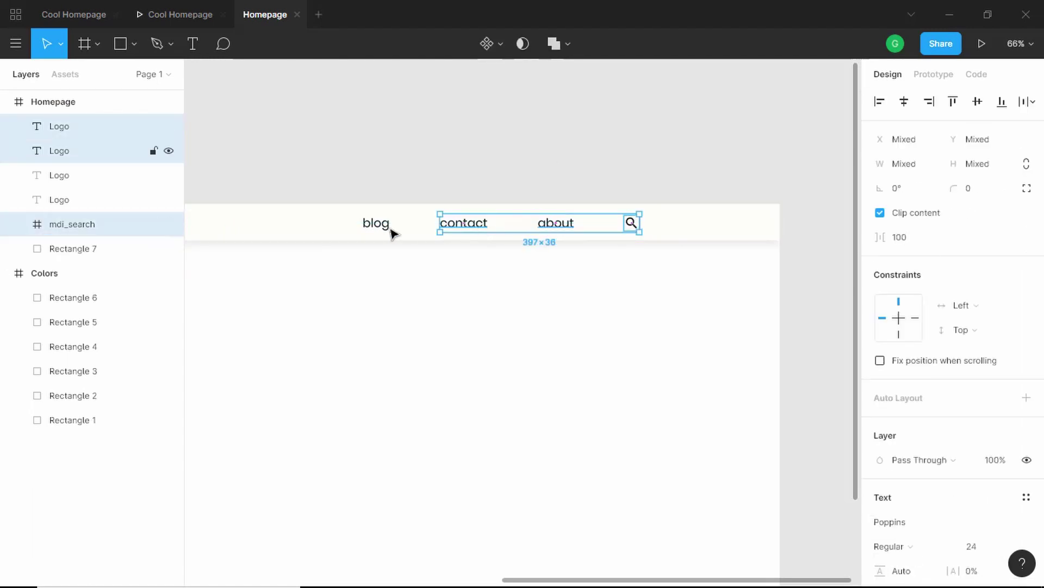
{"action": "left_click", "coordinate": [391, 232], "text": "shift"}
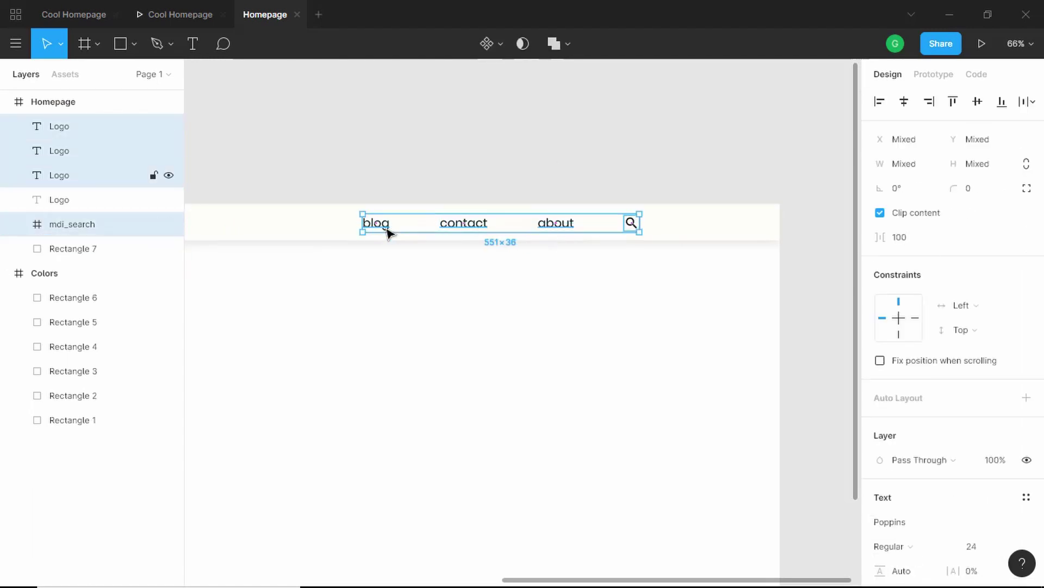
{"action": "right_click", "coordinate": [460, 231]}
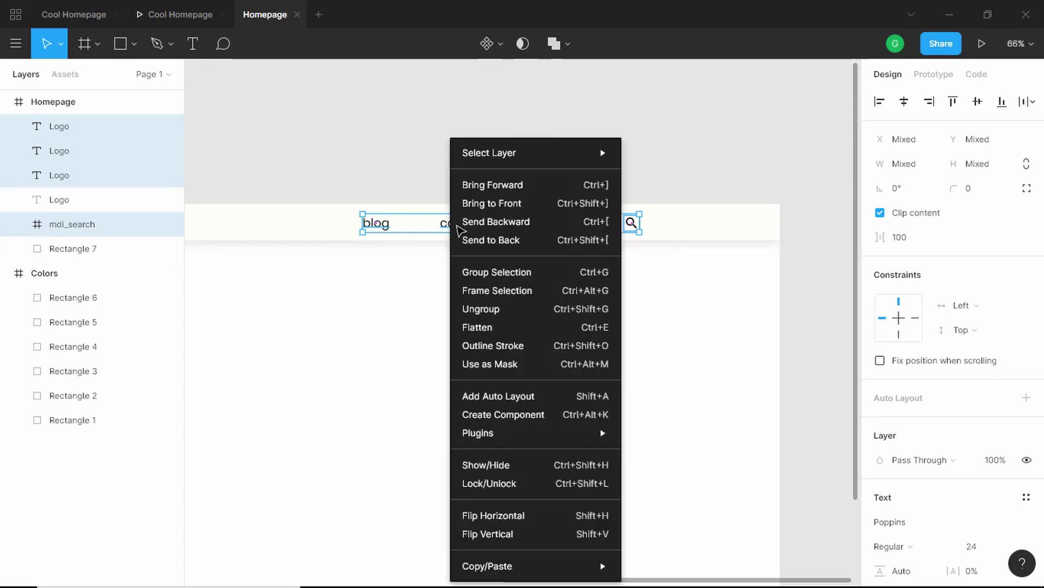
{"action": "left_click", "coordinate": [534, 276]}
{"action": "double_click", "coordinate": [77, 134]}
{"action": "type", "text": "N"}
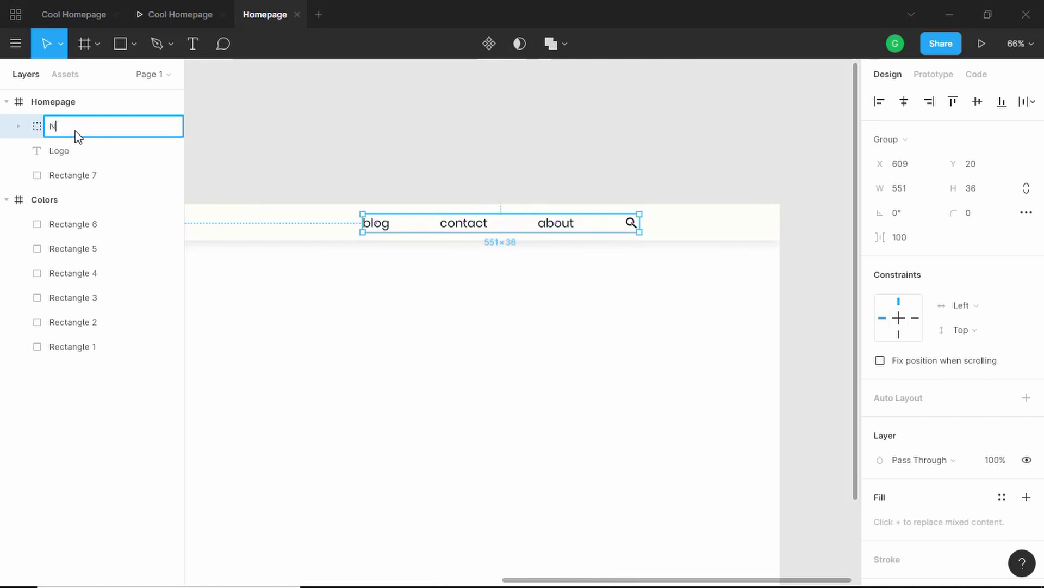
{"action": "type", "text": "av Items"}
{"action": "key", "text": "Return"}
Measure the spacing between the D. logo and the edges of the header bar.
{"action": "key", "text": "shift+1"}
{"action": "left_click", "coordinate": [259, 172]}
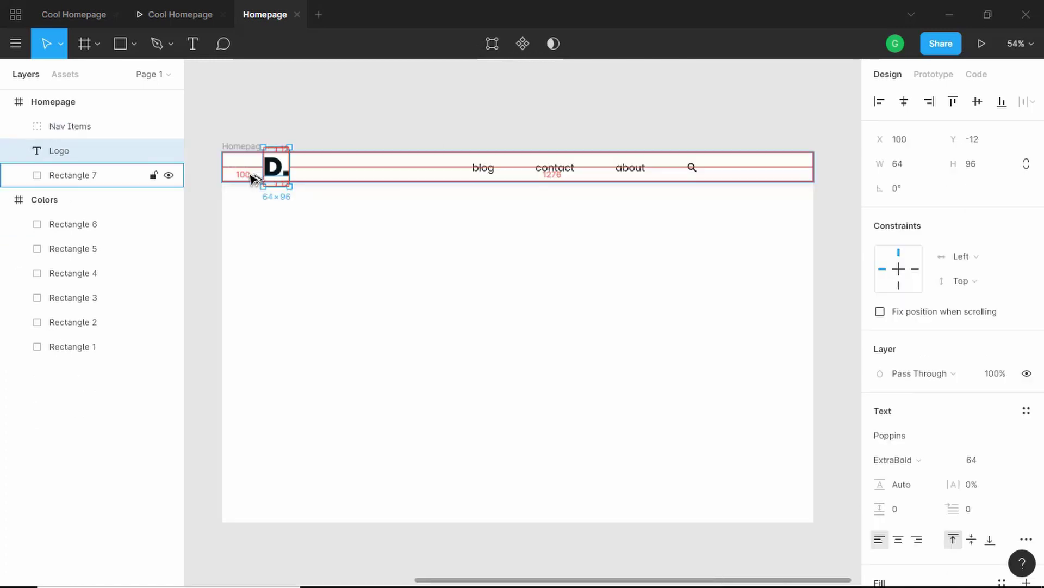
{"action": "left_click", "coordinate": [370, 109]}
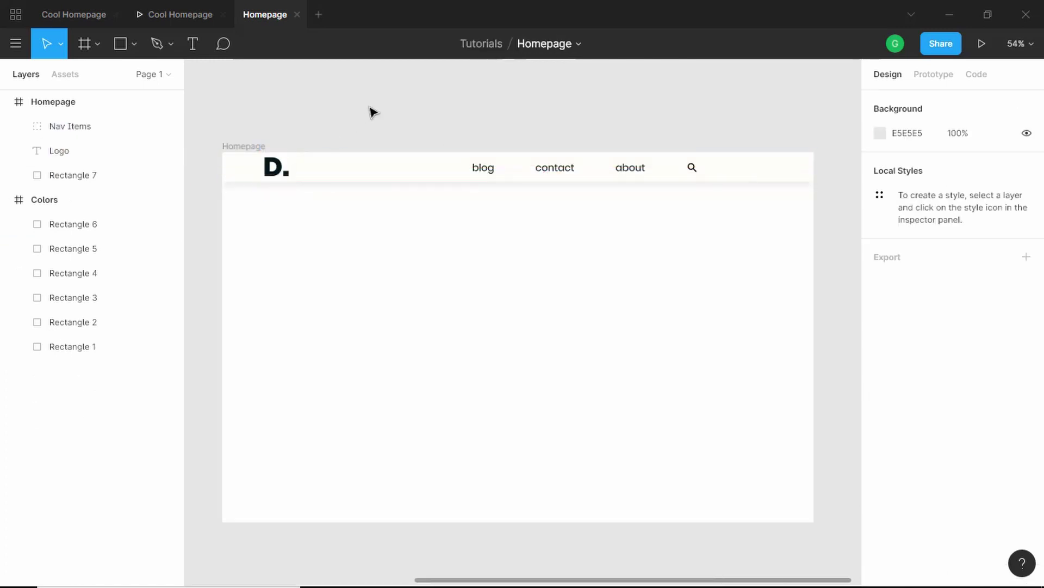
{"action": "left_click", "coordinate": [274, 173]}
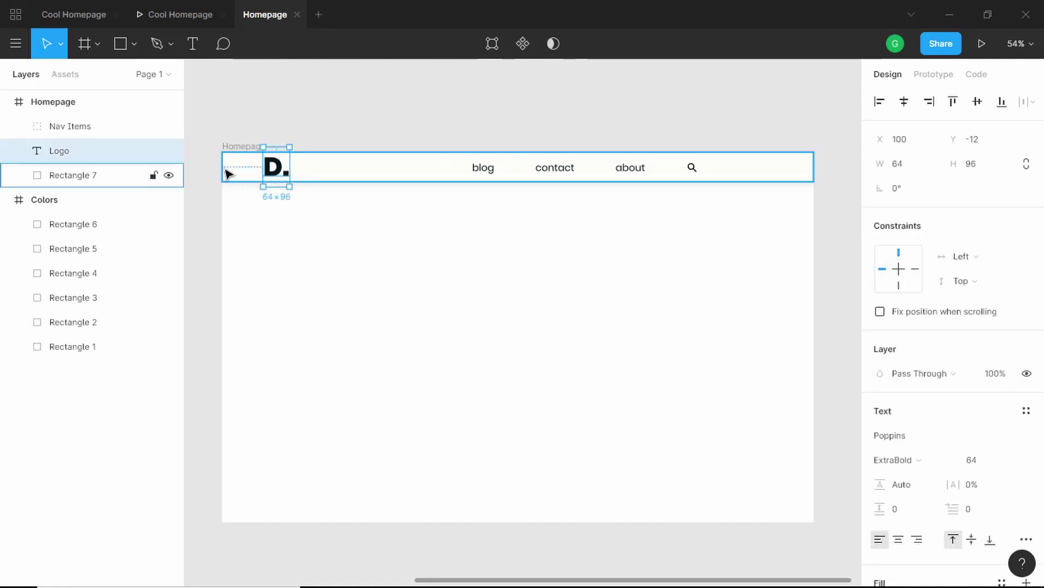
Shift the D. logo right to X 120 and check its spacing from the header bar's edges.
{"action": "key", "text": "alt"}
{"action": "key", "text": "shift+Right"}
{"action": "key", "text": "shift+Right"}
{"action": "key", "text": "alt"}
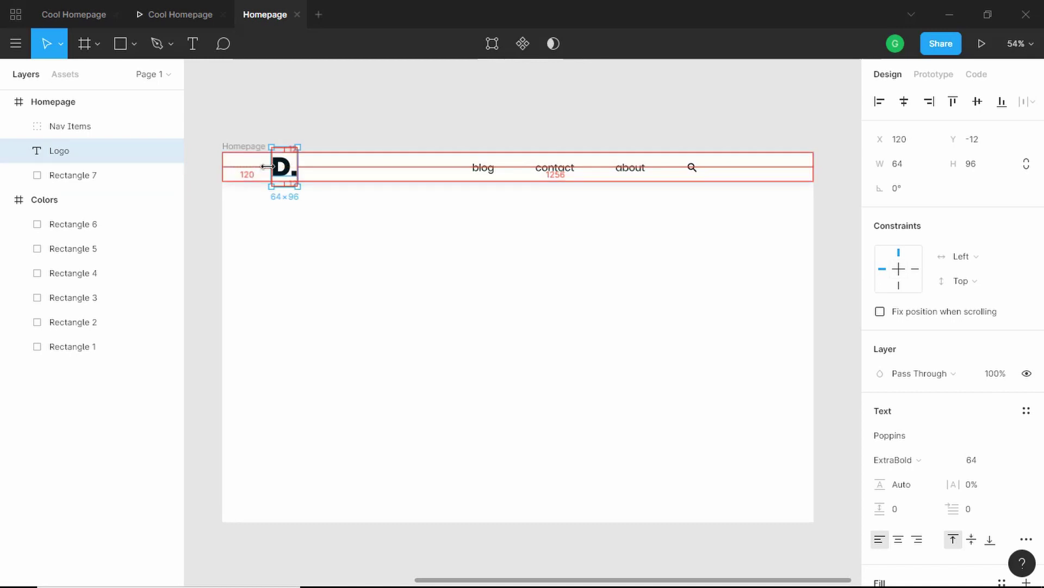
Shift the Nav Items group right to X 769, checking its spacing from the header bar's edges.
{"action": "key", "text": "shift+Tab"}
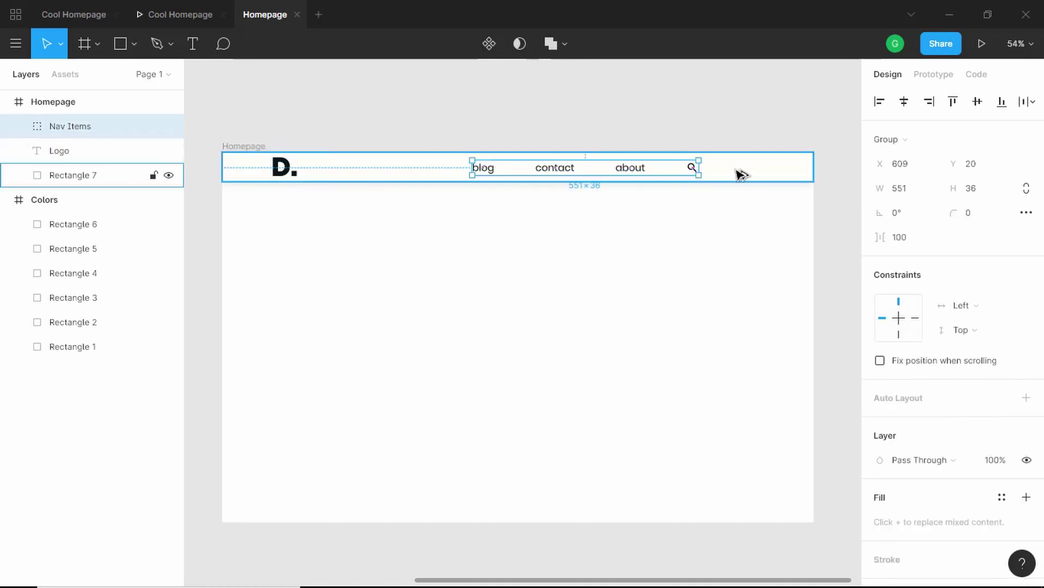
{"action": "key", "text": "alt"}
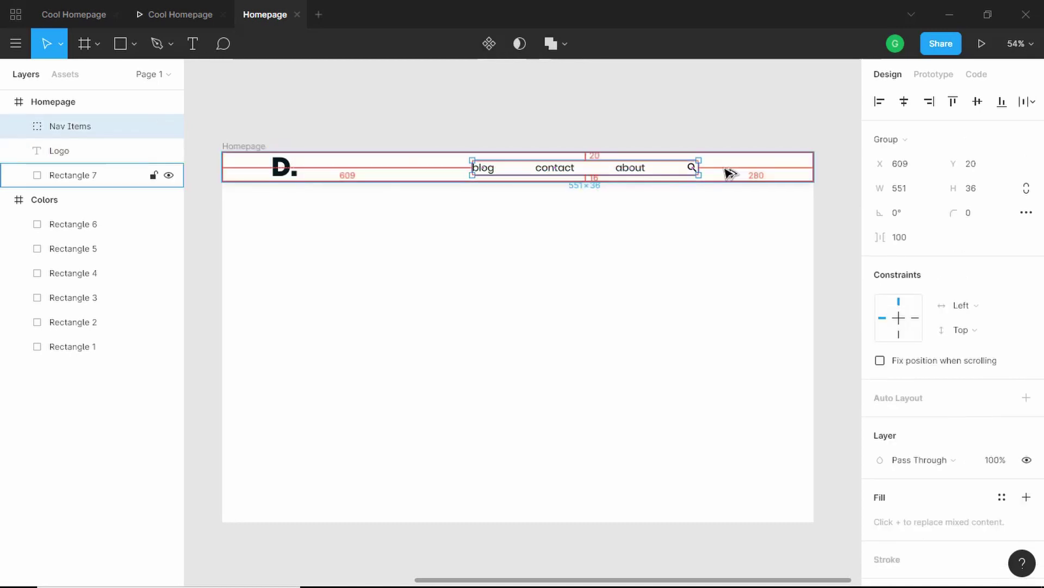
{"action": "key", "text": "shift+Right"}
{"action": "key", "text": "shift+Right"}
{"action": "key", "text": "shift+Right"}
{"action": "key", "text": "shift+Right"}
{"action": "key", "text": "shift+Right"}
{"action": "key", "text": "shift+Right"}
{"action": "key", "text": "shift+Right"}
{"action": "key", "text": "shift+Right"}
{"action": "key", "text": "shift+Right"}
{"action": "key", "text": "shift+Right"}
{"action": "key", "text": "shift+Right"}
{"action": "key", "text": "shift+Right"}
{"action": "key", "text": "shift+Right"}
{"action": "key", "text": "shift+Right"}
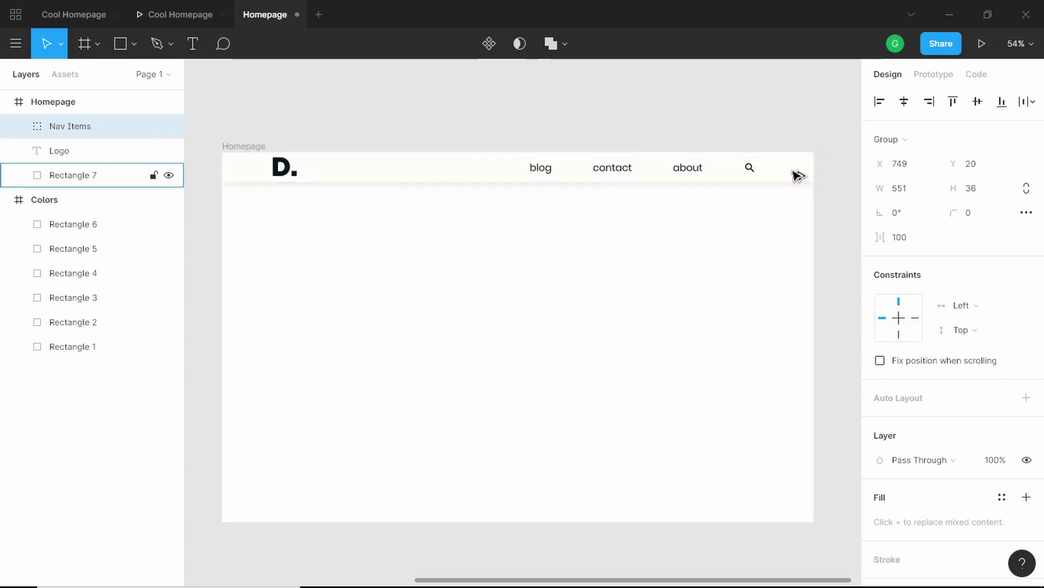
{"action": "key", "text": "shift+Right"}
{"action": "key", "text": "shift+Right"}
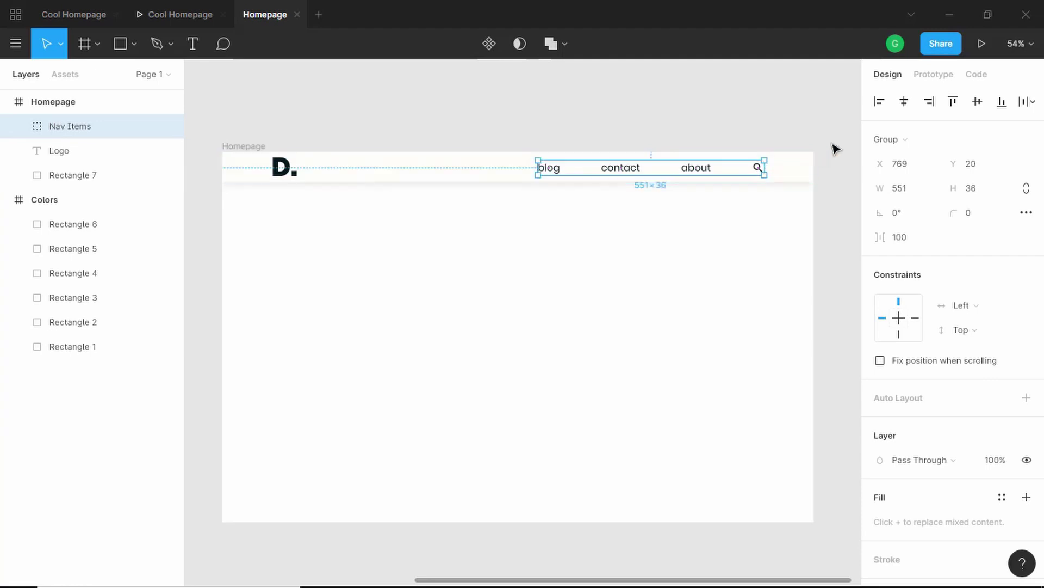
{"action": "key", "text": "alt"}
{"action": "left_click", "coordinate": [802, 121]}
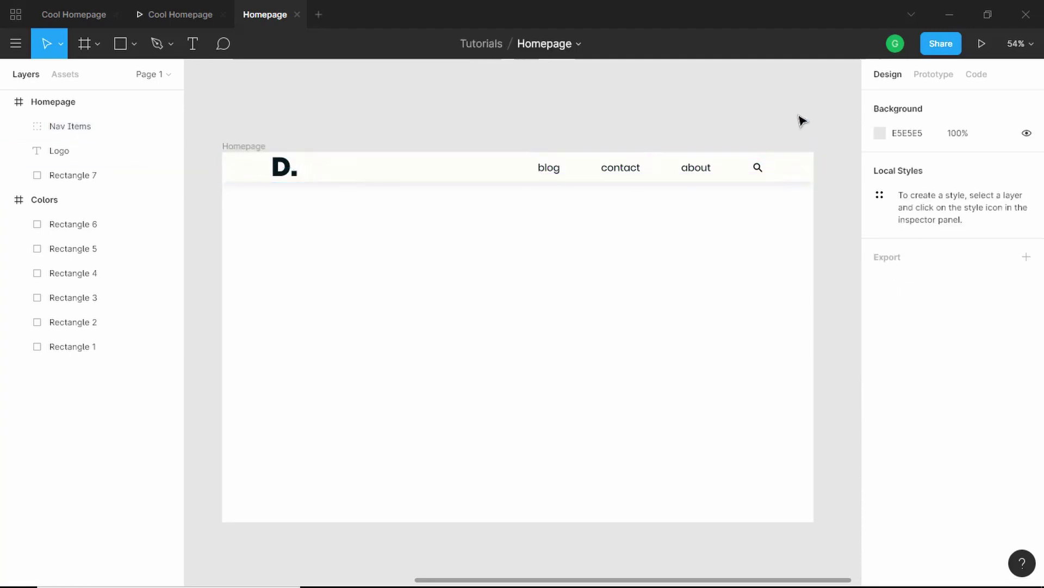
Group Nav Items, Logo and Rectangle 7 in the Homepage frame and rename the group "Navigation".
{"action": "left_click", "coordinate": [82, 128]}
{"action": "left_click", "coordinate": [81, 177], "text": "shift"}
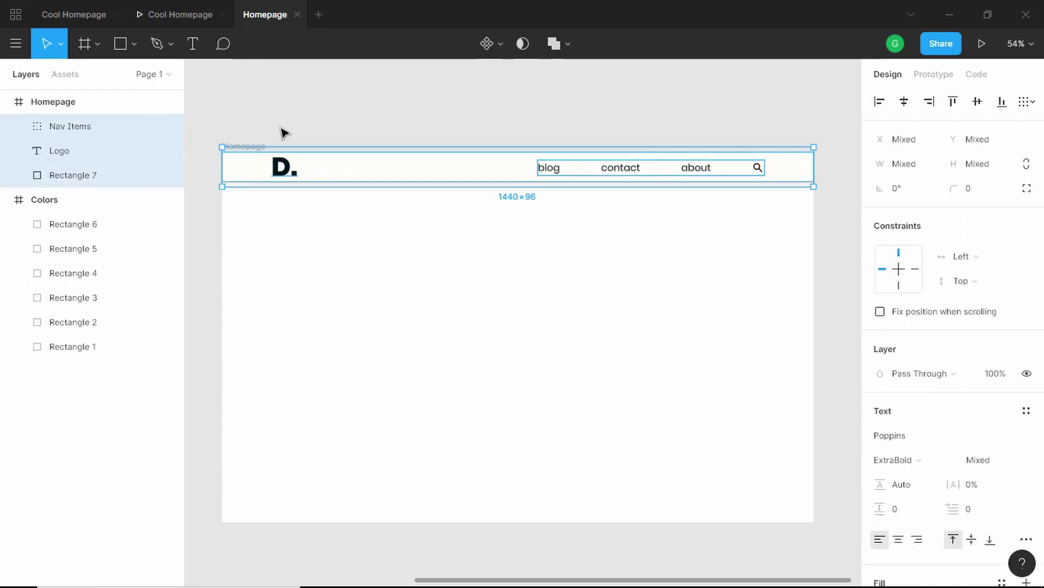
{"action": "key", "text": "ctrl+g"}
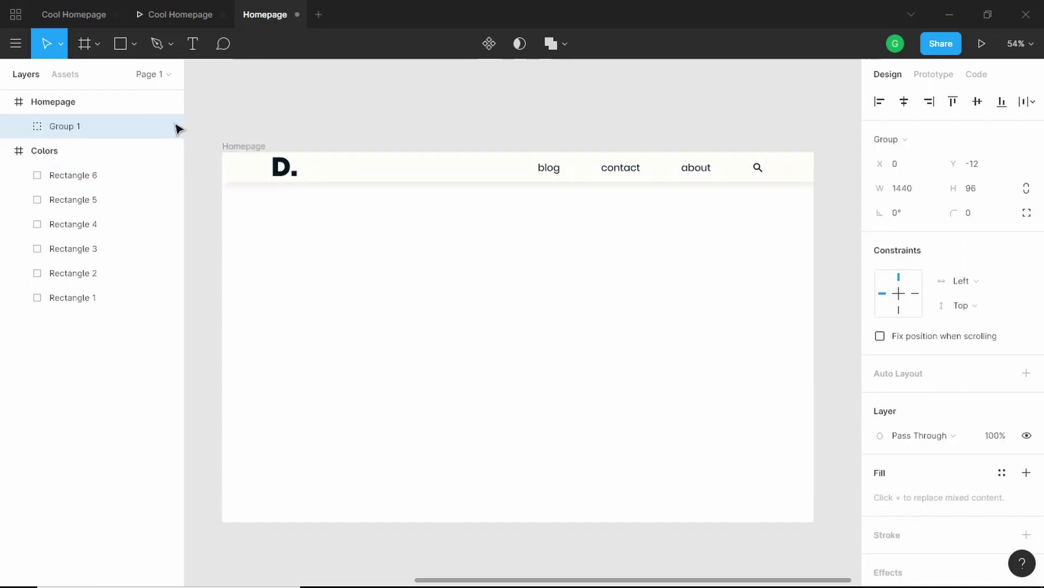
{"action": "double_click", "coordinate": [53, 130]}
{"action": "type", "text": "Navigatm"}
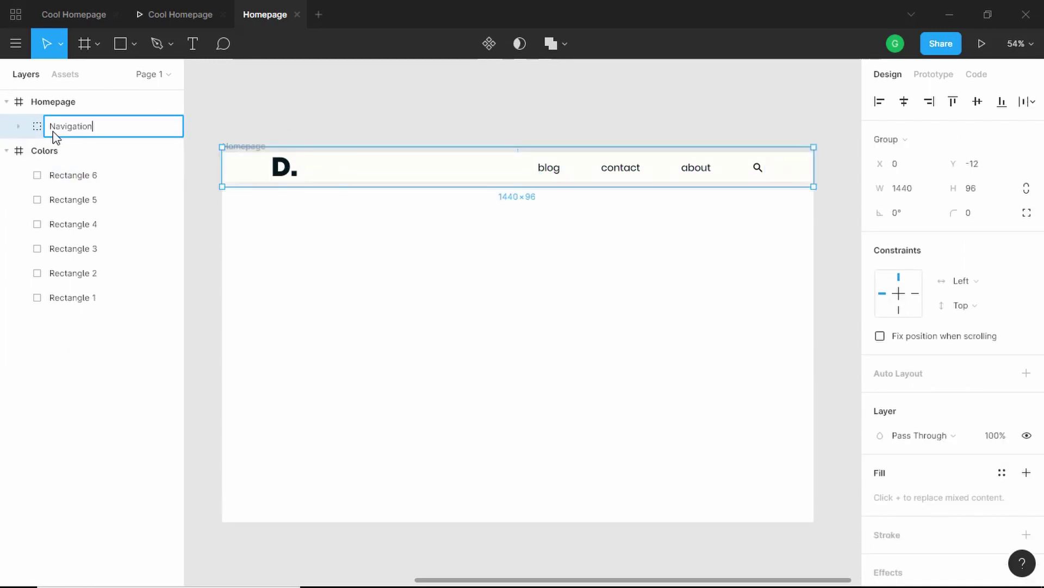
{"action": "left_click", "coordinate": [265, 24]}
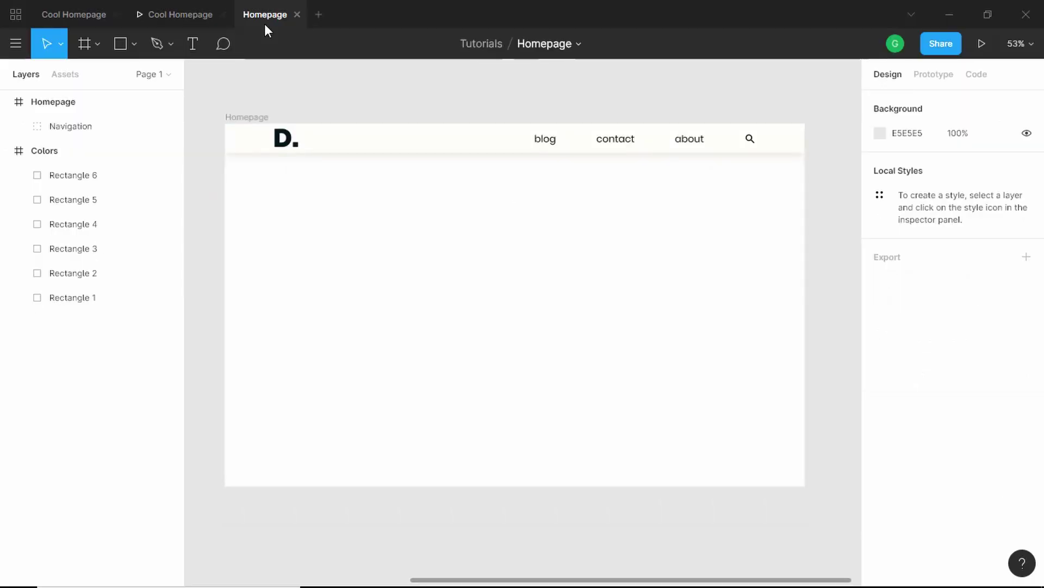
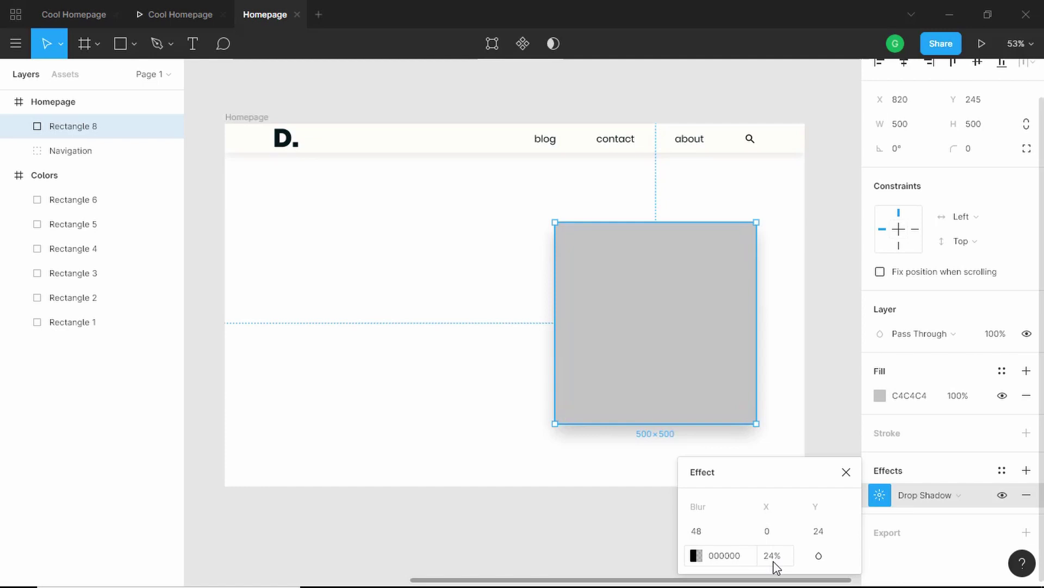
Set the opacity of the 500 × 500 square's drop shadow to 50%.
{"action": "left_click", "coordinate": [782, 559]}
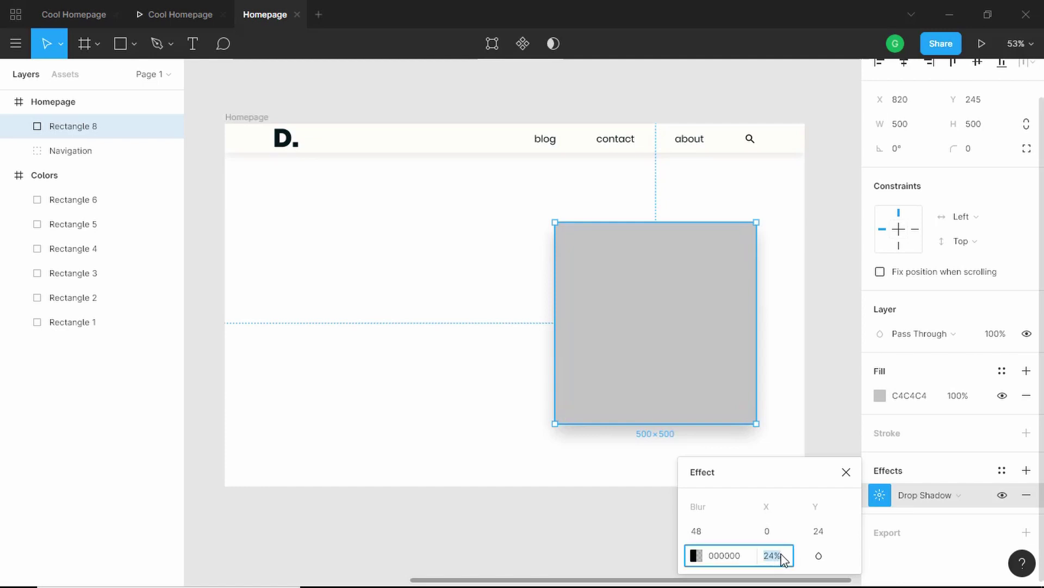
{"action": "type", "text": "50"}
{"action": "key", "text": "Return"}
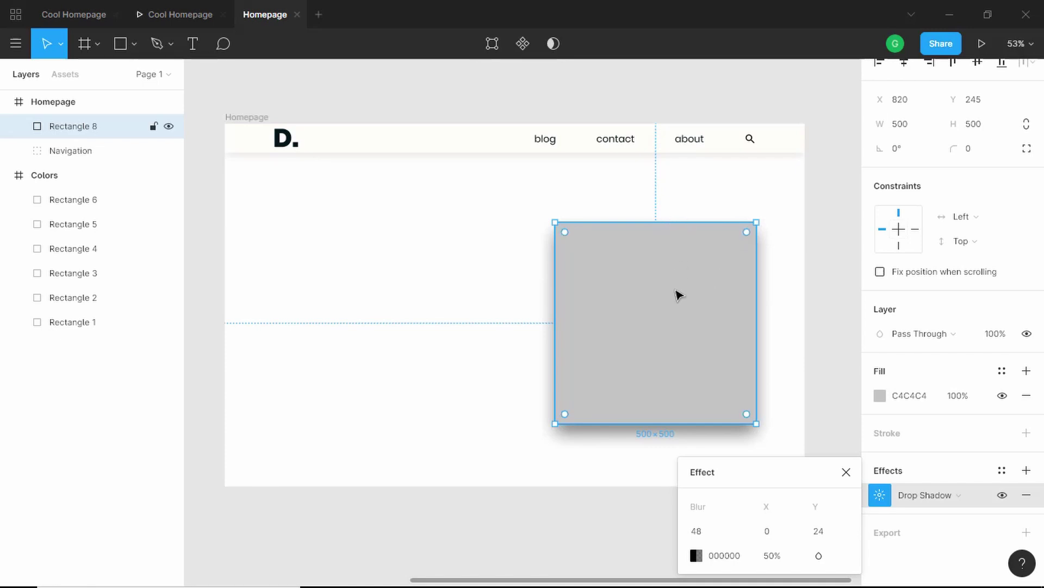
Fill the square with a female avatar from the Content Reel plugin, cycling through photos to the red-and-blue profile portrait.
{"action": "right_click", "coordinate": [625, 263]}
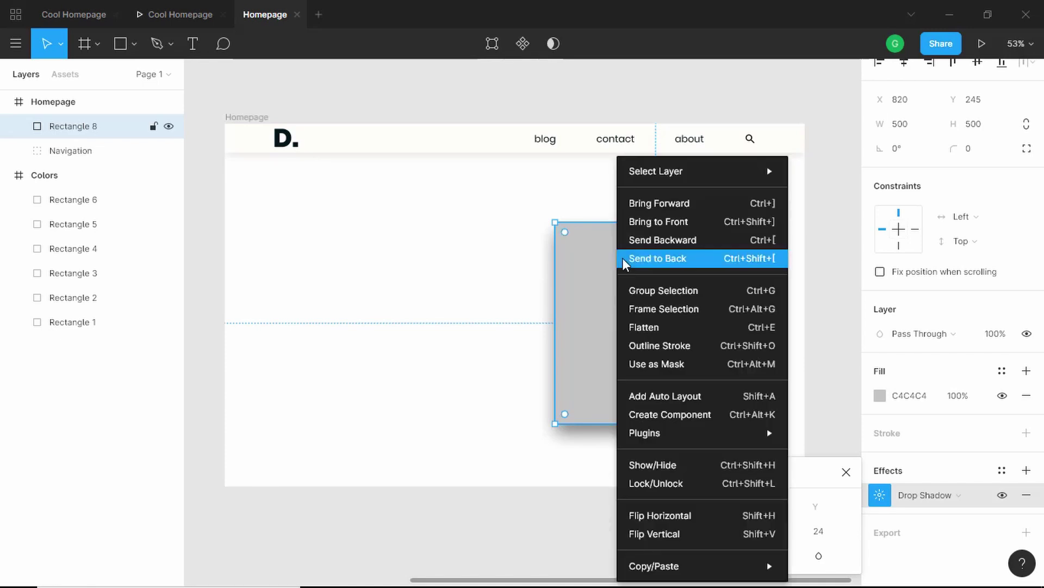
{"action": "left_click", "coordinate": [572, 275]}
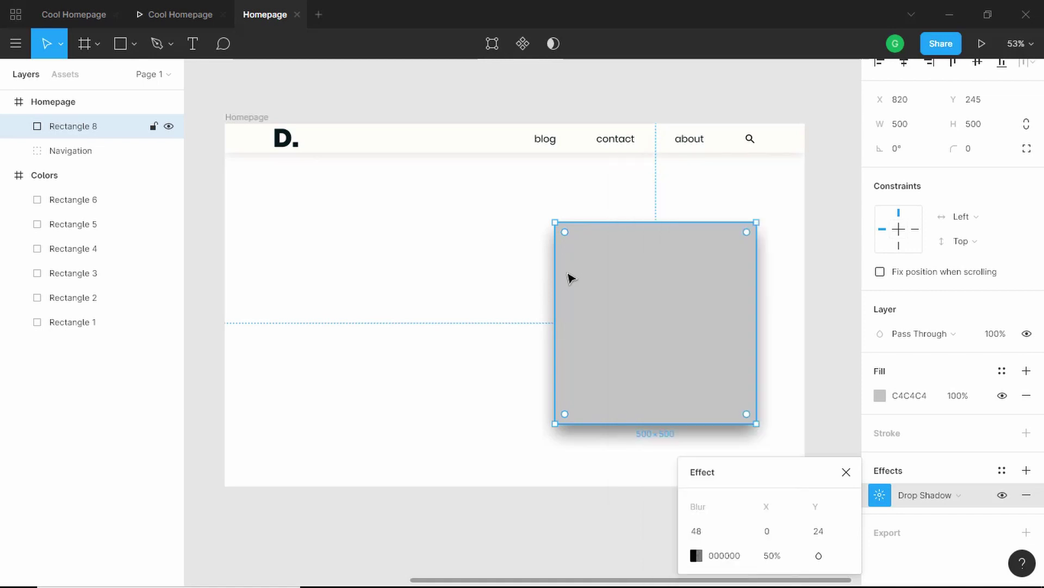
{"action": "right_click", "coordinate": [569, 277]}
{"action": "mouse_move", "coordinate": [646, 435]}
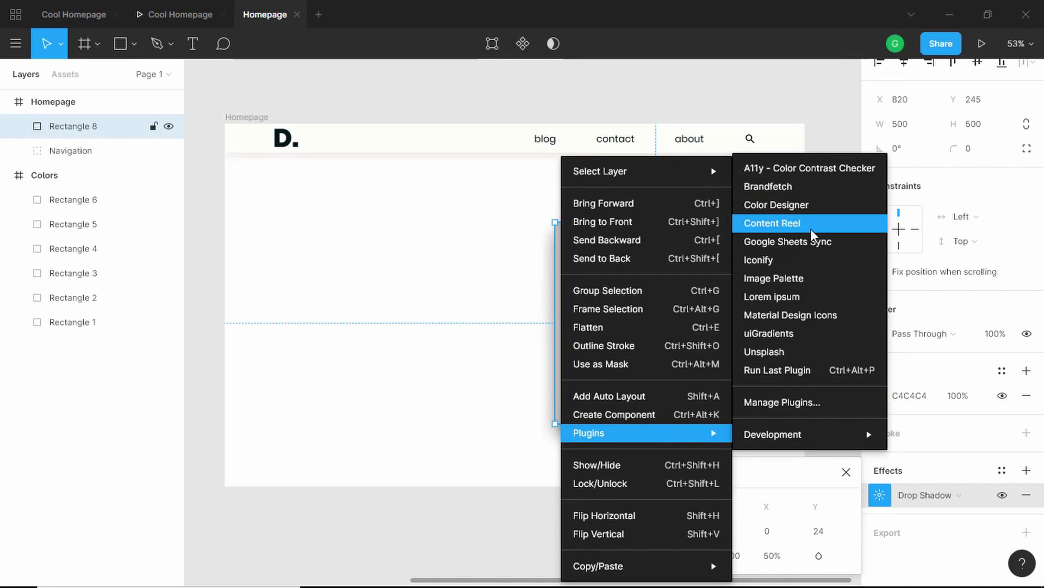
{"action": "left_click", "coordinate": [813, 230]}
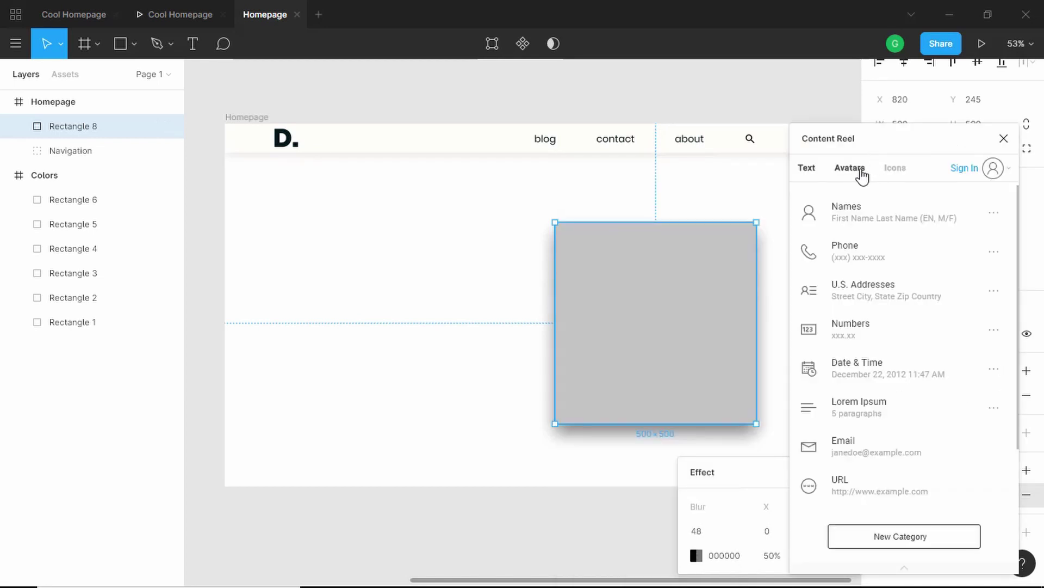
{"action": "left_click", "coordinate": [851, 174]}
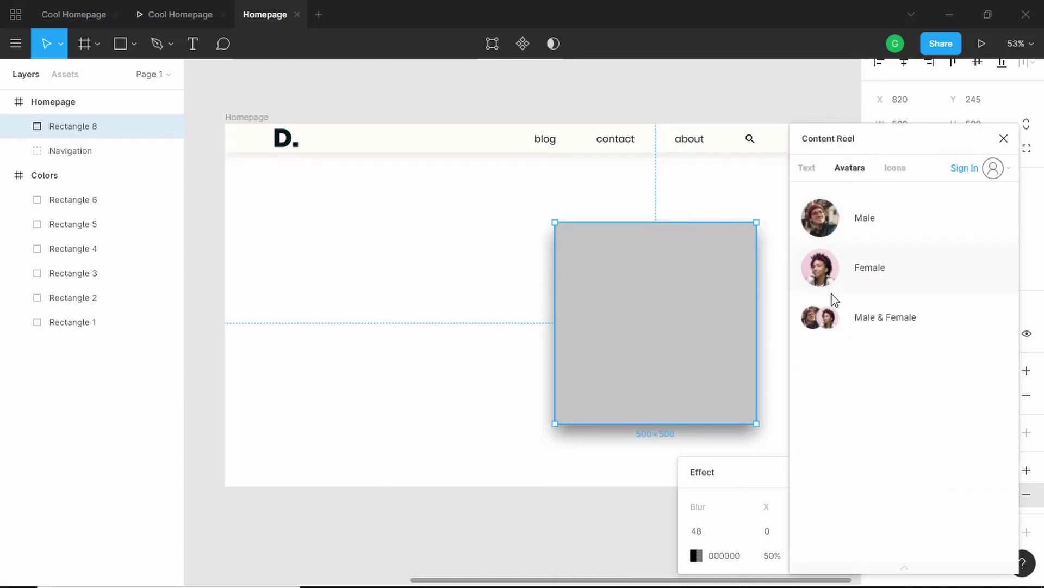
{"action": "left_click", "coordinate": [863, 268]}
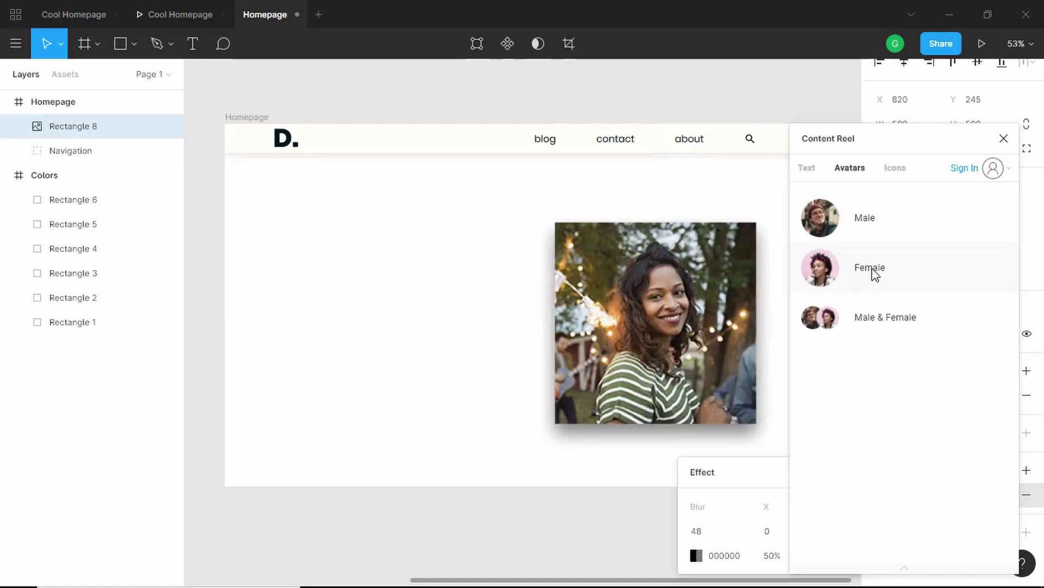
{"action": "left_click", "coordinate": [872, 272]}
{"action": "left_click", "coordinate": [874, 272]}
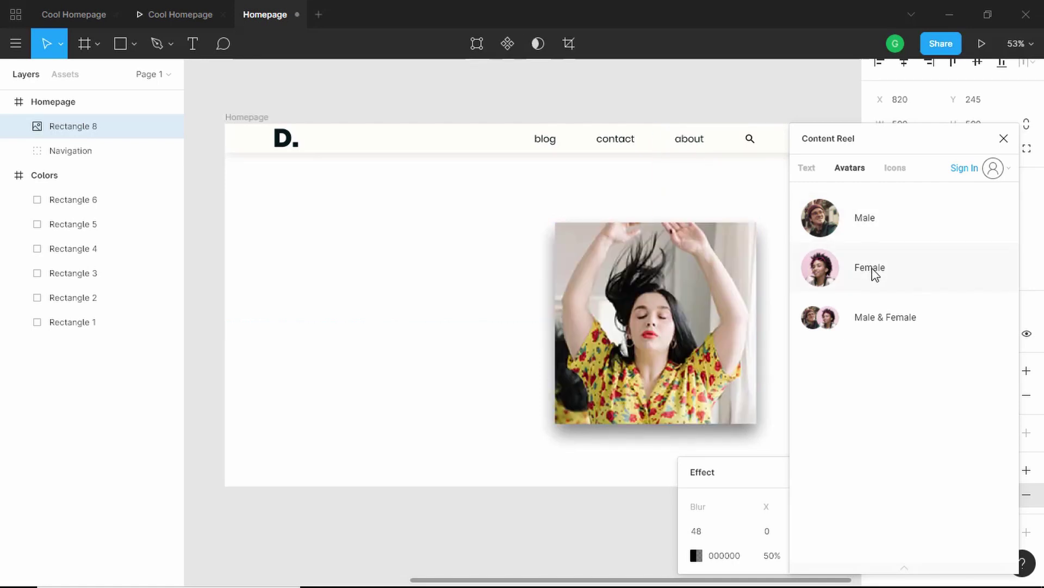
{"action": "left_click", "coordinate": [874, 272]}
{"action": "left_click", "coordinate": [874, 272]}
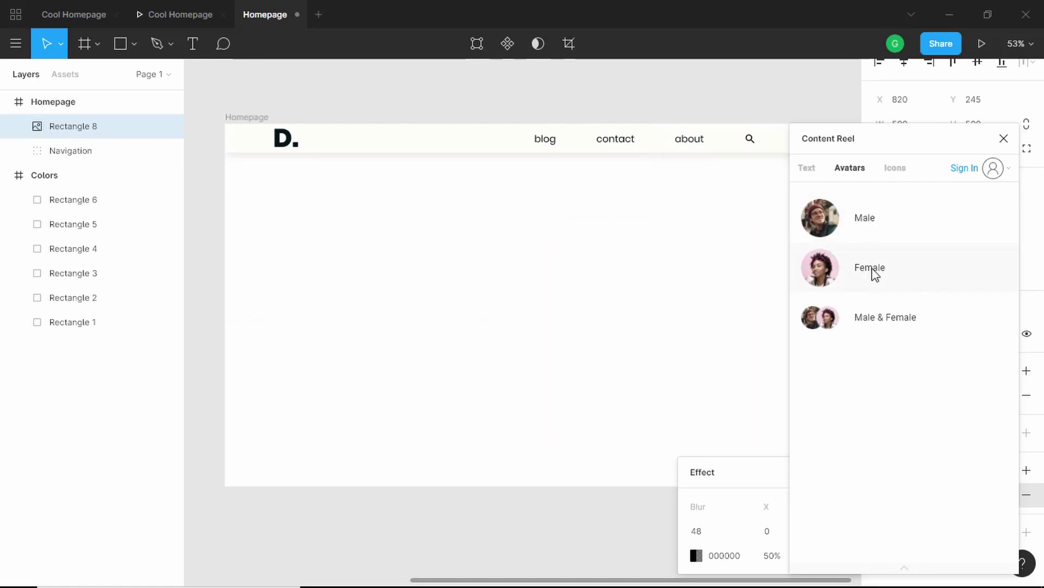
{"action": "left_click", "coordinate": [874, 272]}
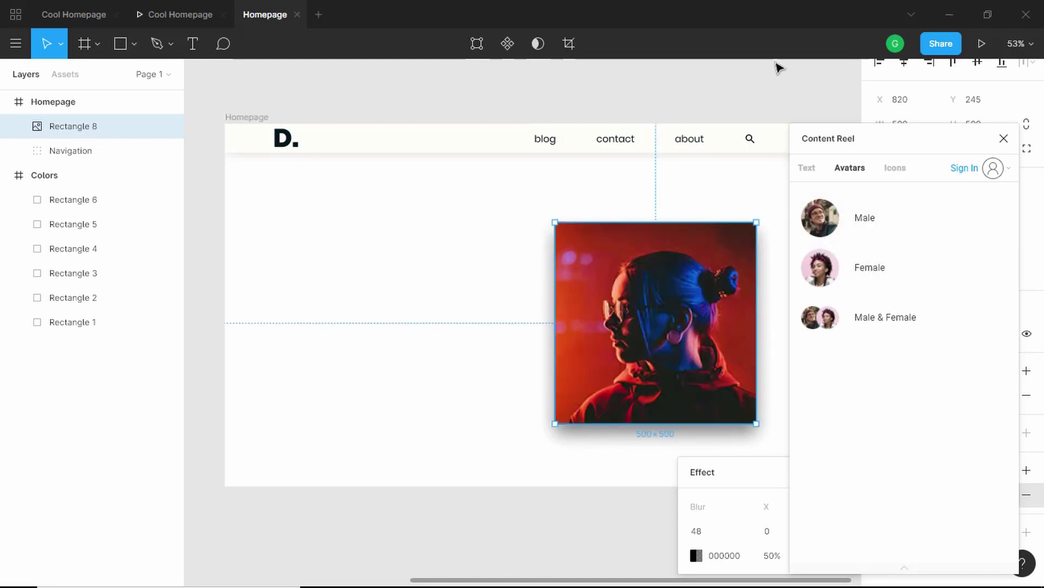
Move the portrait square slightly up to X 816, Y 228 and duplicate it in place.
{"action": "left_click_drag", "start_coordinate": [657, 330], "coordinate": [656, 324]}
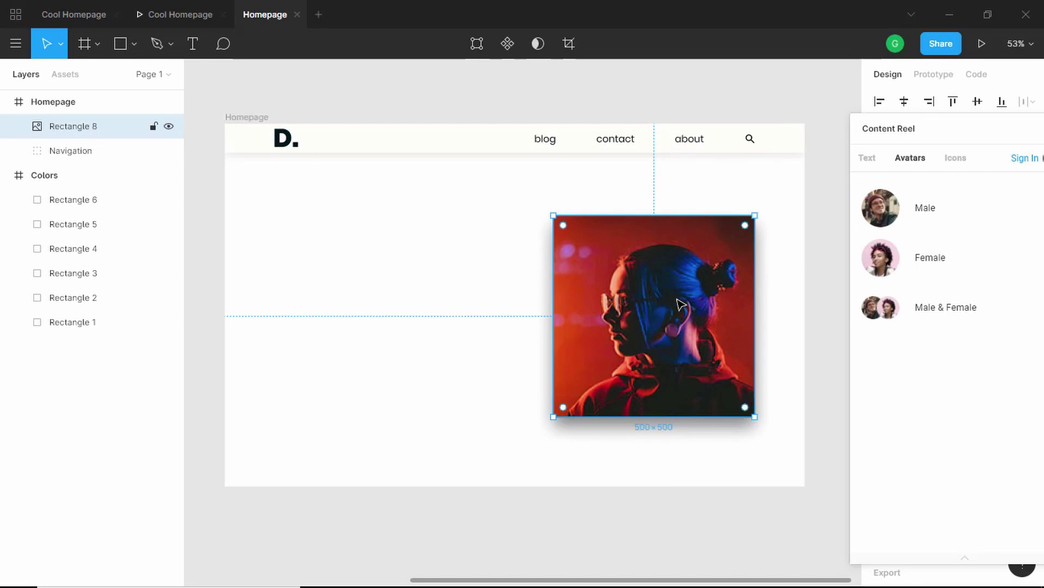
{"action": "key", "text": "ctrl+d"}
{"action": "left_click", "coordinate": [93, 128]}
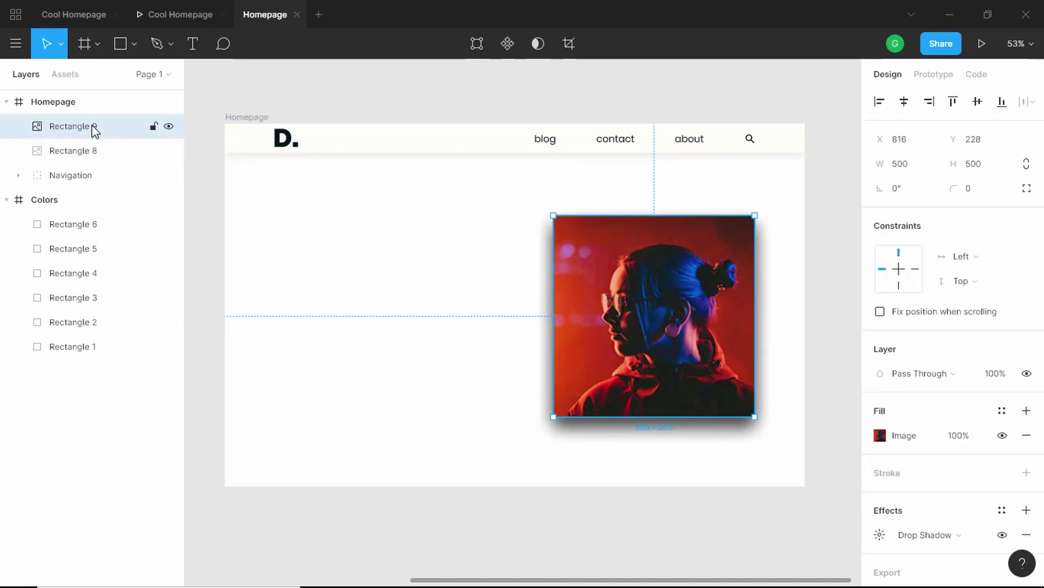
Rotate Rectangle 8, the lower copy of the portrait, by about 5.47° so it tilts behind the upper photo.
{"action": "left_click", "coordinate": [92, 154]}
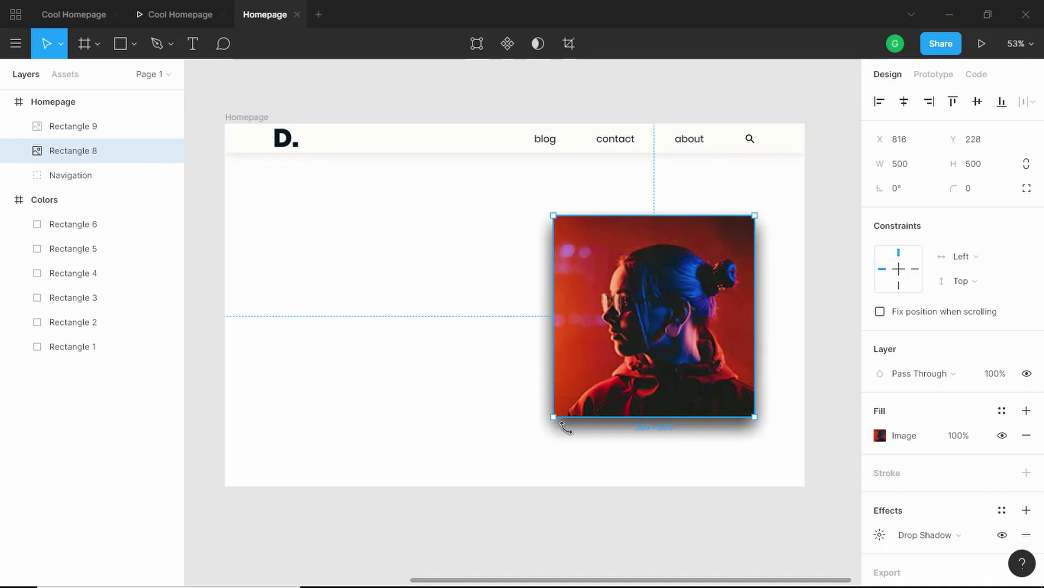
{"action": "left_click_drag", "start_coordinate": [566, 428], "coordinate": [577, 435]}
{"action": "key", "text": "Return"}
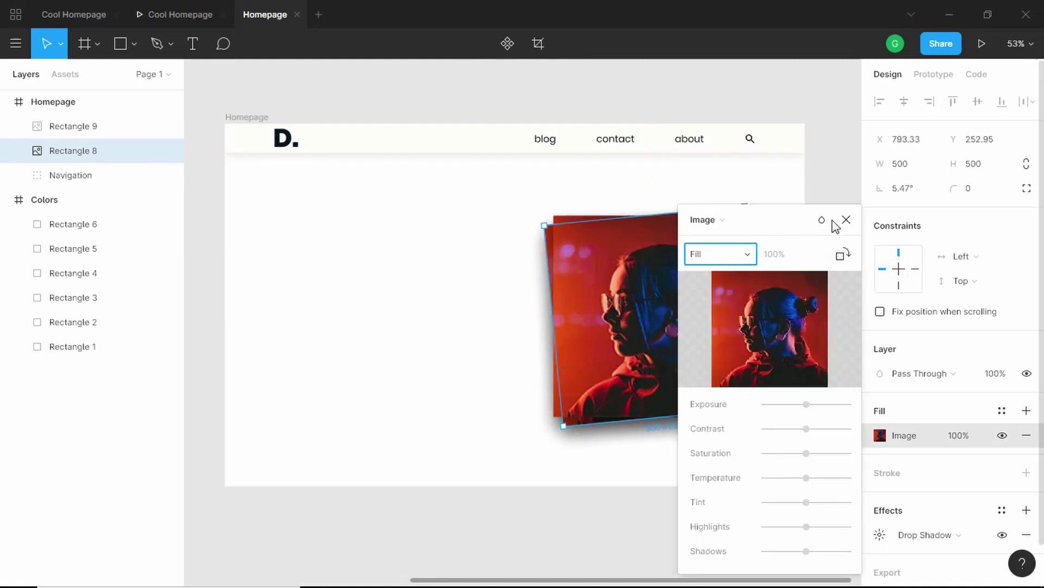
{"action": "left_click", "coordinate": [847, 219]}
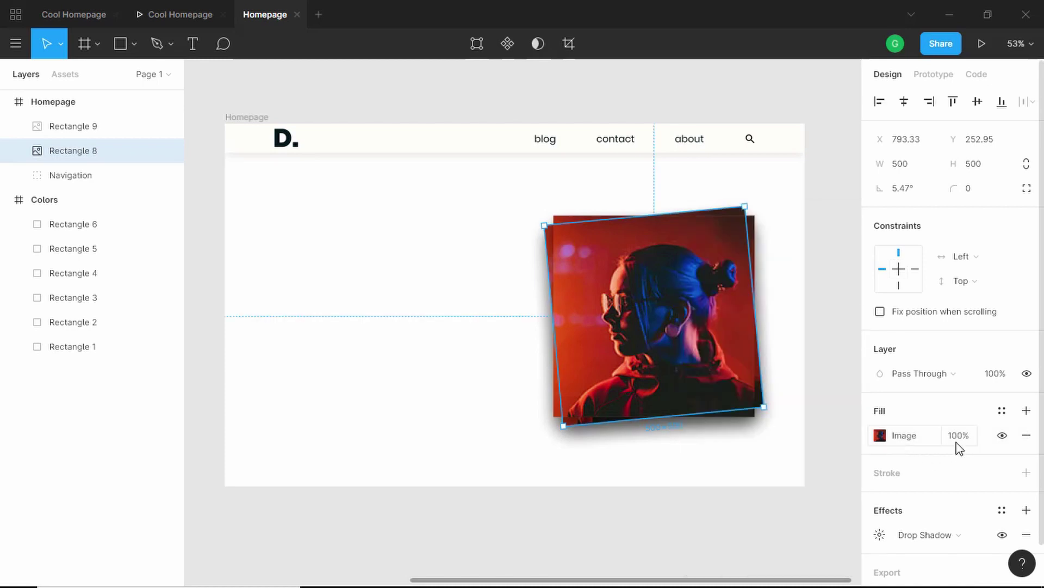
Replace Rectangle 8's image fill with the light teal 44A1A0 sampled from the Colors frame.
{"action": "left_click", "coordinate": [1027, 435]}
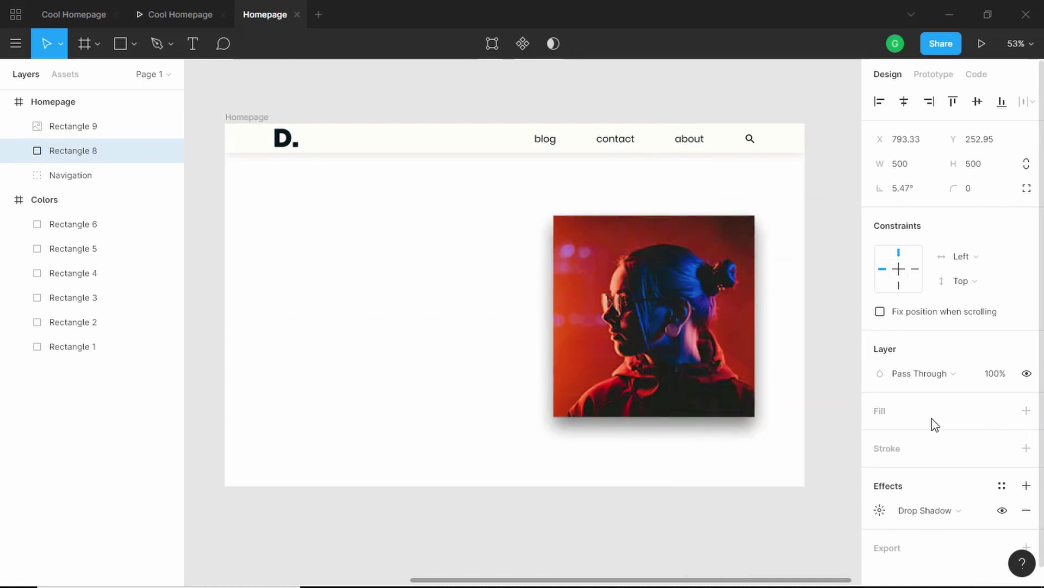
{"action": "left_click", "coordinate": [1026, 411]}
{"action": "left_click", "coordinate": [880, 436]}
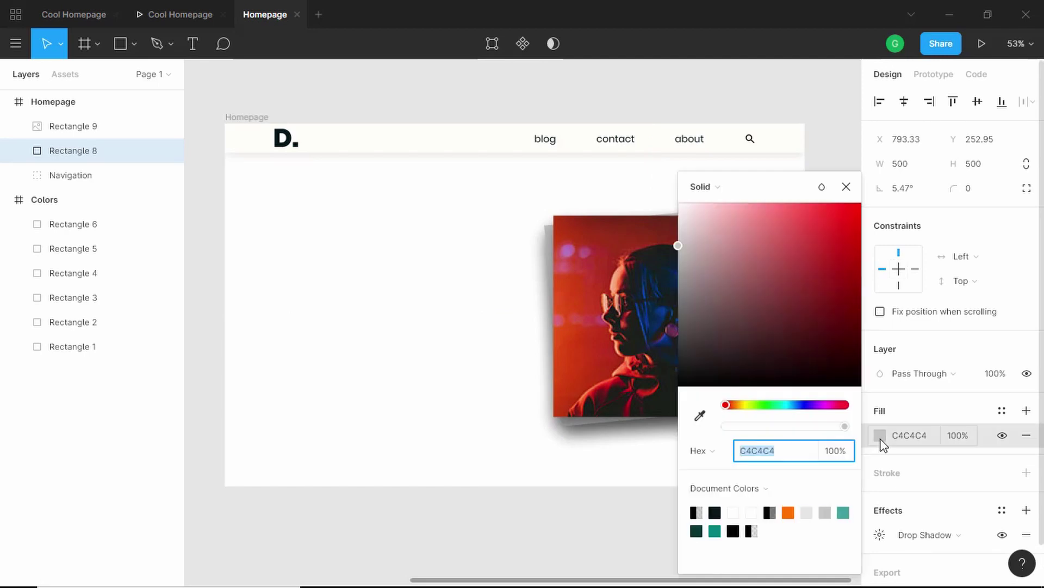
{"action": "scroll", "coordinate": [484, 385], "scroll_direction": "left", "scroll_amount": 8}
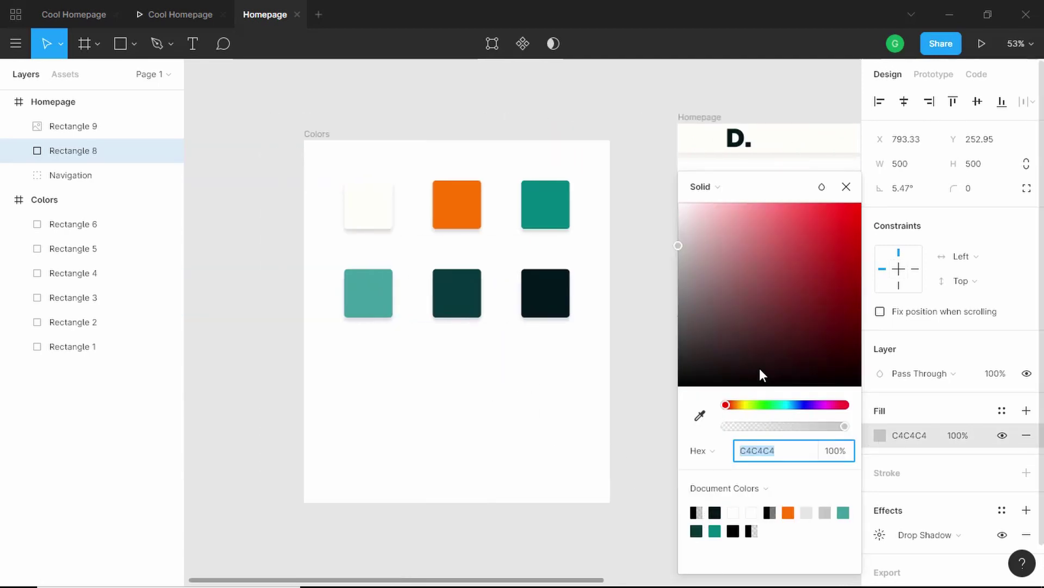
{"action": "left_click", "coordinate": [700, 416]}
{"action": "left_click", "coordinate": [383, 295]}
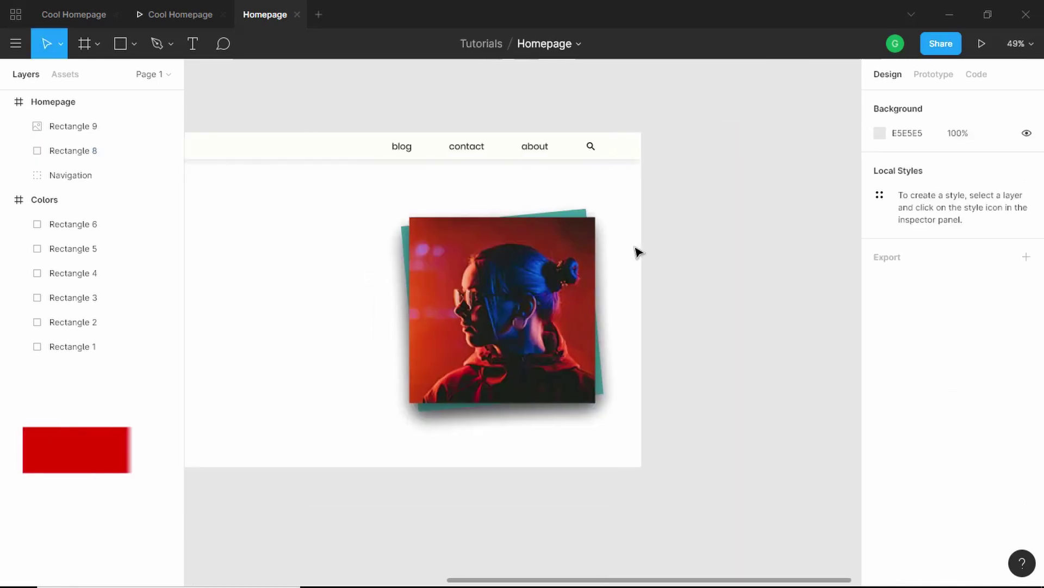
{"action": "scroll", "coordinate": [639, 252], "scroll_direction": "left", "scroll_amount": 6}
{"action": "scroll", "coordinate": [639, 252], "scroll_direction": "right", "scroll_amount": 4}
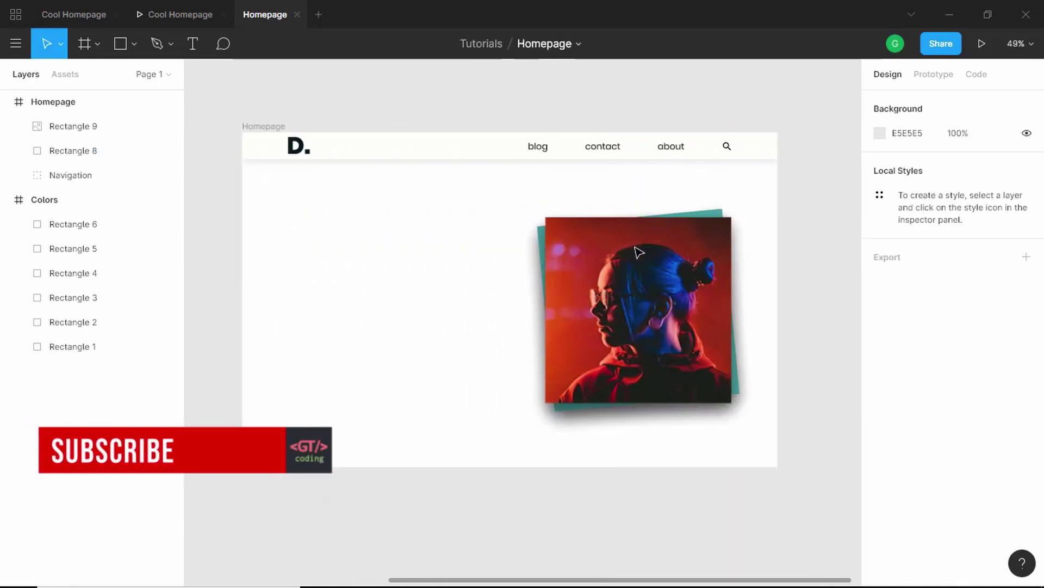
Rename the front portrait layer, Rectangle 9, as "Photo".
{"action": "left_click", "coordinate": [191, 14]}
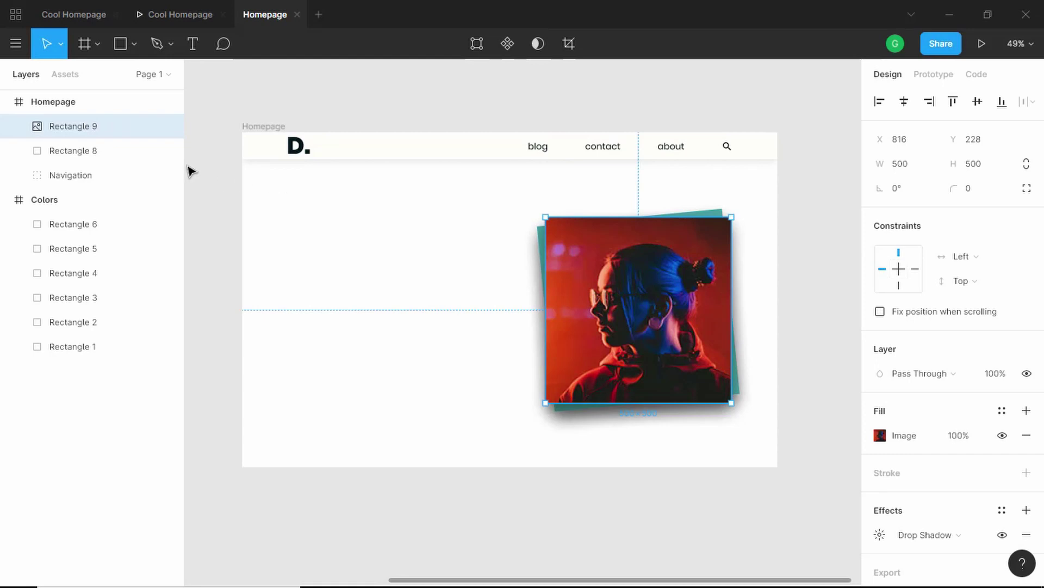
{"action": "double_click", "coordinate": [95, 130]}
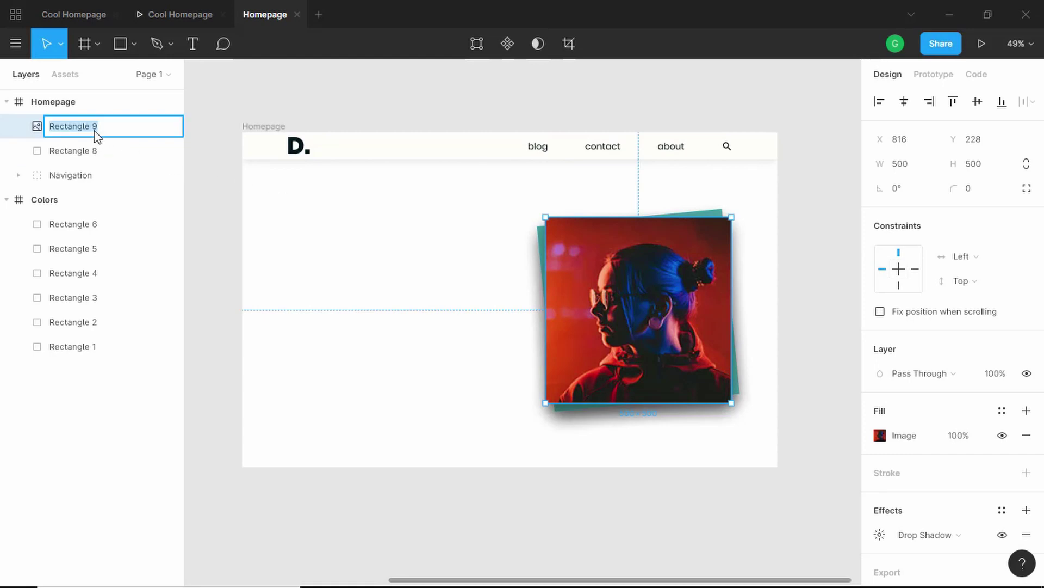
{"action": "type", "text": "Photo"}
{"action": "key", "text": "Return"}
Rename the tilted teal layer, Rectangle 8, as "Photo BG".
{"action": "left_click", "coordinate": [89, 150]}
{"action": "double_click", "coordinate": [93, 152]}
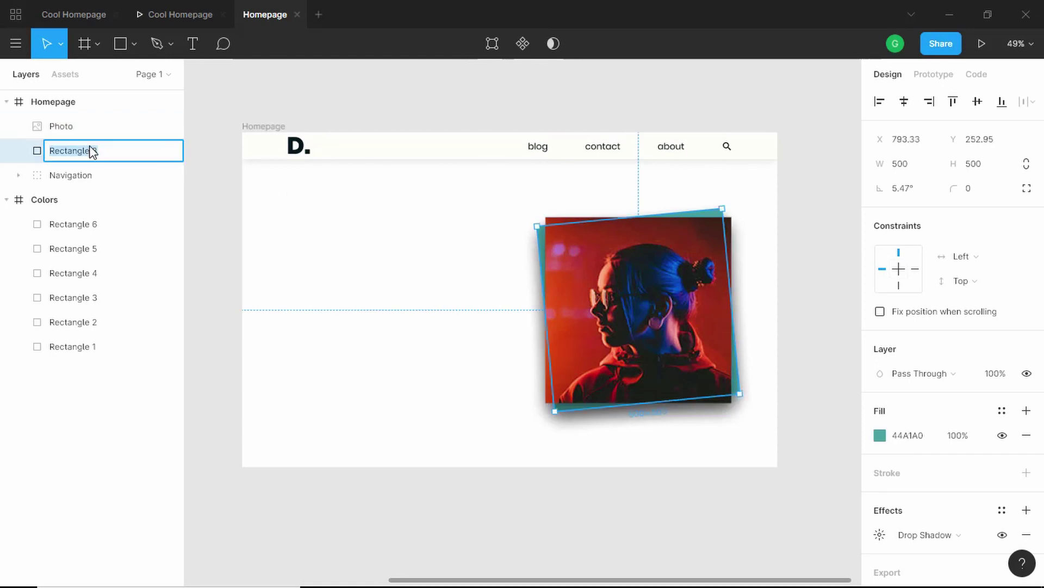
{"action": "type", "text": "Photo BG"}
{"action": "key", "text": "Return"}
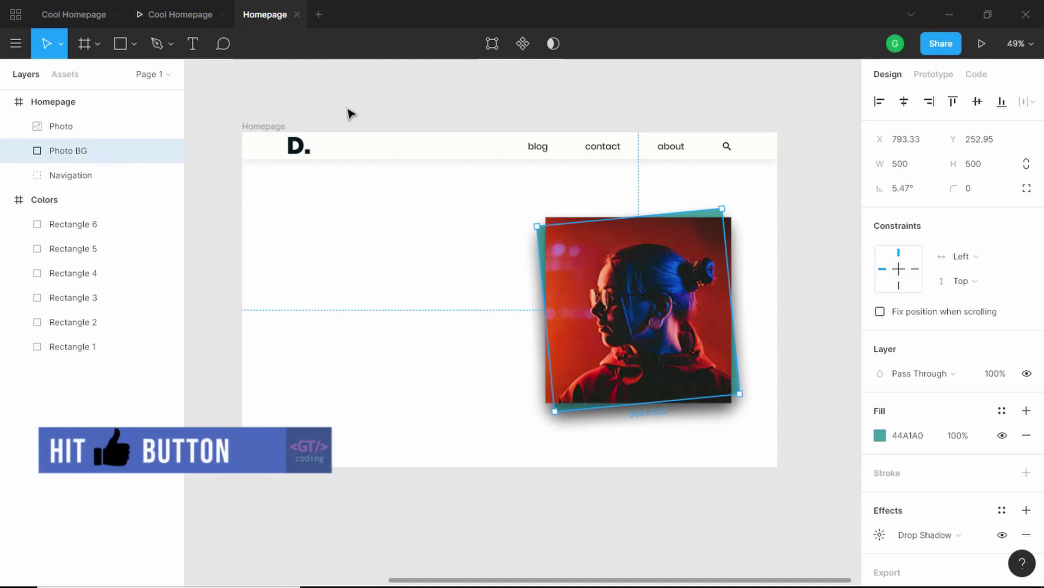
{"action": "left_click", "coordinate": [401, 89]}
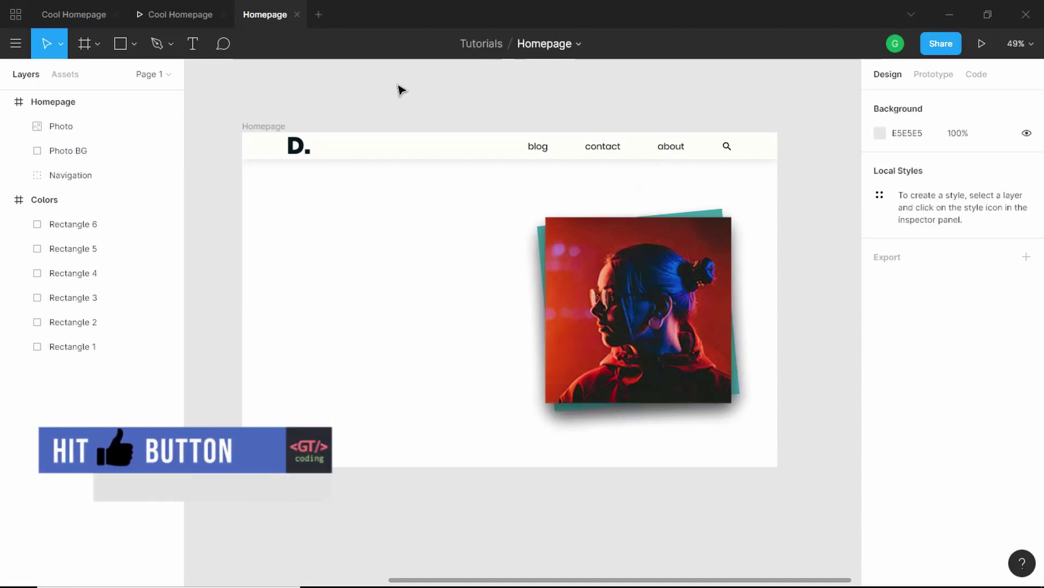
Add a heading in the empty area beside the portrait reading "Hi, I'm" followed by the portfolio owner's first name.
{"action": "left_click", "coordinate": [192, 52]}
{"action": "left_click", "coordinate": [291, 204]}
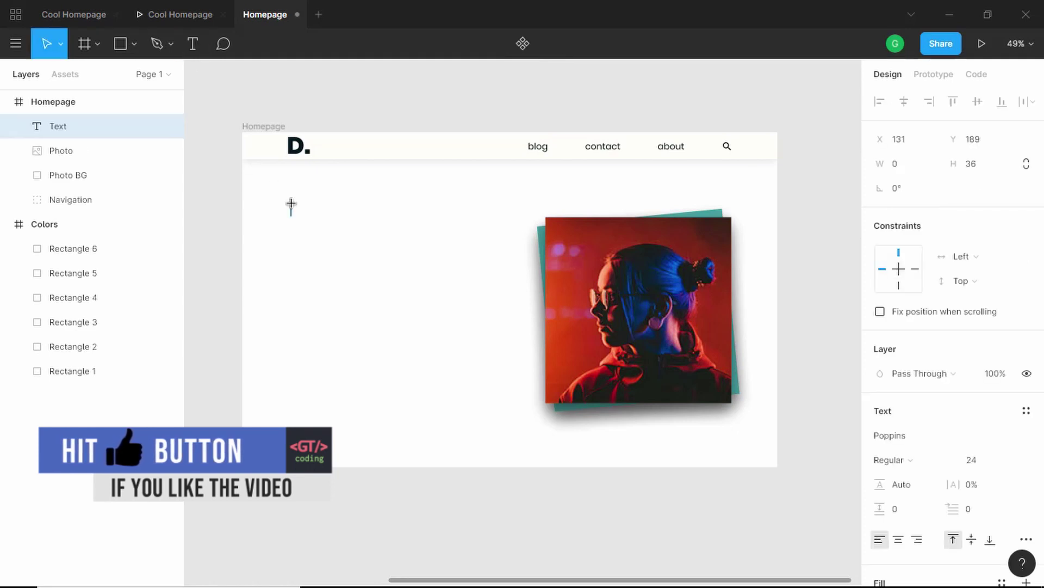
{"action": "type", "text": "Hi,"}
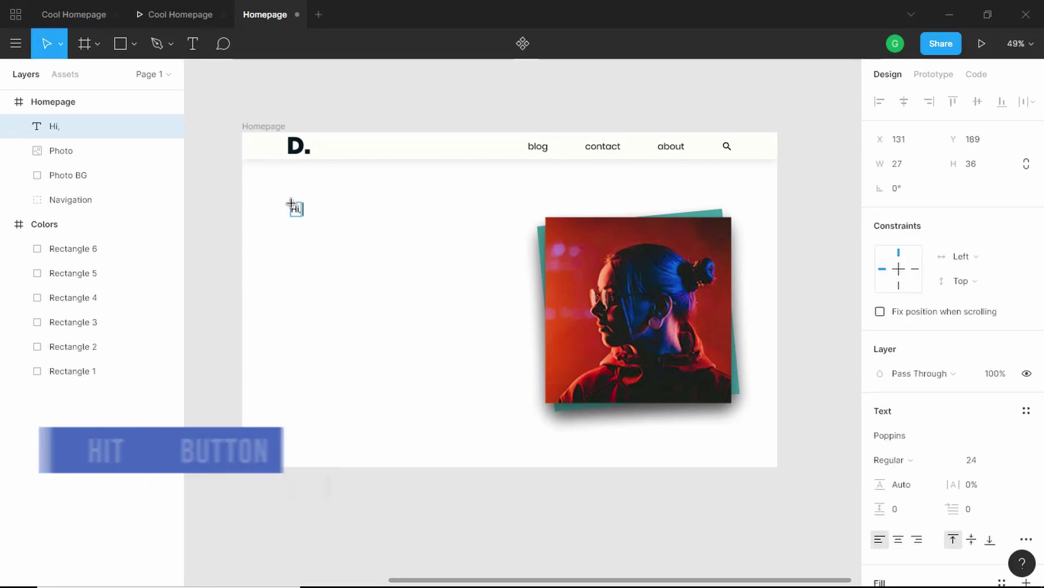
{"action": "type", "text": " I'm dar"}
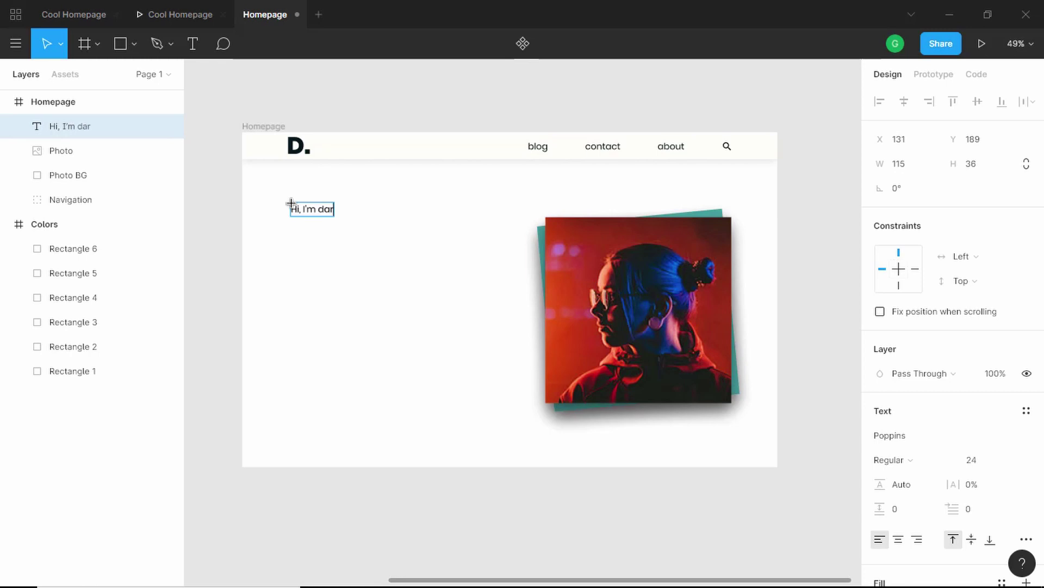
{"action": "key", "text": "BackSpace"}
{"action": "key", "text": "BackSpace"}
{"action": "key", "text": "BackSpace"}
{"action": "type", "text": "Darlene"}
{"action": "key", "text": "Escape"}
Make the greeting heading Bold at size 64 and place it at X 120, Y 228.
{"action": "scroll", "coordinate": [951, 345], "scroll_direction": "down", "scroll_amount": 3}
{"action": "left_click", "coordinate": [924, 277]}
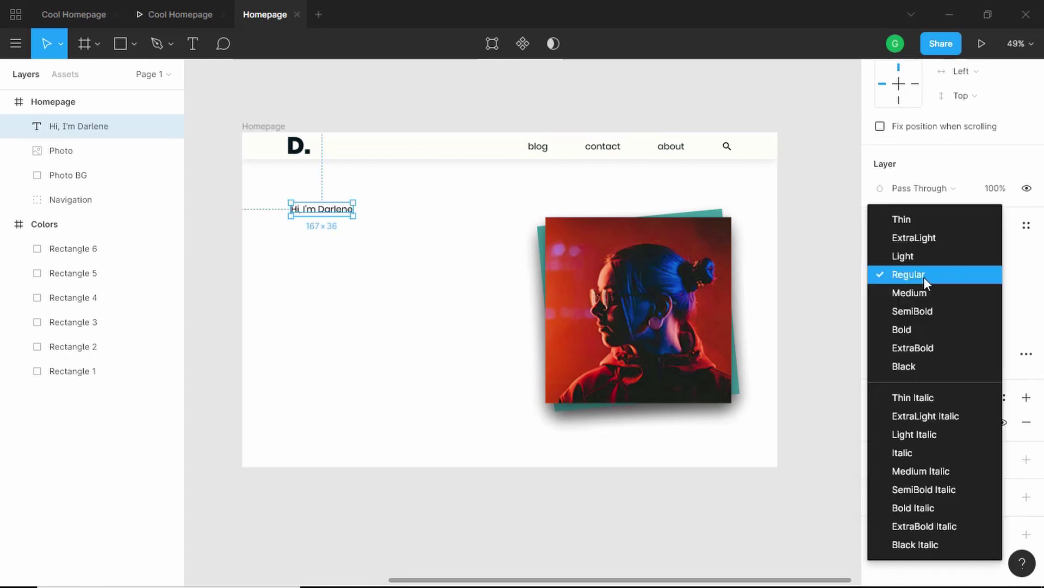
{"action": "left_click", "coordinate": [929, 329]}
{"action": "left_click", "coordinate": [982, 277]}
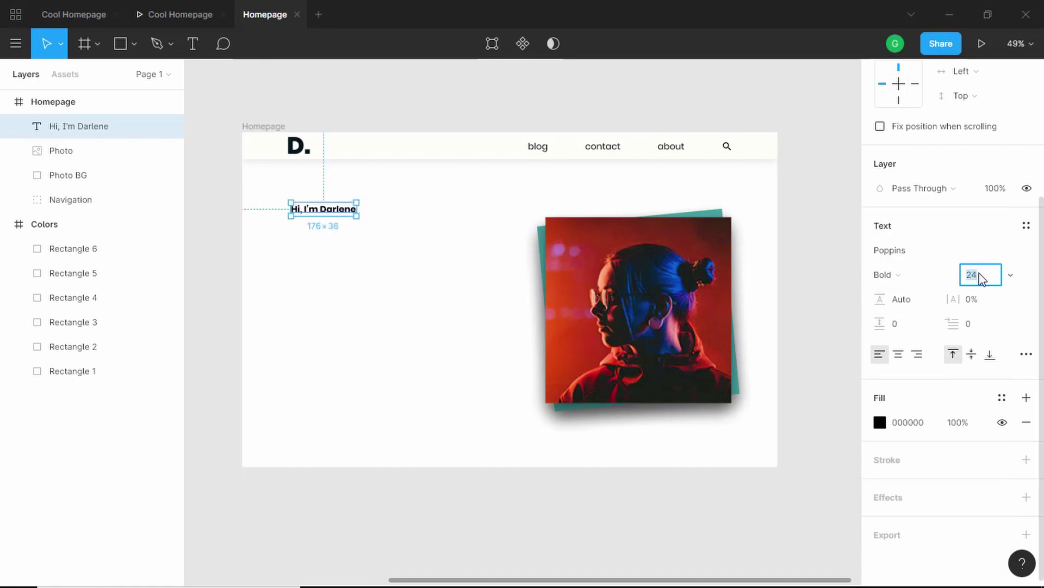
{"action": "key", "text": "Return"}
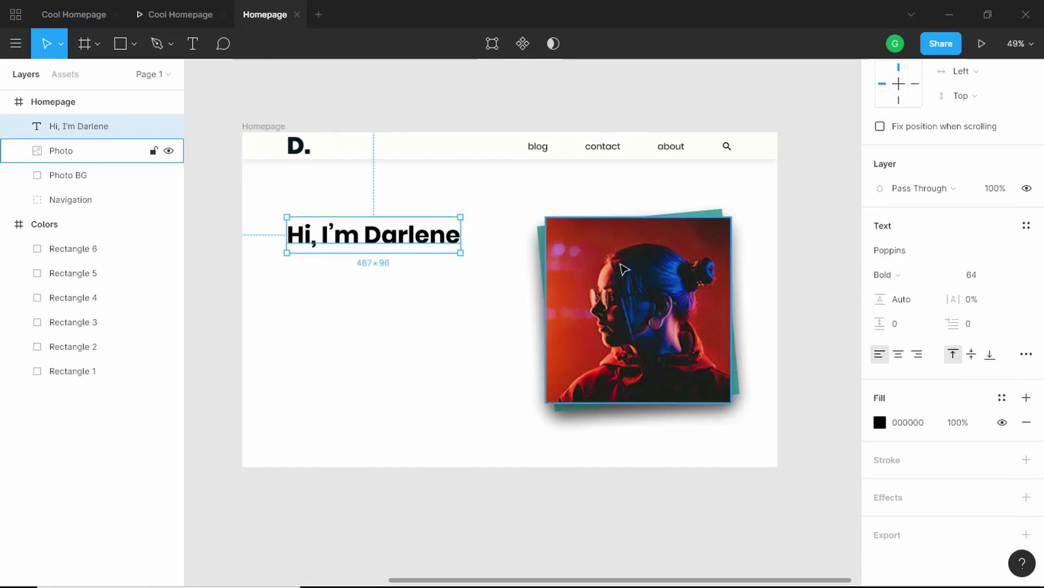
Change the greeting heading's font to Roboto.
{"action": "left_click", "coordinate": [913, 253]}
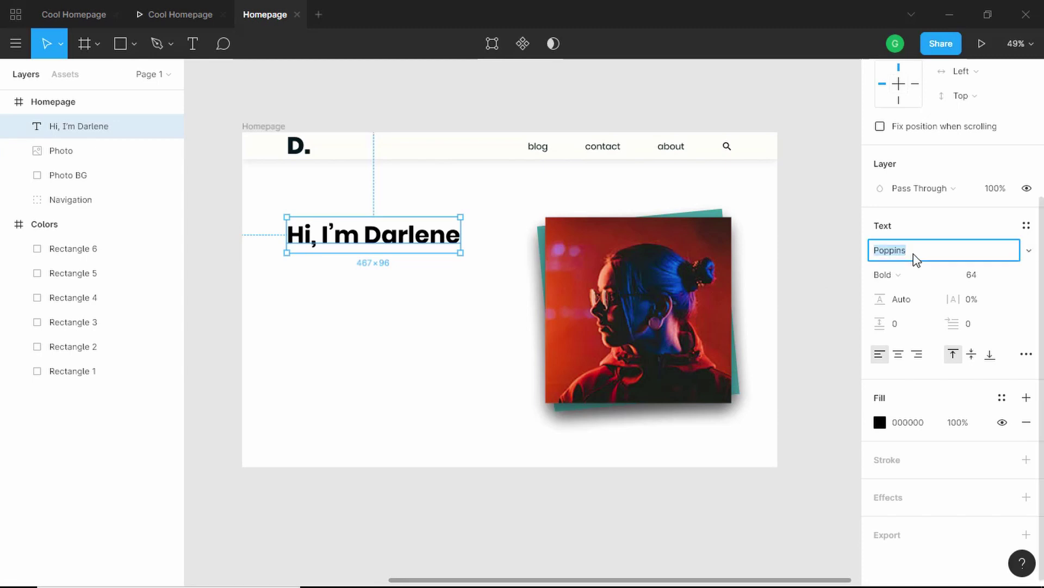
{"action": "type", "text": "roboto"}
{"action": "key", "text": "Return"}
Recolor the greeting heading with the near-black swatch sampled from the Colors frame.
{"action": "key", "text": "shift+1"}
{"action": "scroll", "coordinate": [928, 419], "scroll_direction": "down", "scroll_amount": 5}
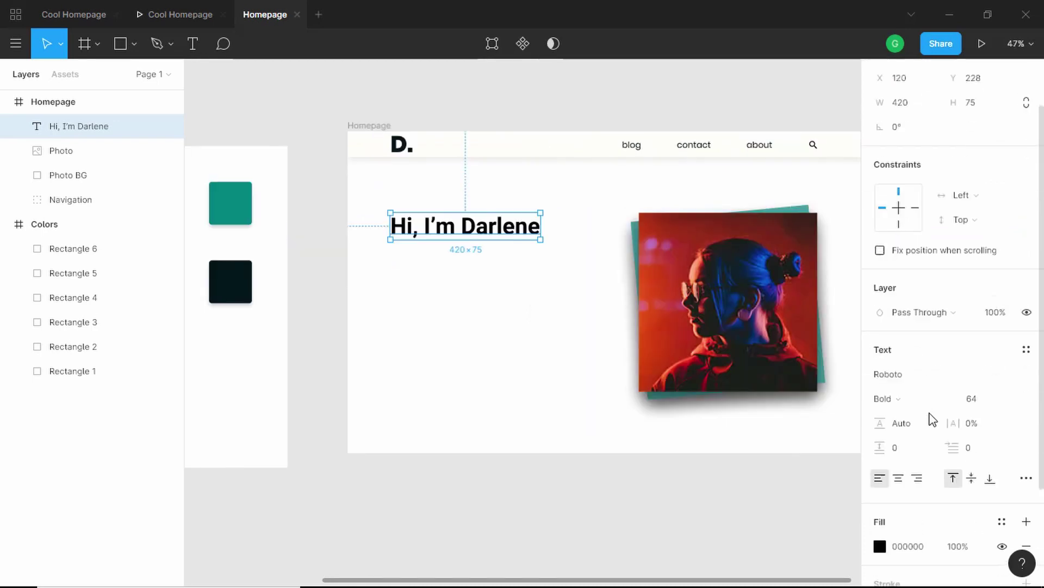
{"action": "left_click", "coordinate": [892, 418]}
{"action": "left_click", "coordinate": [878, 417]}
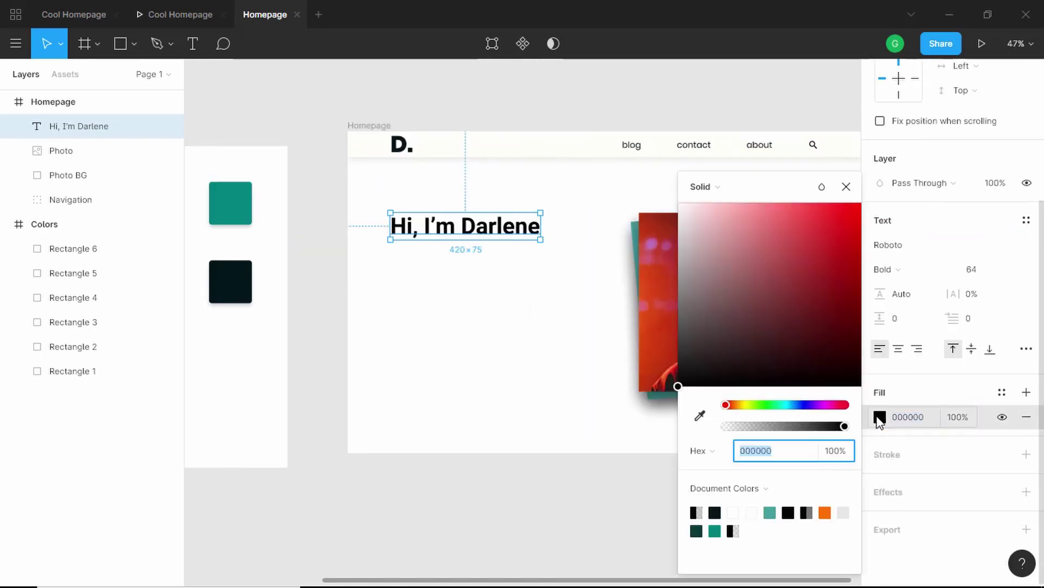
{"action": "left_click", "coordinate": [700, 415]}
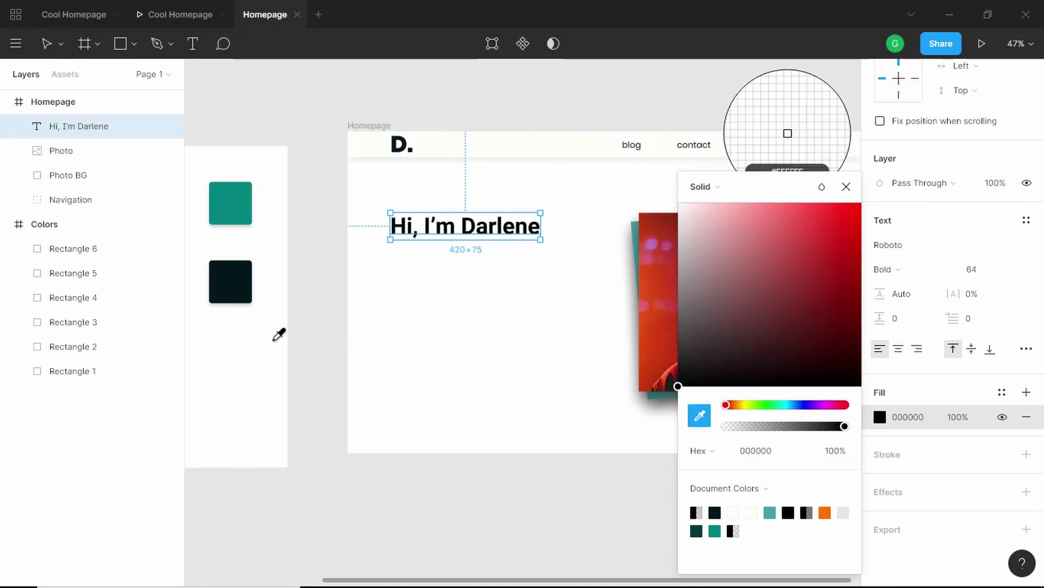
{"action": "left_click", "coordinate": [232, 278]}
{"action": "left_click", "coordinate": [564, 100]}
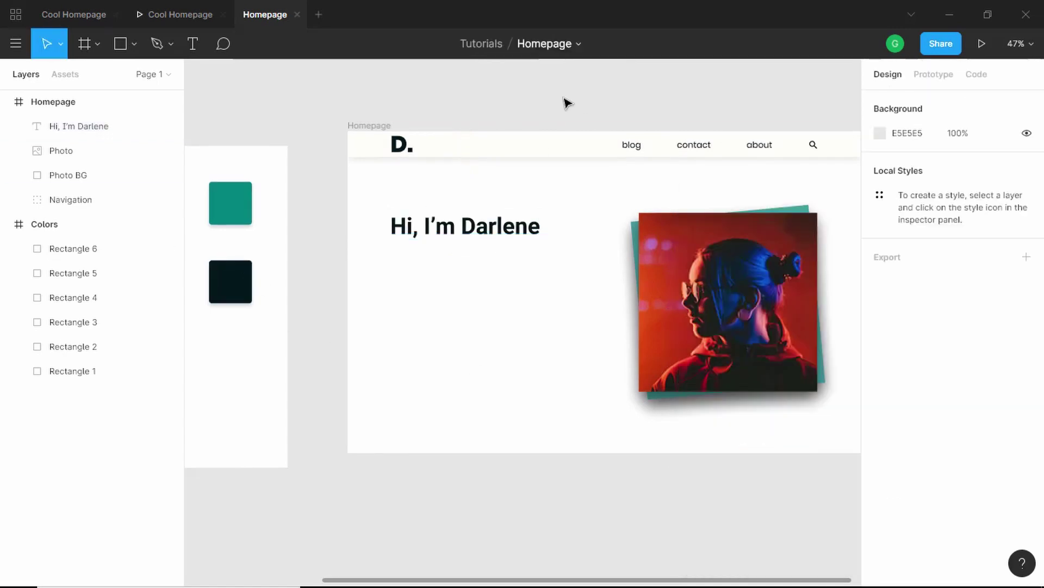
Duplicate the heading directly below itself at X 121, Y 350 and format the copy as Regular, size 24.
{"action": "left_click", "coordinate": [461, 228]}
{"action": "left_click_drag", "start_coordinate": [467, 229], "coordinate": [469, 272]}
{"action": "double_click", "coordinate": [469, 272]}
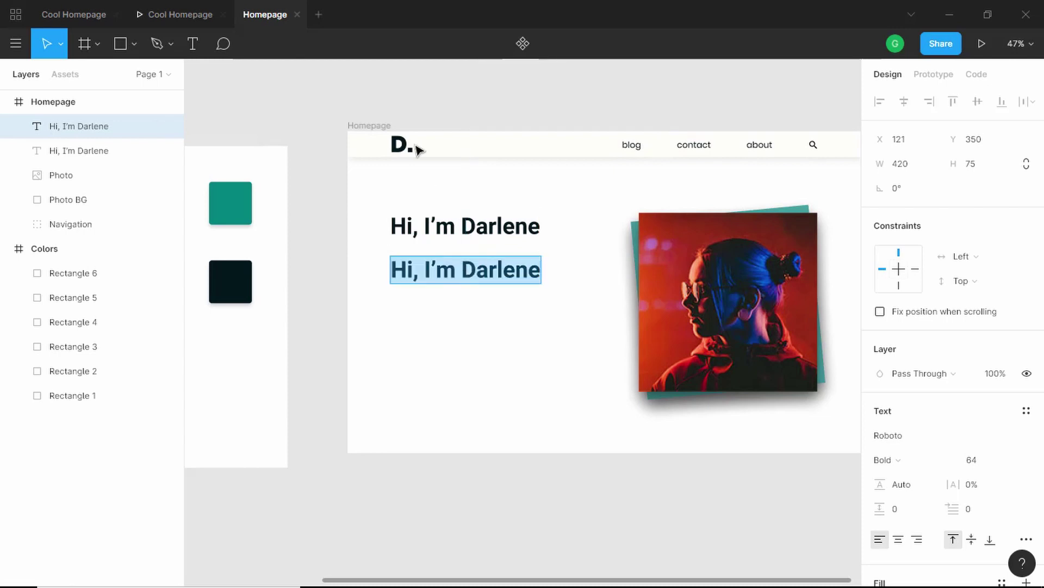
{"action": "left_click", "coordinate": [979, 460]}
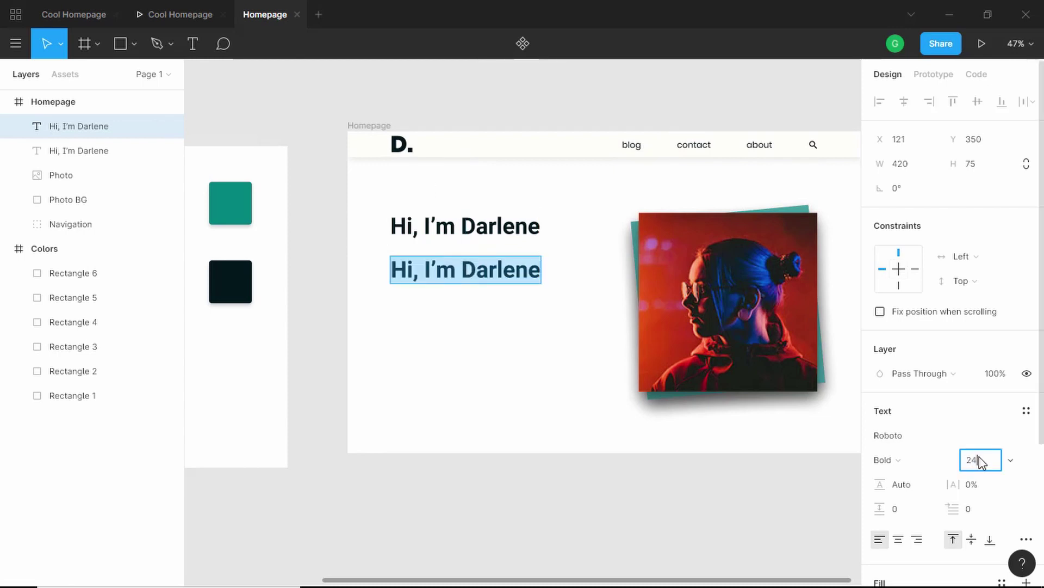
{"action": "type", "text": "24"}
{"action": "key", "text": "Return"}
{"action": "left_click", "coordinate": [907, 460]}
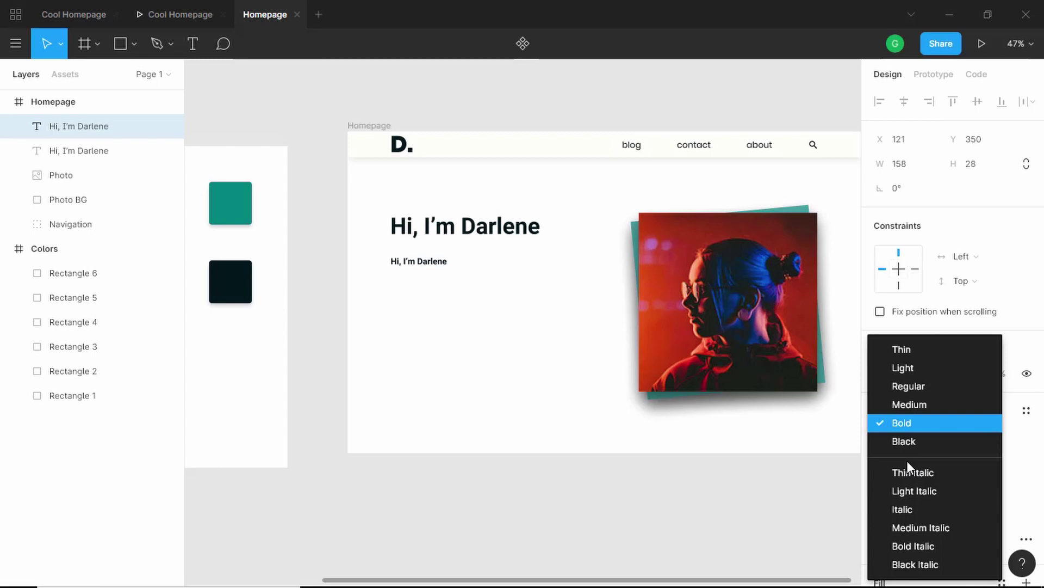
{"action": "left_click", "coordinate": [914, 385]}
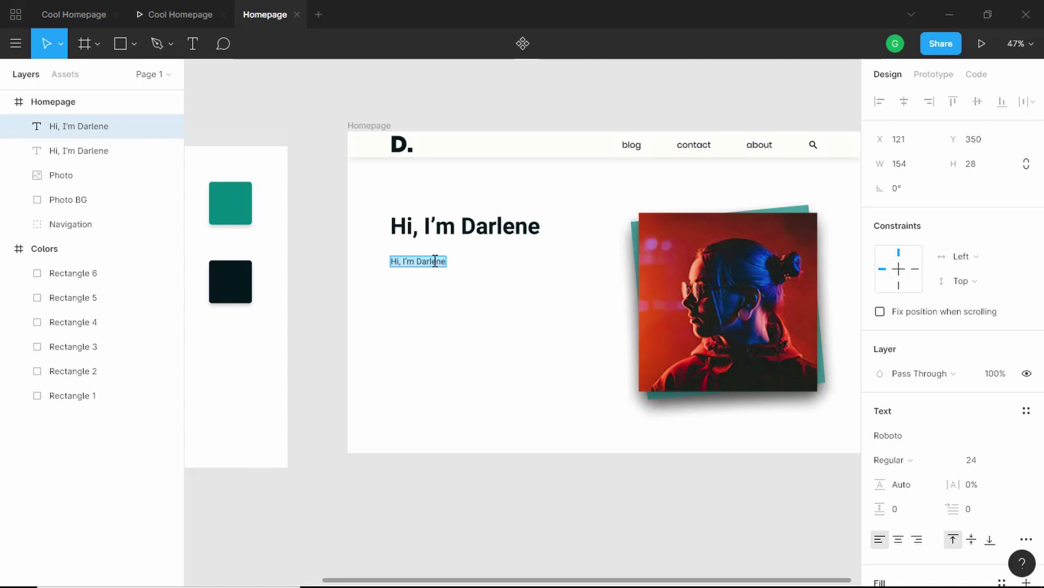
Replace the copied text with "I design beautiful websites & mobile apps that modern trends demand".
{"action": "type", "text": "I design beautify"}
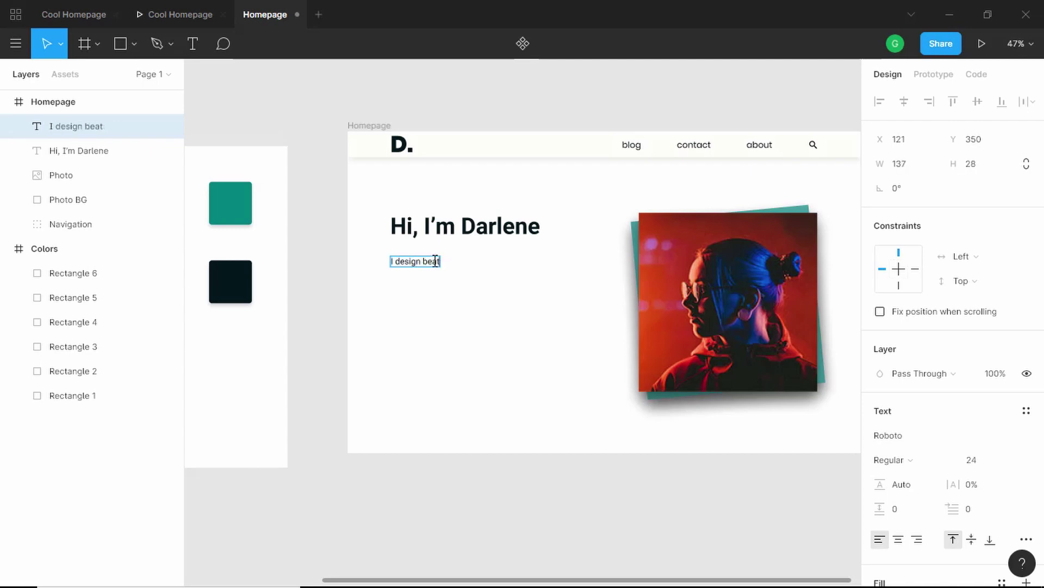
{"action": "type", "text": " websites &"}
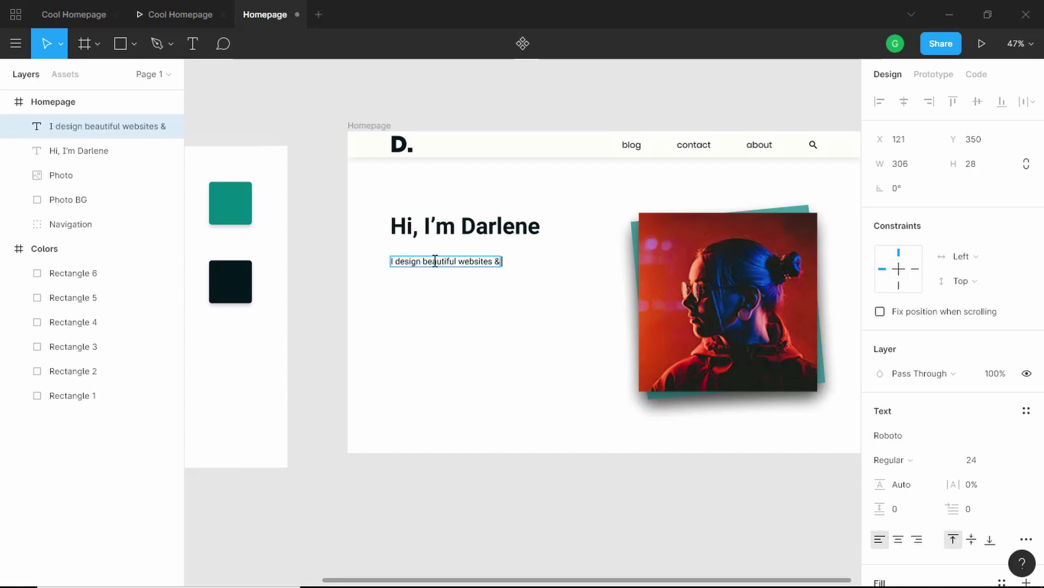
{"action": "type", "text": " mobile apps that modern trends demand"}
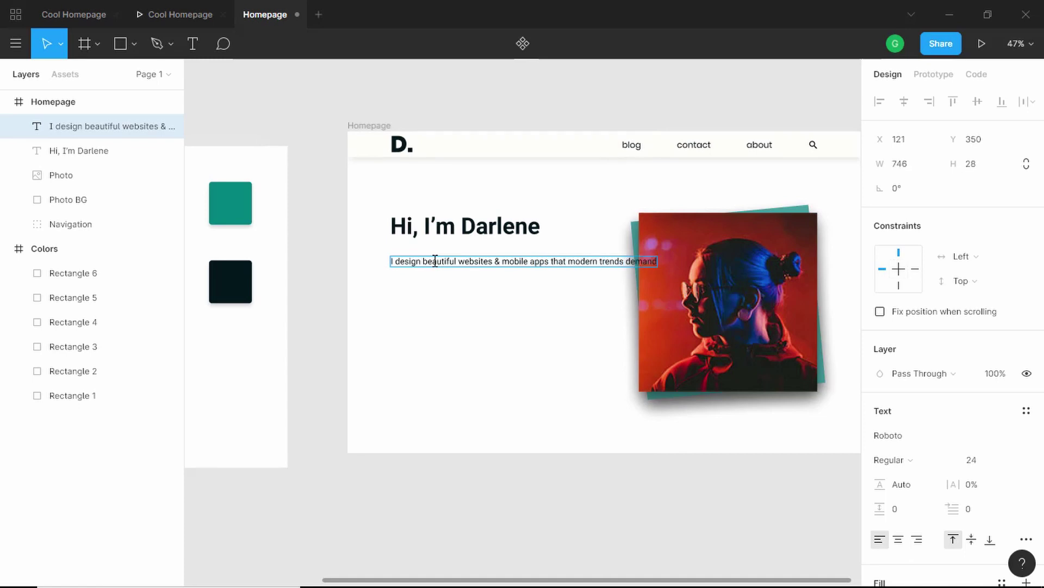
{"action": "key", "text": "Escape"}
Narrow the tagline's text box to 418 wide so it wraps, and set its line height to 42.
{"action": "left_click_drag", "start_coordinate": [660, 261], "coordinate": [540, 258]}
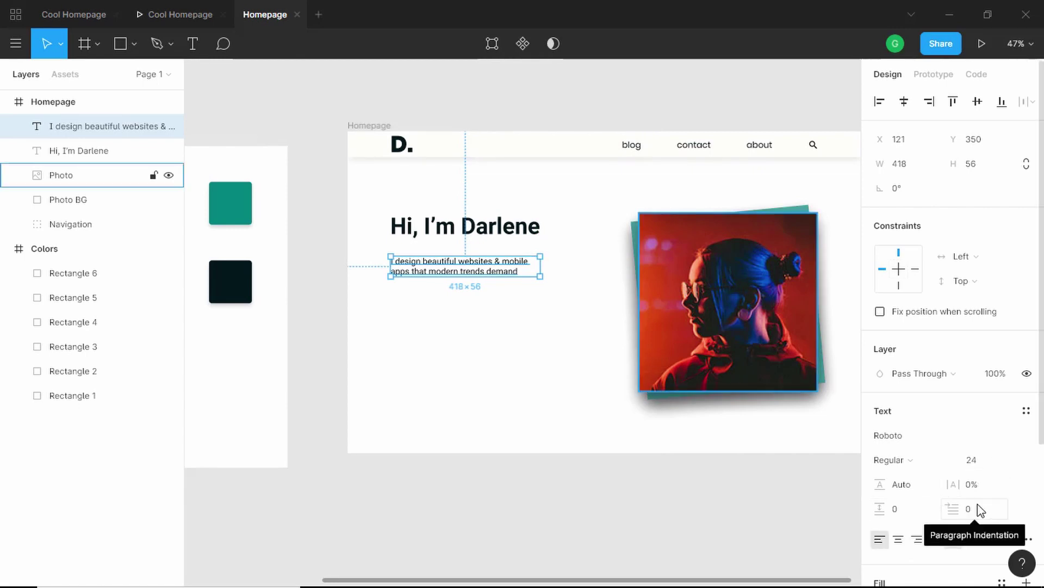
{"action": "left_click", "coordinate": [919, 488]}
{"action": "type", "text": "42"}
{"action": "key", "text": "Return"}
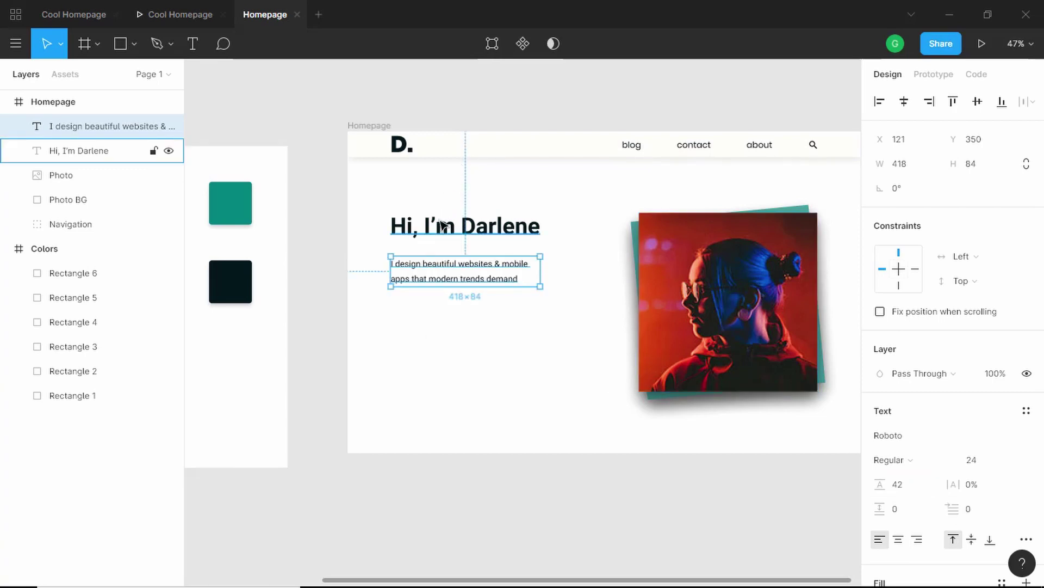
Change the greeting heading's font weight to Black.
{"action": "scroll", "coordinate": [442, 225], "scroll_direction": "up", "scroll_amount": 3}
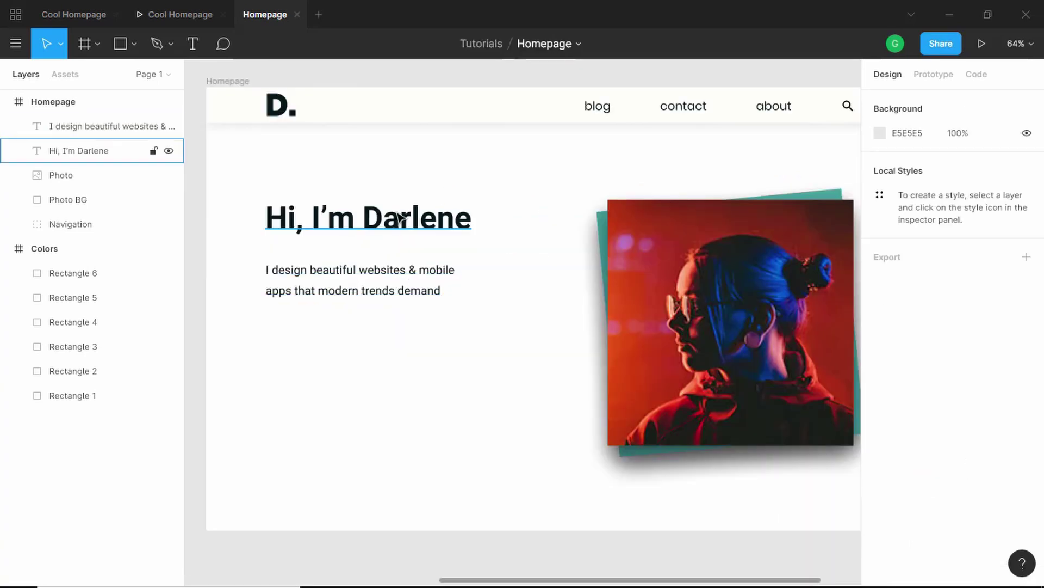
{"action": "left_click", "coordinate": [79, 150]}
{"action": "left_click", "coordinate": [923, 462]}
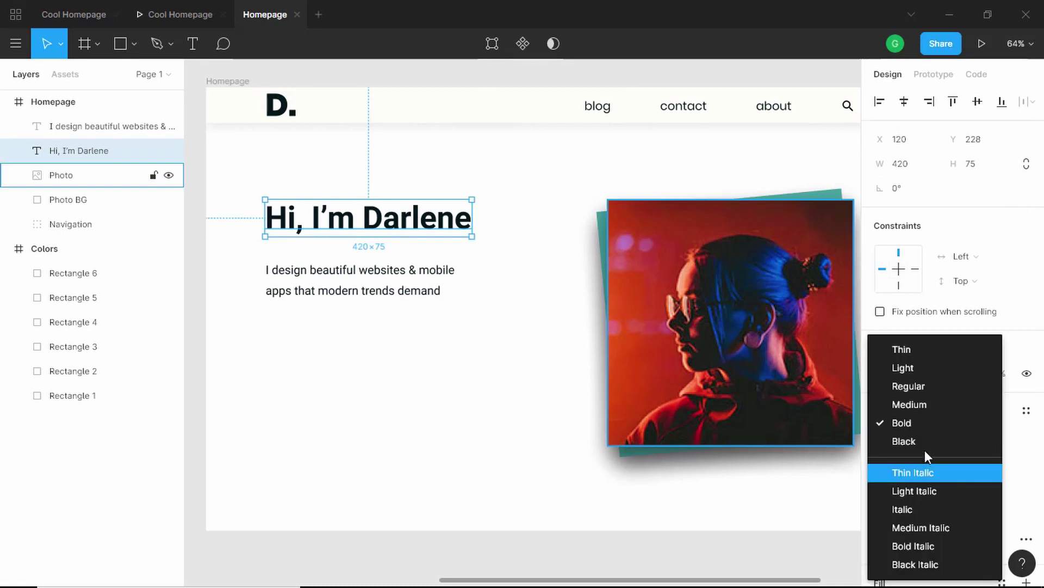
{"action": "left_click", "coordinate": [928, 441]}
{"action": "left_click", "coordinate": [536, 361]}
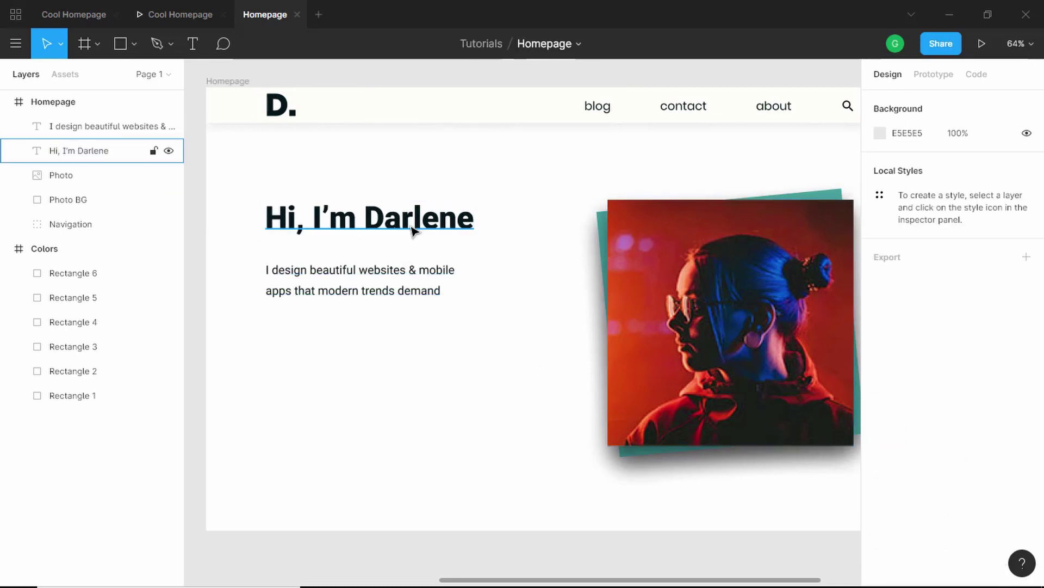
Move the tagline up closer to the heading, to about Y 330.
{"action": "left_click", "coordinate": [400, 281]}
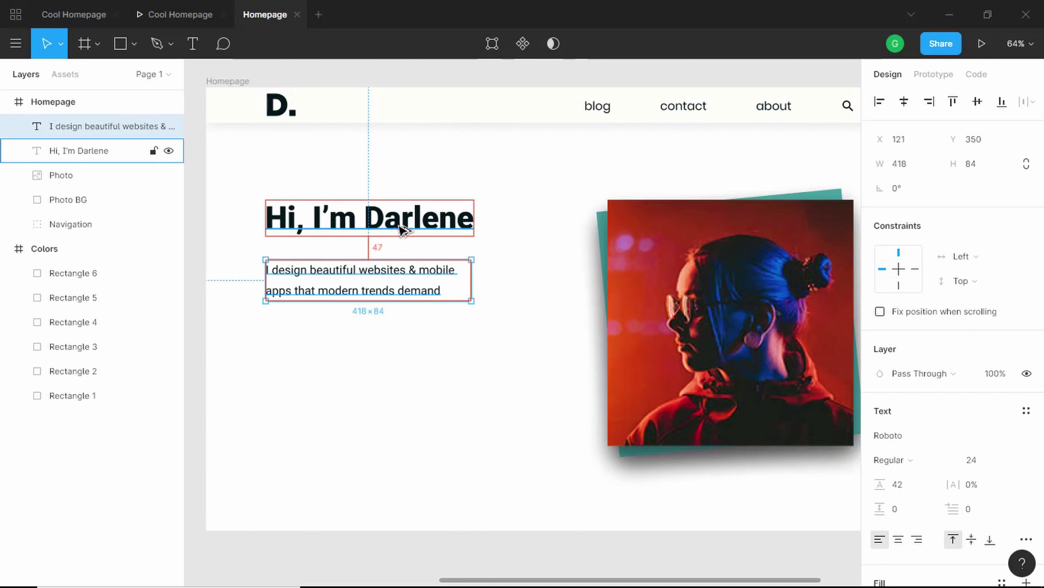
{"action": "key", "text": "shift+Up"}
{"action": "key", "text": "shift+Up"}
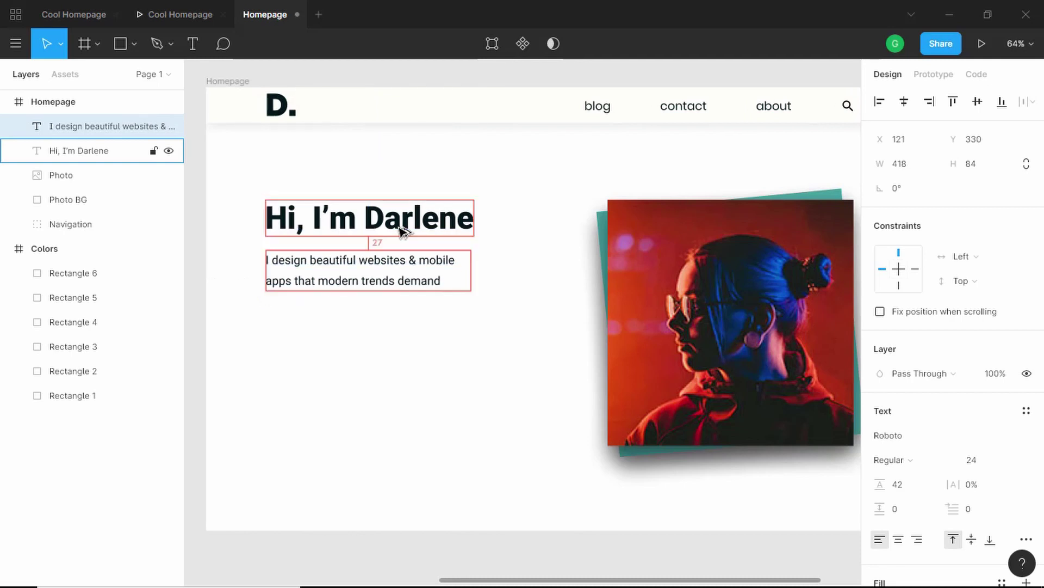
{"action": "key", "text": "Escape"}
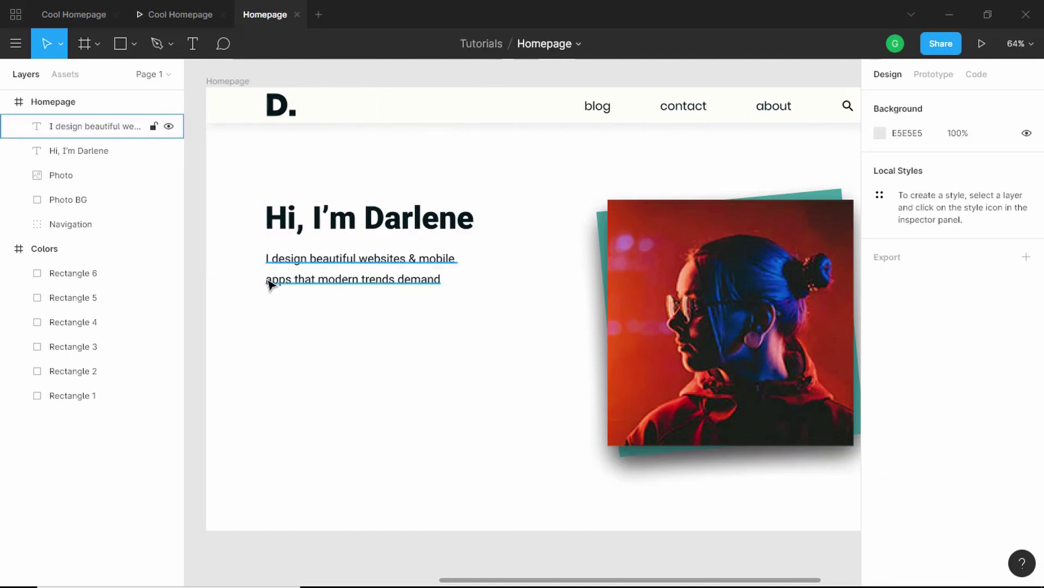
Add a 196 by 60 rectangle below the tagline for a button, placed at X 121, Y 468.
{"action": "left_click", "coordinate": [120, 44]}
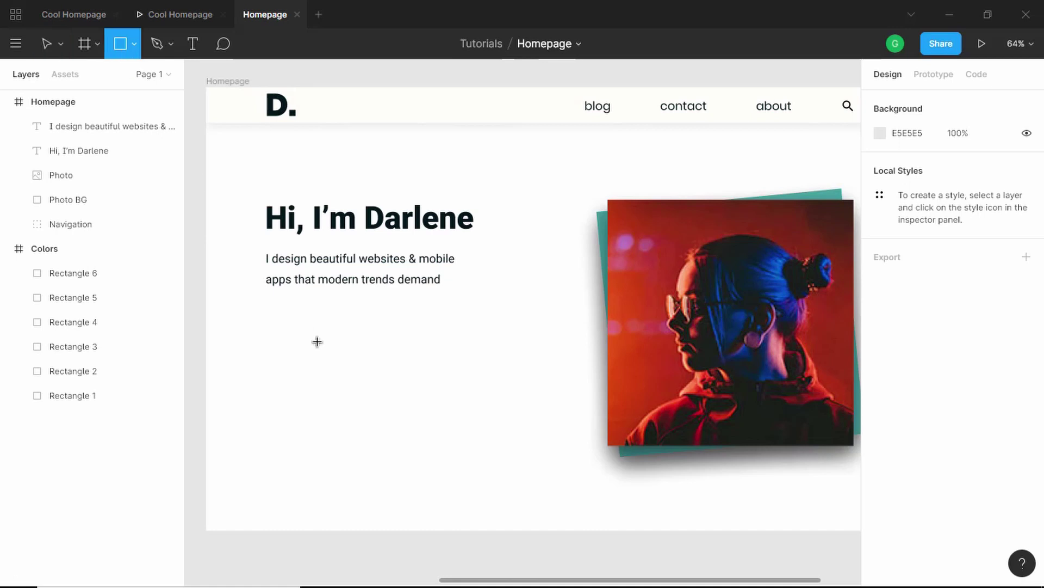
{"action": "left_click", "coordinate": [286, 344]}
{"action": "left_click", "coordinate": [914, 168]}
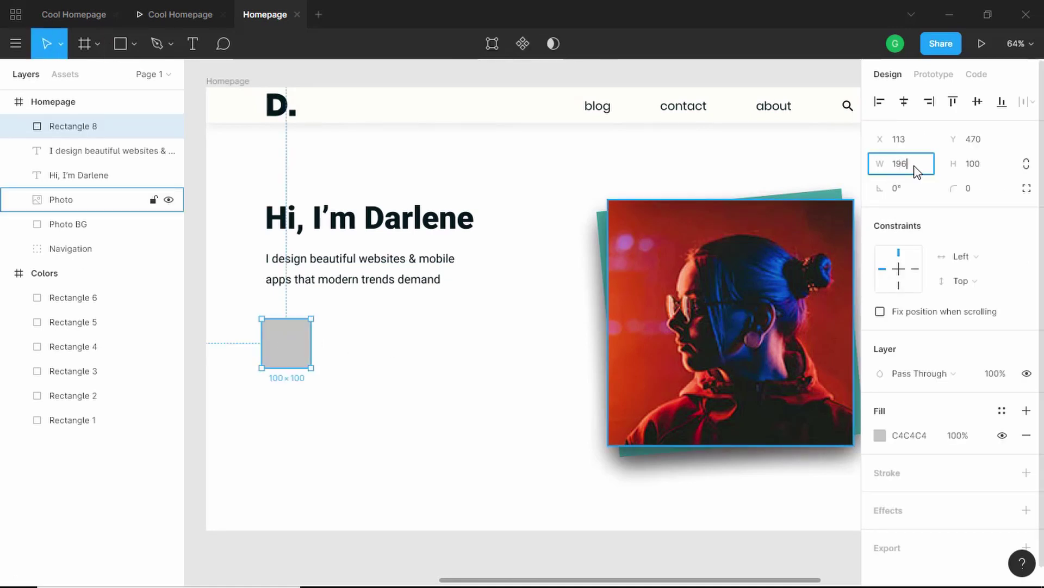
{"action": "key", "text": "Tab"}
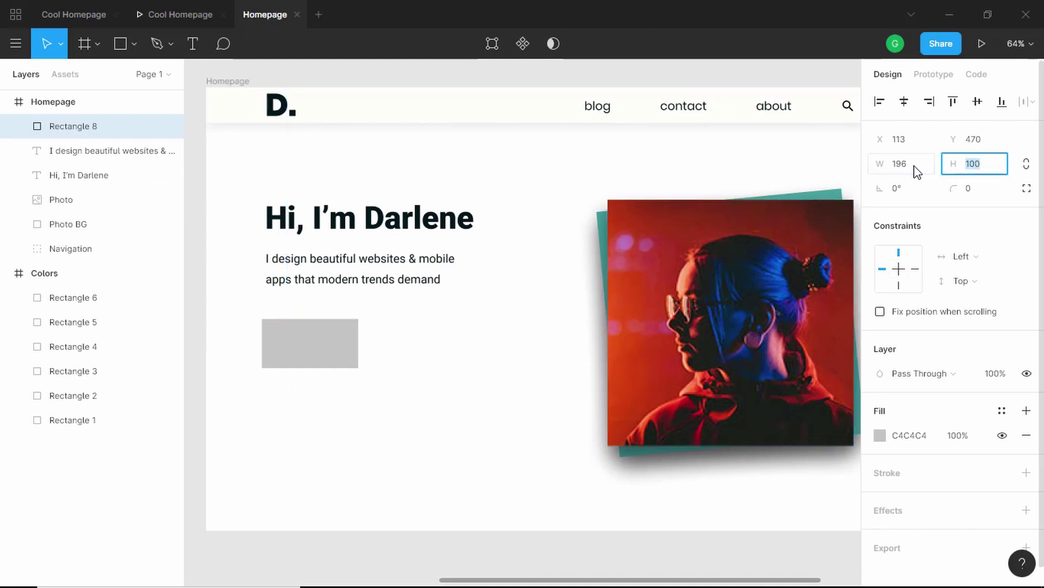
{"action": "type", "text": "60"}
{"action": "key", "text": "Return"}
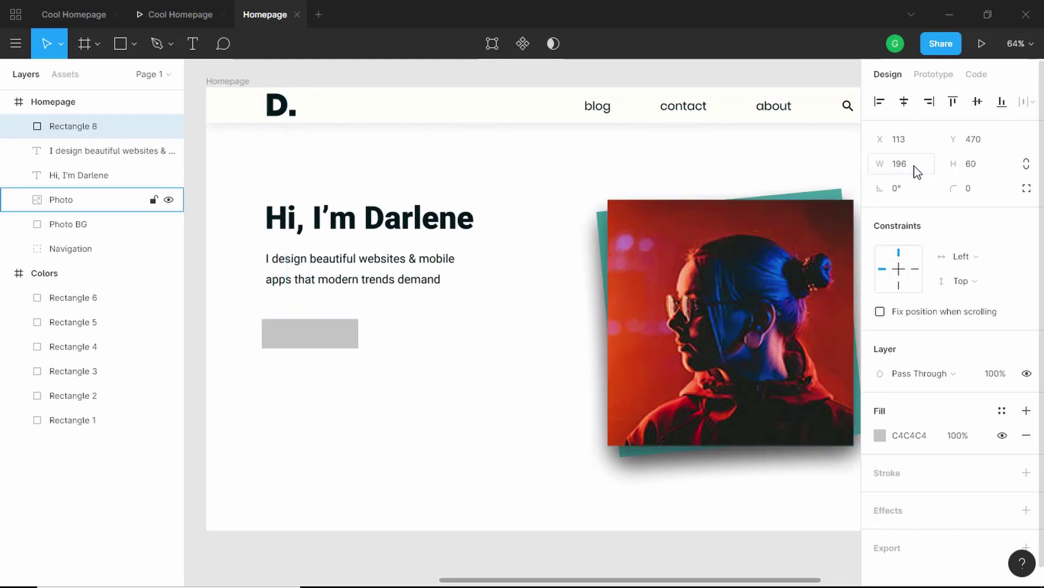
Fill the button rectangle with teal 01847F sampled from the Colors frame's swatch.
{"action": "left_click", "coordinate": [880, 435]}
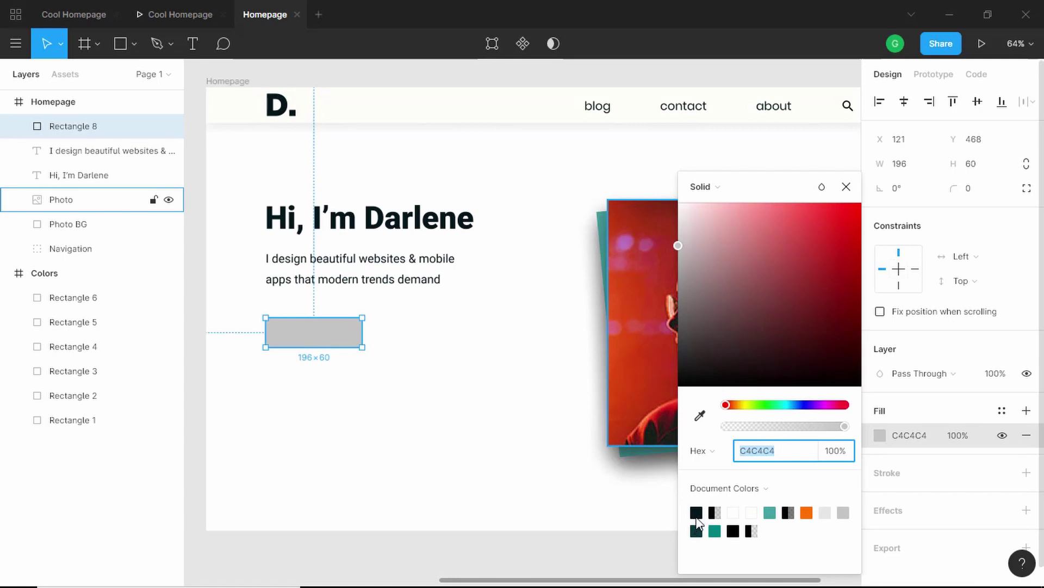
{"action": "left_click", "coordinate": [700, 415]}
{"action": "scroll", "coordinate": [426, 416], "scroll_direction": "left", "scroll_amount": 10}
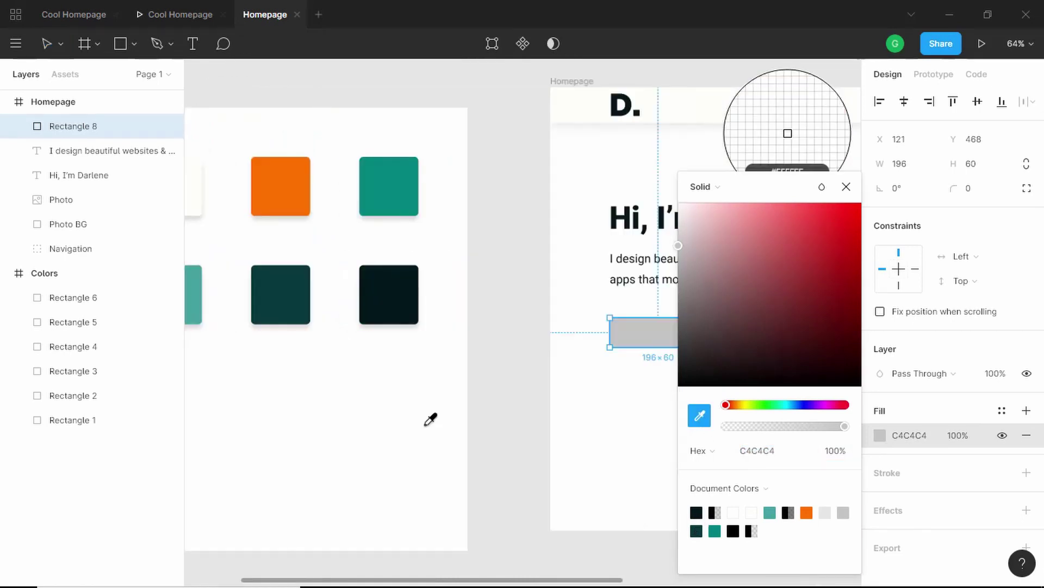
{"action": "left_click", "coordinate": [391, 177]}
{"action": "scroll", "coordinate": [443, 296], "scroll_direction": "right", "scroll_amount": 10}
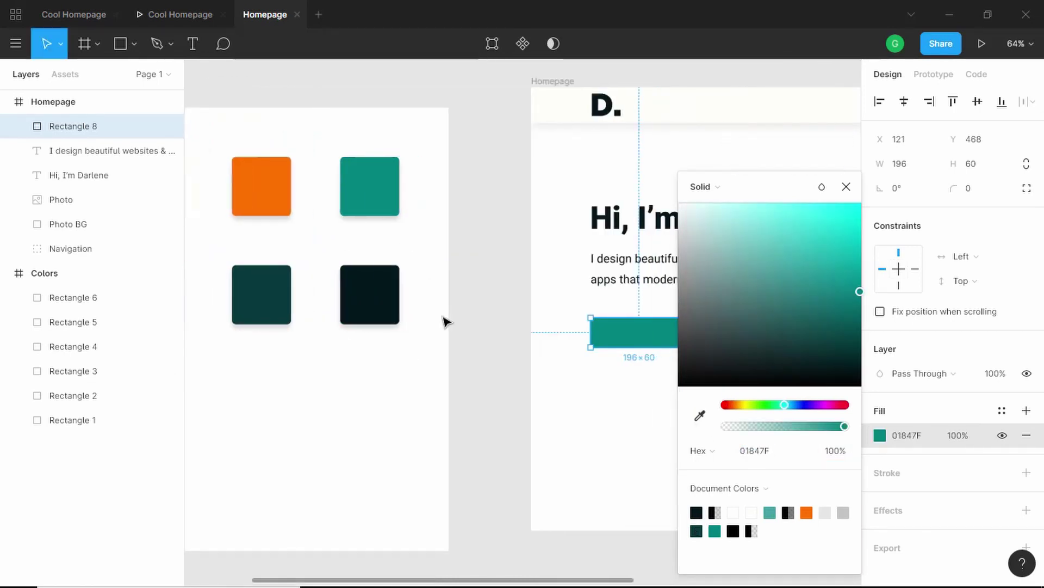
{"action": "key", "text": "Escape"}
Add the text "Contact Me" on the teal button and centre it horizontally and vertically within the rectangle.
{"action": "key", "text": "t"}
{"action": "scroll", "coordinate": [272, 271], "scroll_direction": "up", "scroll_amount": 5}
{"action": "key", "text": "Escape"}
{"action": "key", "text": "Escape"}
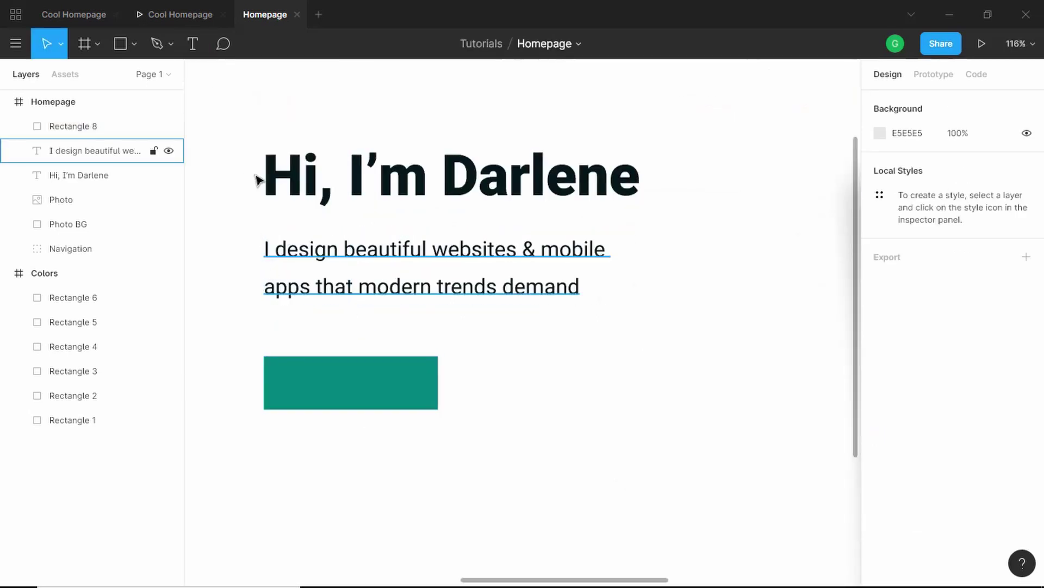
{"action": "left_click", "coordinate": [190, 52]}
{"action": "left_click", "coordinate": [299, 385]}
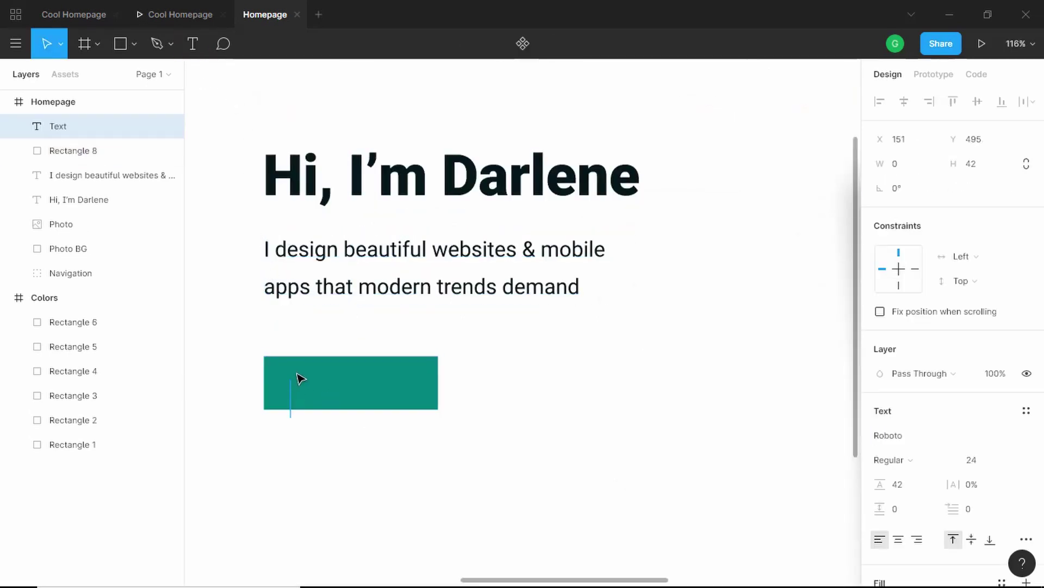
{"action": "type", "text": "Contact Me"}
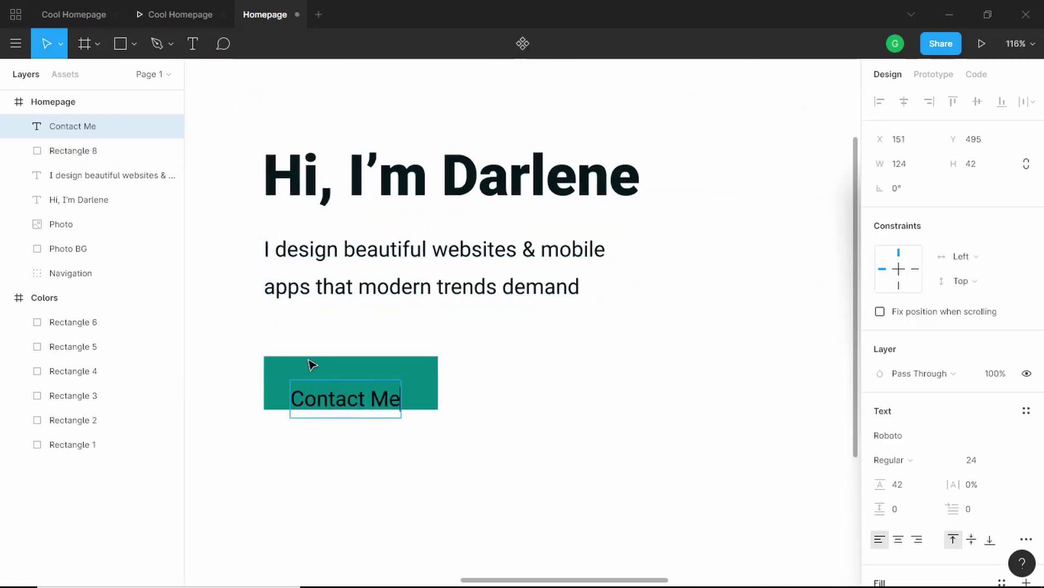
{"action": "key", "text": "Escape"}
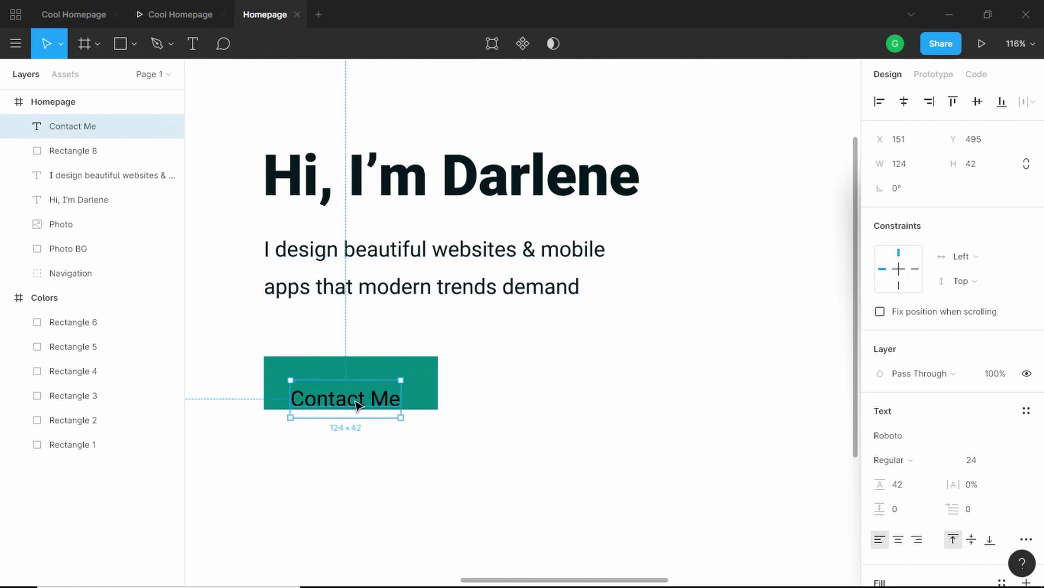
{"action": "left_click_drag", "start_coordinate": [356, 400], "coordinate": [364, 388]}
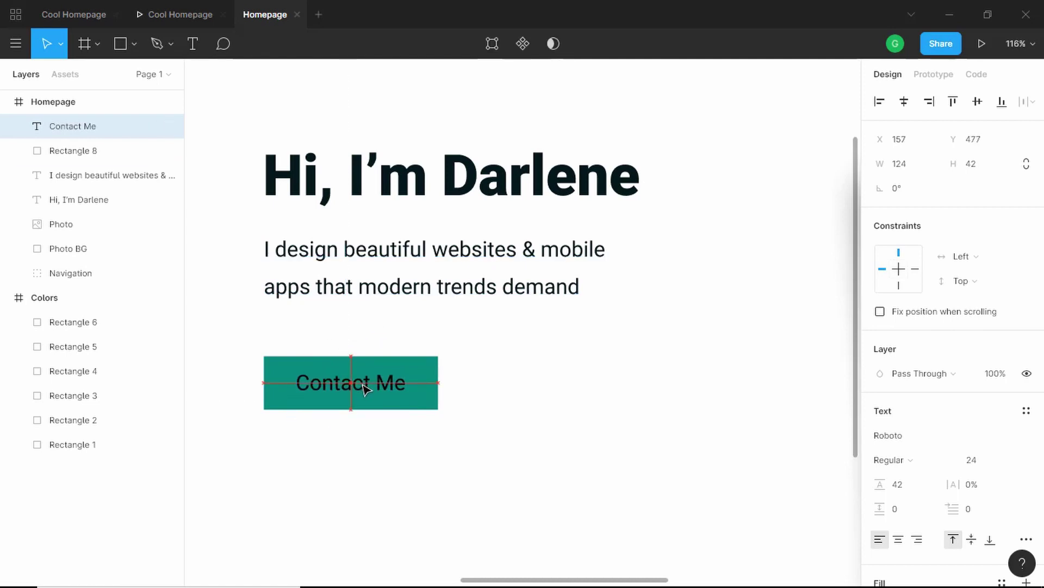
Change the "Contact Me" text fill to off-white FFFFFA sampled from the Colors frame's swatch.
{"action": "scroll", "coordinate": [650, 314], "scroll_direction": "down", "scroll_amount": 5}
{"action": "scroll", "coordinate": [954, 347], "scroll_direction": "down", "scroll_amount": 4}
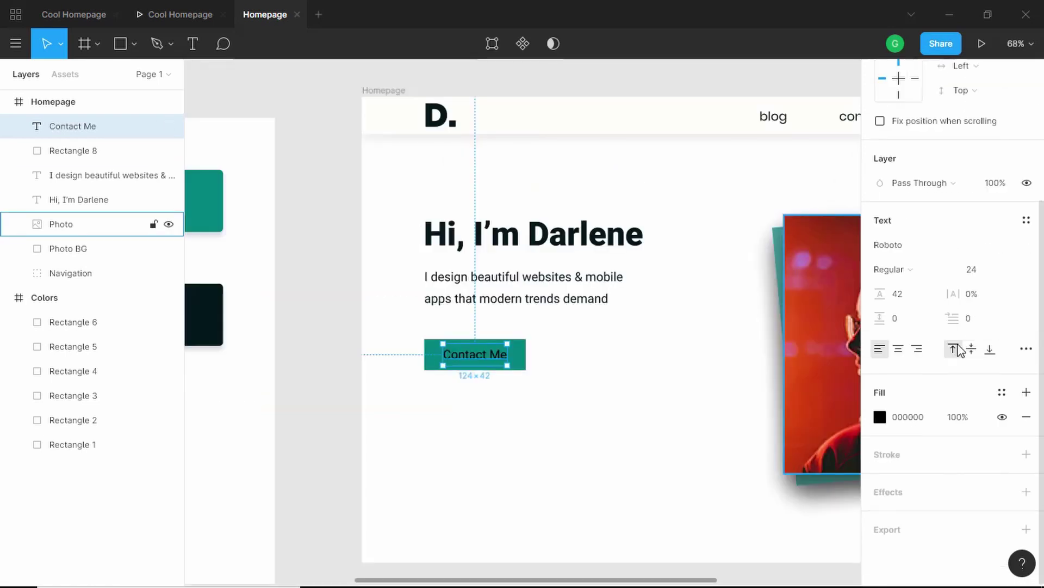
{"action": "left_click", "coordinate": [880, 417]}
{"action": "left_click", "coordinate": [699, 415]}
{"action": "scroll", "coordinate": [506, 363], "scroll_direction": "left", "scroll_amount": 5}
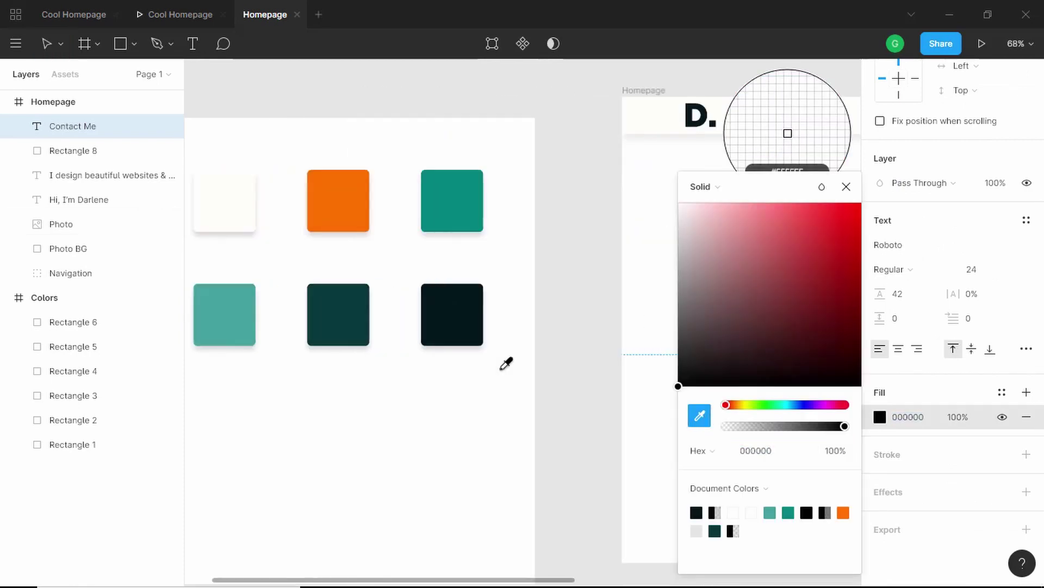
{"action": "scroll", "coordinate": [501, 369], "scroll_direction": "left", "scroll_amount": 5}
{"action": "left_click", "coordinate": [548, 202]}
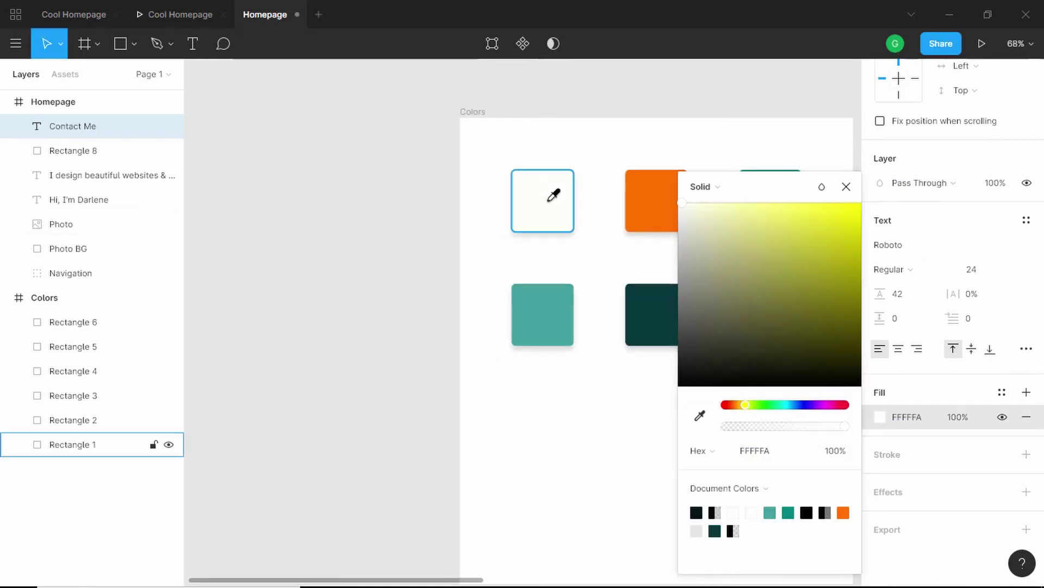
{"action": "scroll", "coordinate": [553, 194], "scroll_direction": "left", "scroll_amount": 5}
{"action": "left_click", "coordinate": [455, 351]}
Set the button rectangle's corner radius to 8.
{"action": "scroll", "coordinate": [392, 362], "scroll_direction": "up", "scroll_amount": 1}
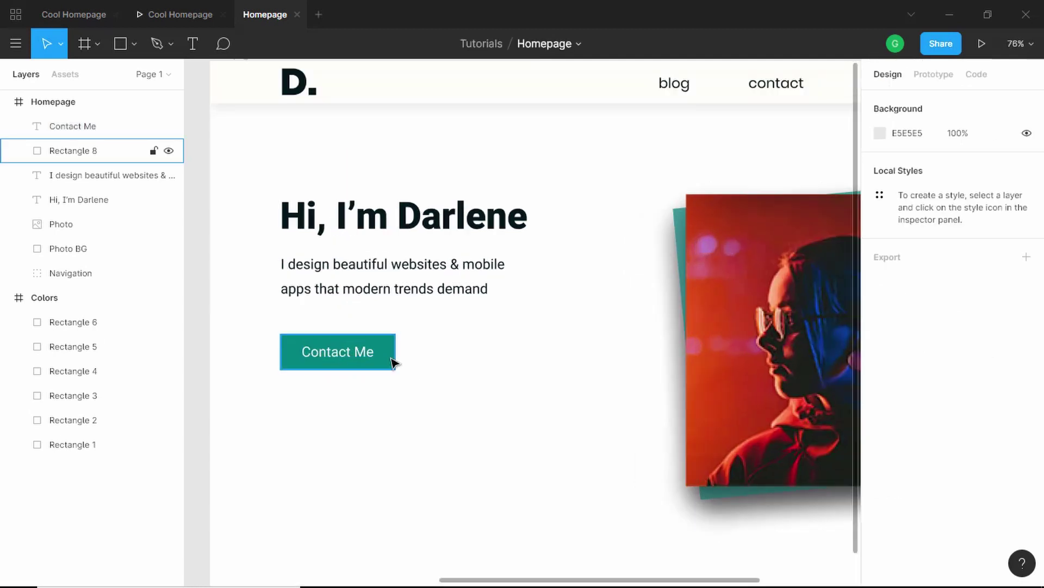
{"action": "left_click", "coordinate": [392, 361]}
{"action": "left_click", "coordinate": [984, 194]}
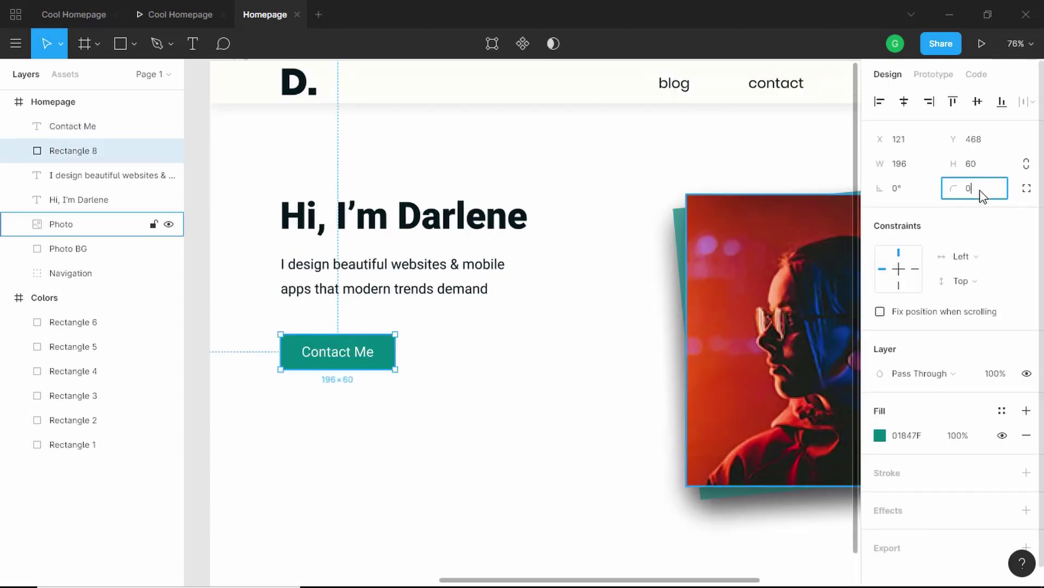
{"action": "type", "text": "8"}
{"action": "key", "text": "Return"}
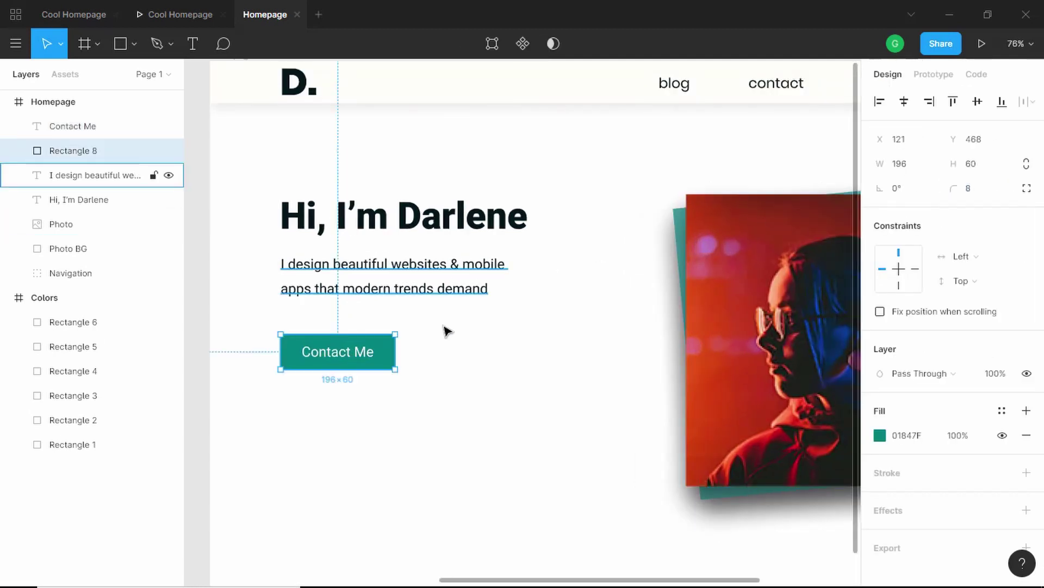
{"action": "left_click", "coordinate": [448, 338]}
Group the button rectangle with its "Contact Me" text and rename the group "Button".
{"action": "left_click_drag", "start_coordinate": [264, 404], "coordinate": [421, 330]}
{"action": "key", "text": "ctrl+g"}
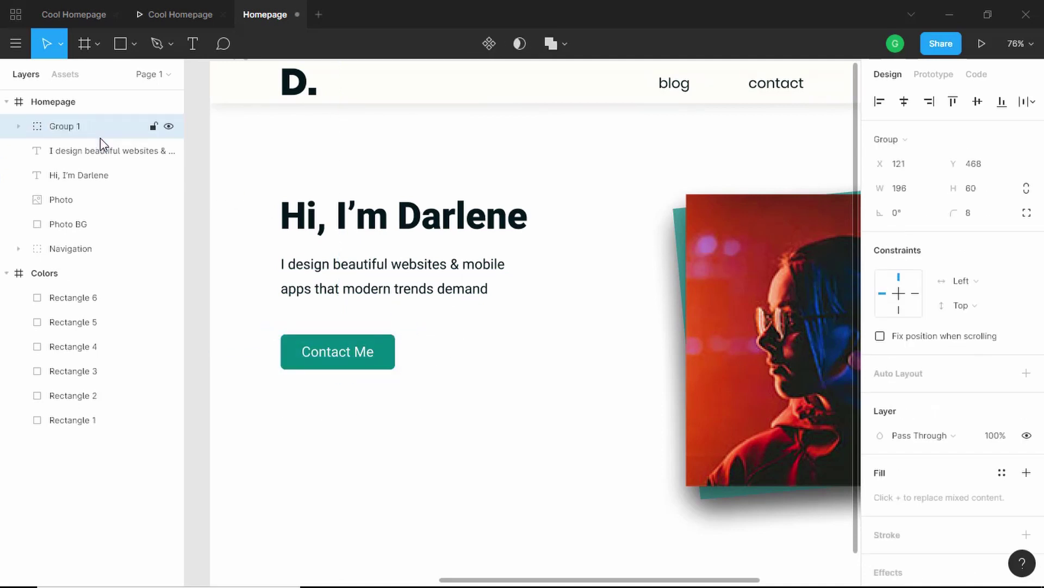
{"action": "double_click", "coordinate": [68, 128]}
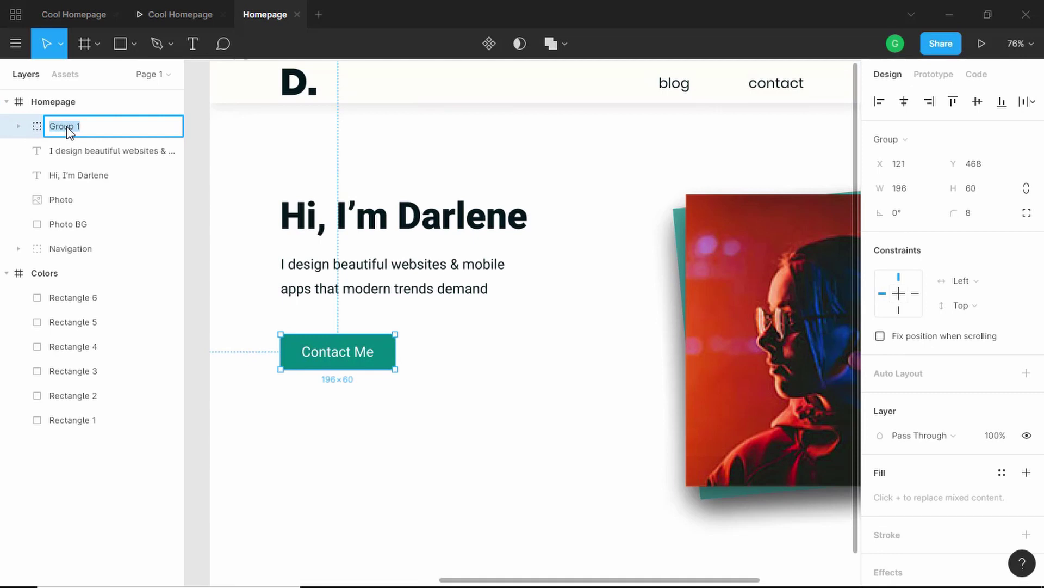
{"action": "type", "text": "Button"}
{"action": "key", "text": "Return"}
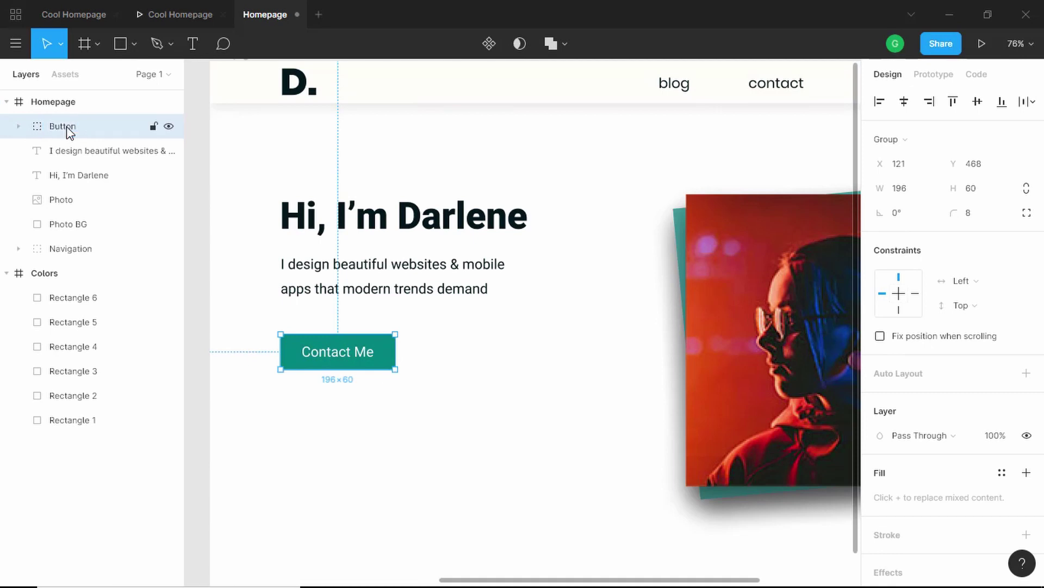
Nudge the button up closer to the tagline, and move the greeting, tagline and button together lower beside the portrait.
{"action": "key", "text": "alt"}
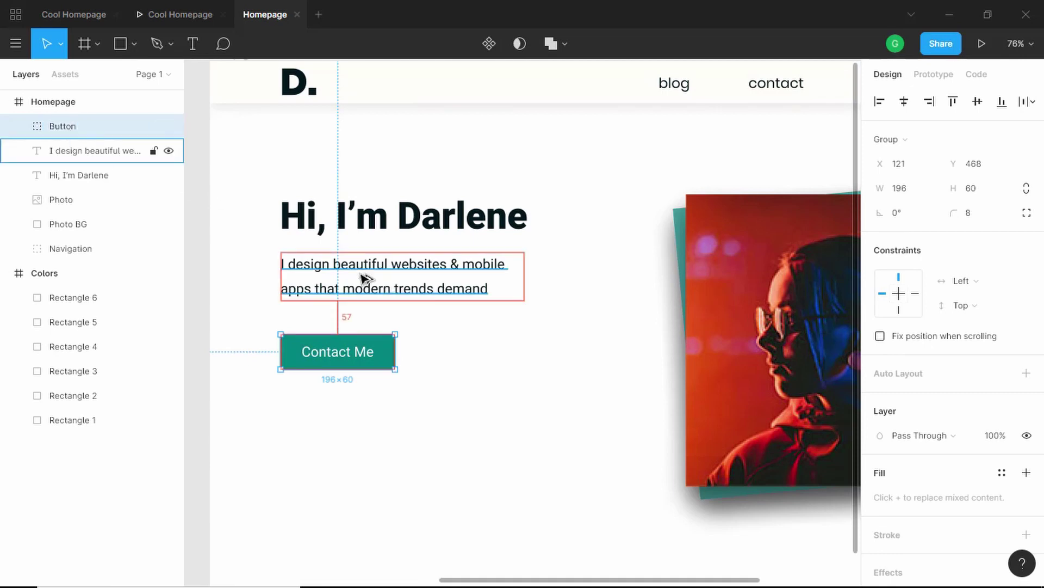
{"action": "key", "text": "shift+Up"}
{"action": "key", "text": "shift+Up"}
{"action": "key", "text": "shift+Up"}
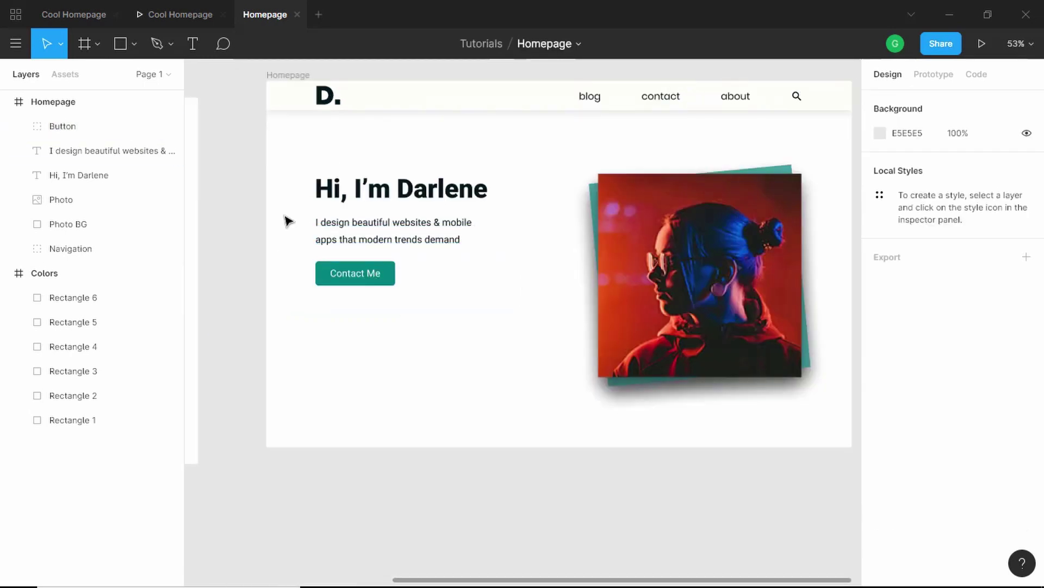
{"action": "left_click_drag", "start_coordinate": [289, 182], "coordinate": [504, 328]}
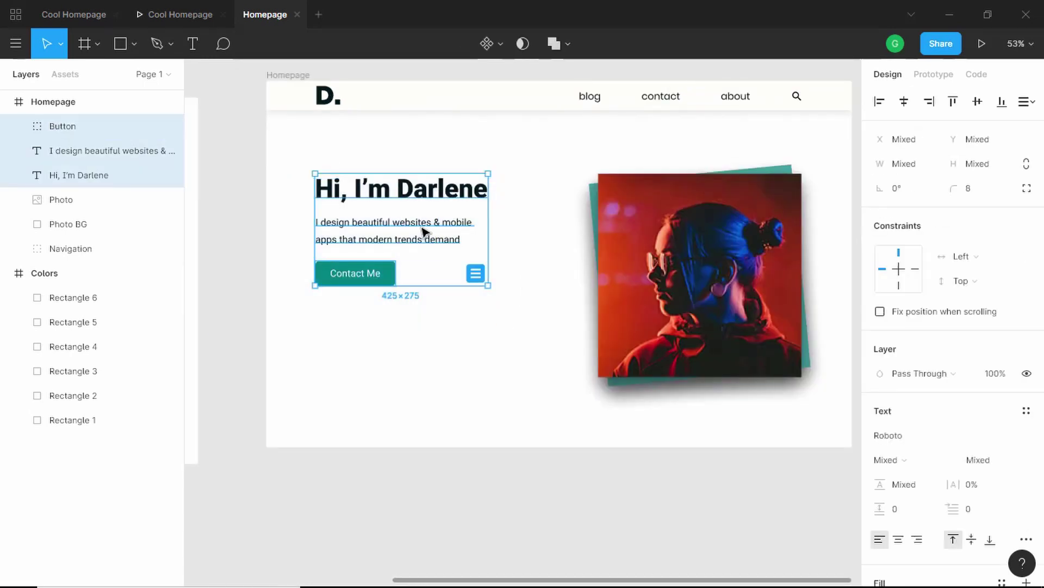
{"action": "left_click_drag", "start_coordinate": [396, 197], "coordinate": [381, 235]}
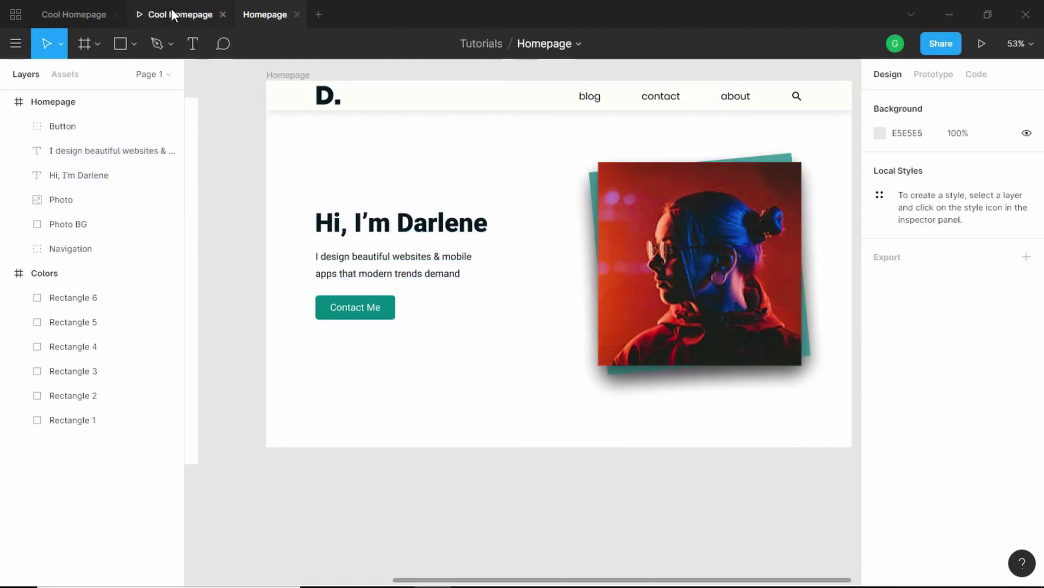
Check the logo row in the finished example, and use Brandfetch to place the instagram.com logo below the Contact Me button.
{"action": "left_click", "coordinate": [172, 12]}
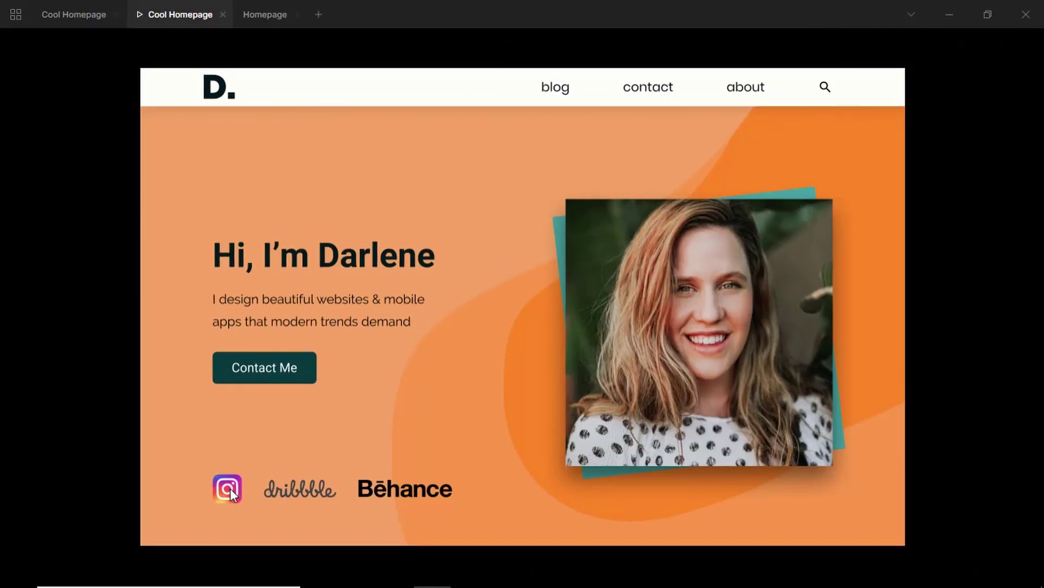
{"action": "left_click", "coordinate": [270, 12]}
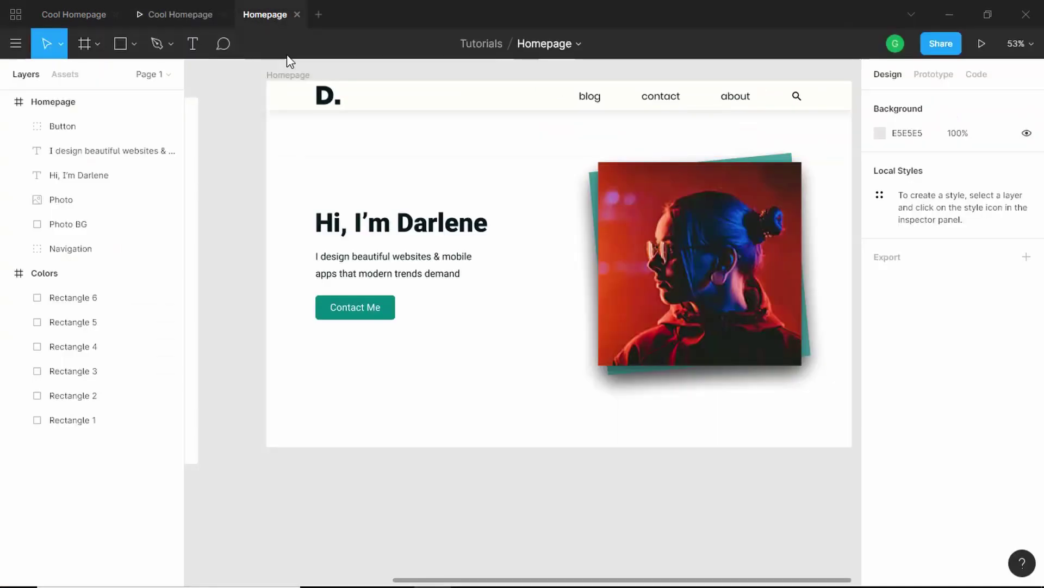
{"action": "right_click", "coordinate": [413, 370]}
{"action": "mouse_move", "coordinate": [440, 433]}
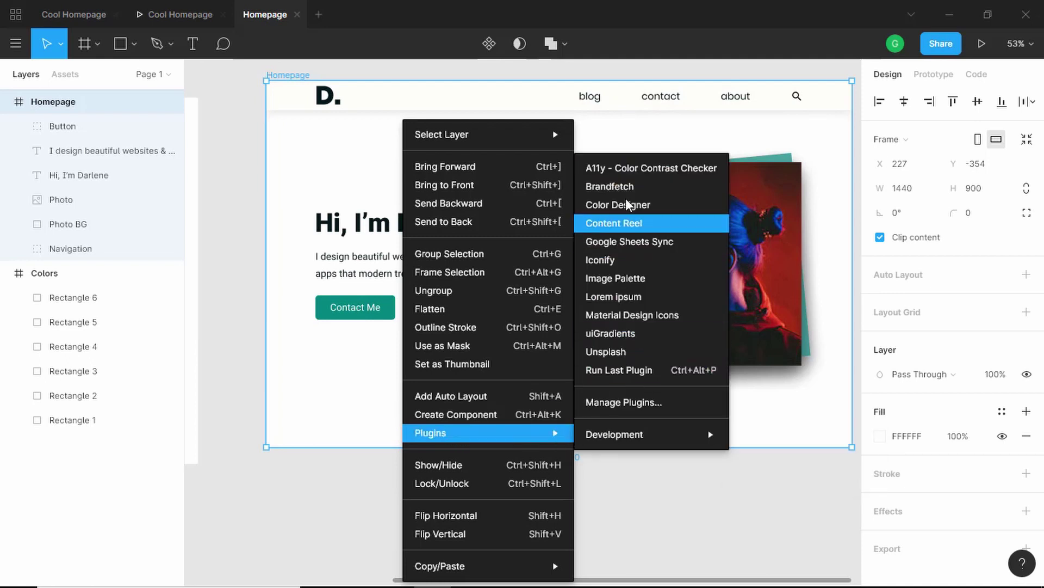
{"action": "left_click", "coordinate": [631, 192]}
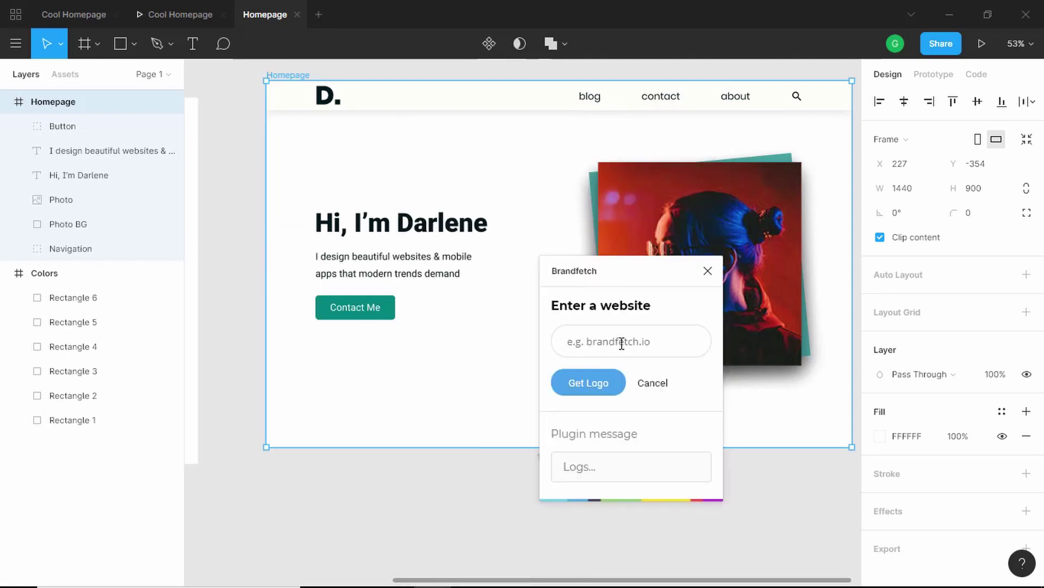
{"action": "left_click", "coordinate": [637, 347]}
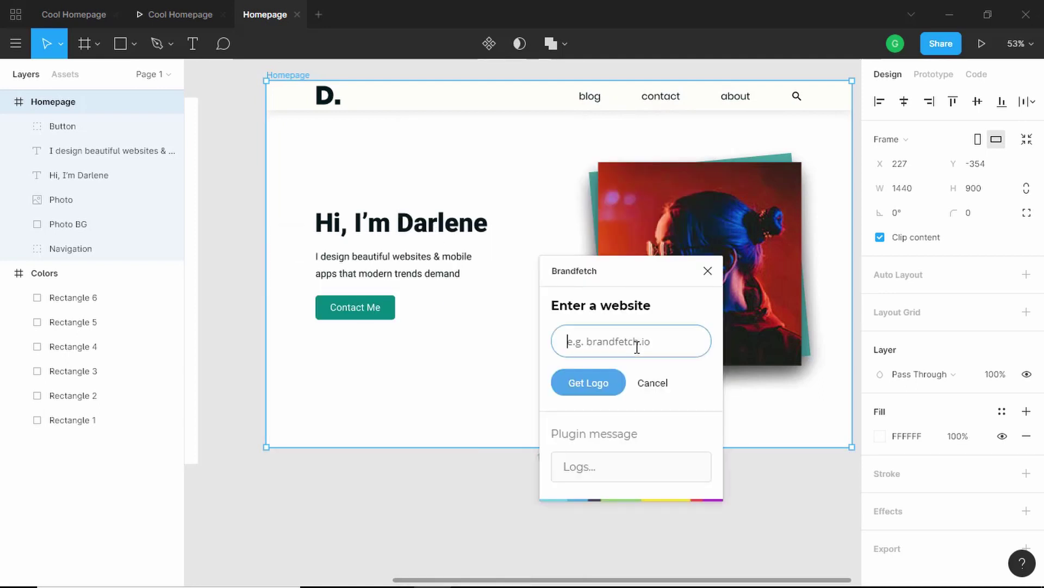
{"action": "type", "text": "instagram.com"}
{"action": "key", "text": "Return"}
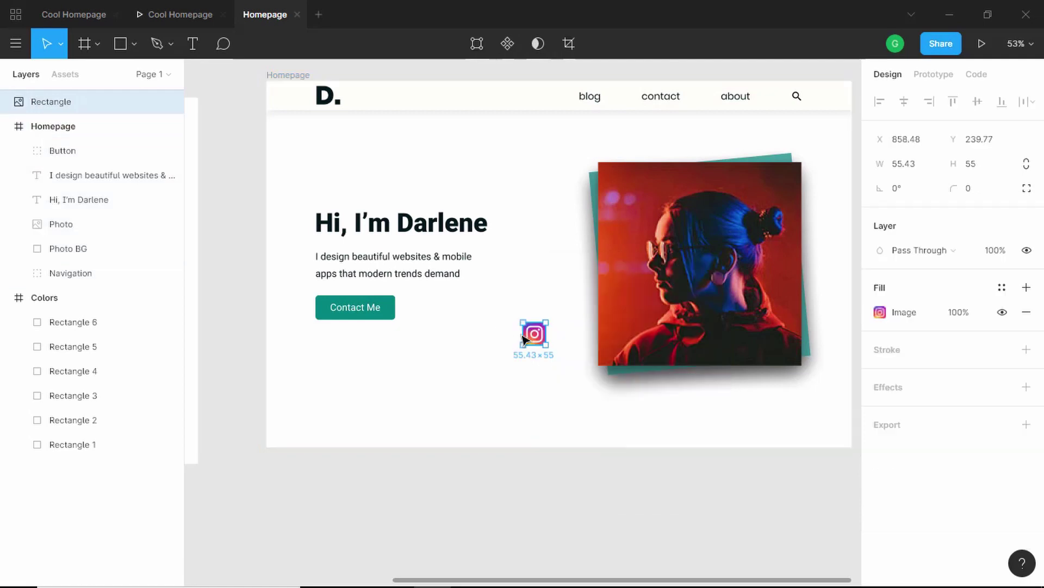
{"action": "left_click_drag", "start_coordinate": [539, 341], "coordinate": [326, 380]}
Fetch the dribbble.com logo into the design with the Brandfetch plugin.
{"action": "left_click", "coordinate": [429, 324]}
{"action": "right_click", "coordinate": [425, 320]}
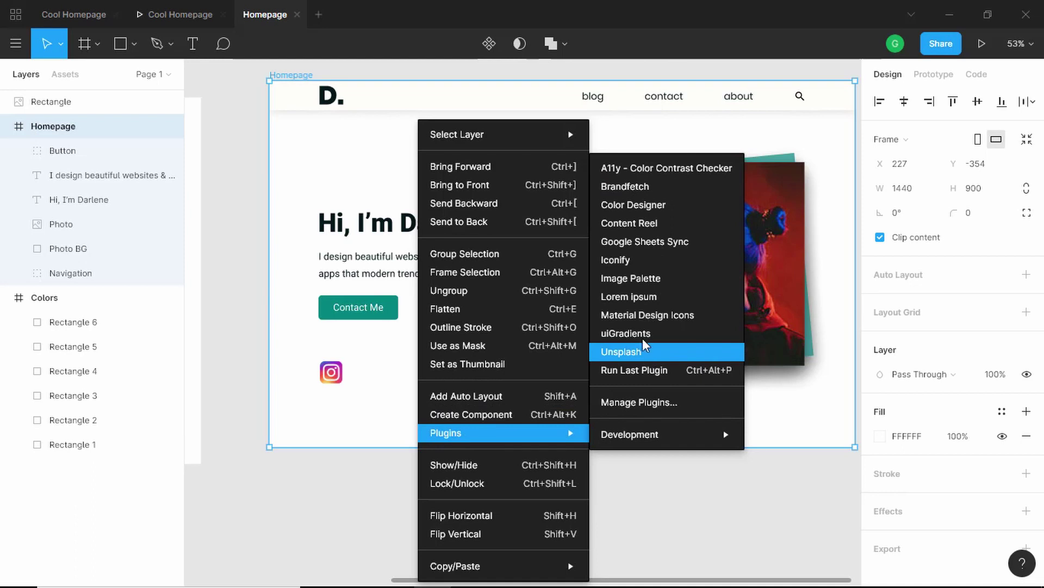
{"action": "left_click", "coordinate": [670, 188]}
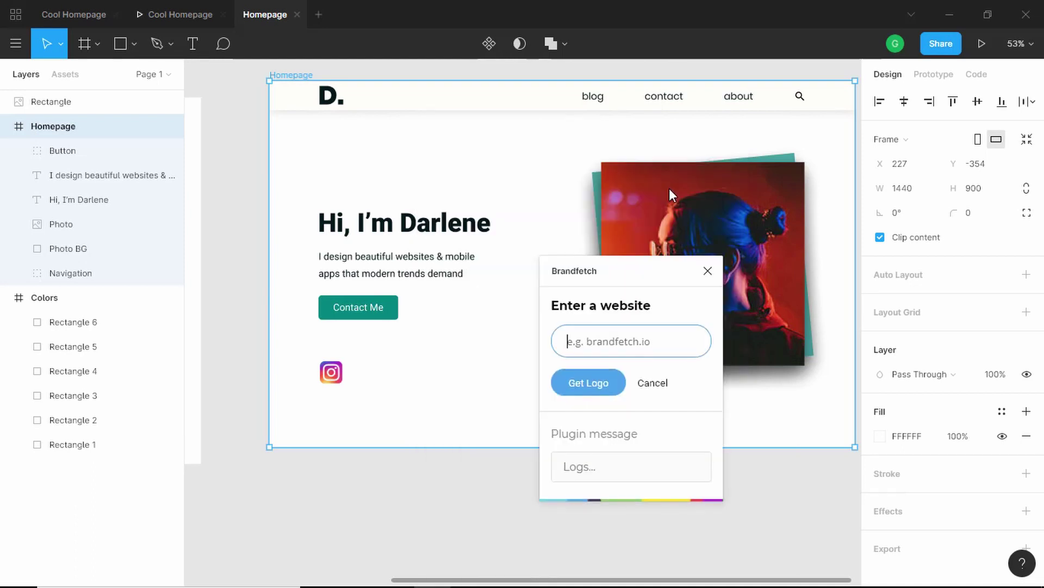
{"action": "type", "text": "dribbble.com"}
{"action": "key", "text": "Return"}
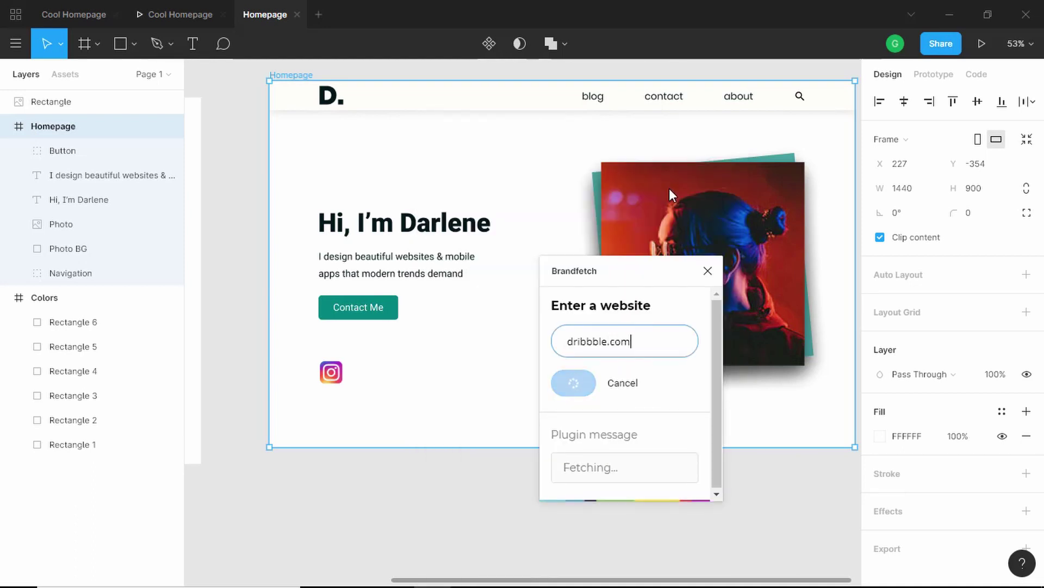
Fetch the behance.net logo with Brandfetch and move it beside the Instagram logo, to about X 503, Y 345.
{"action": "right_click", "coordinate": [427, 364]}
{"action": "mouse_move", "coordinate": [458, 435]}
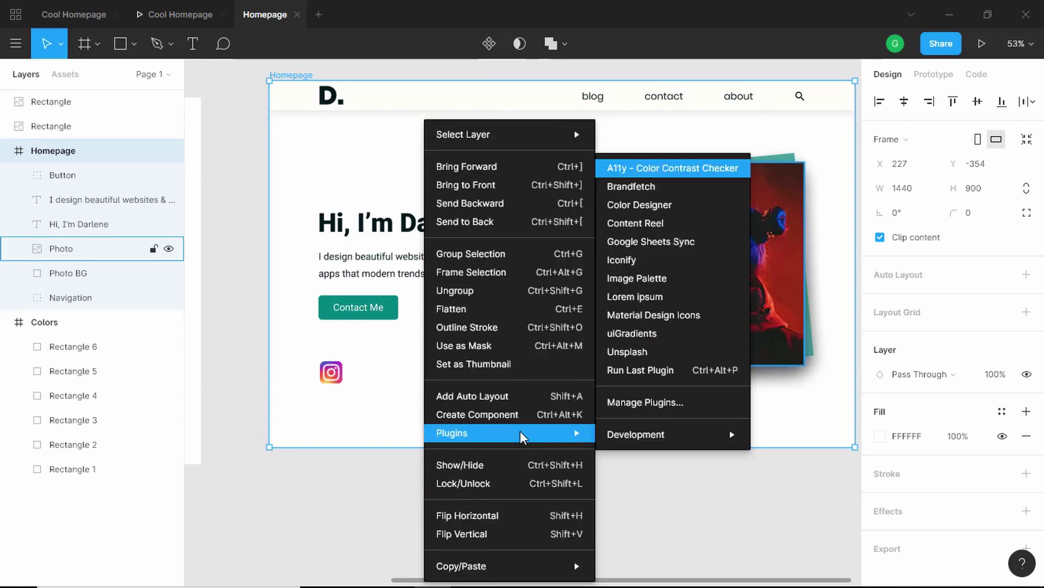
{"action": "left_click", "coordinate": [631, 186]}
{"action": "type", "text": "behna"}
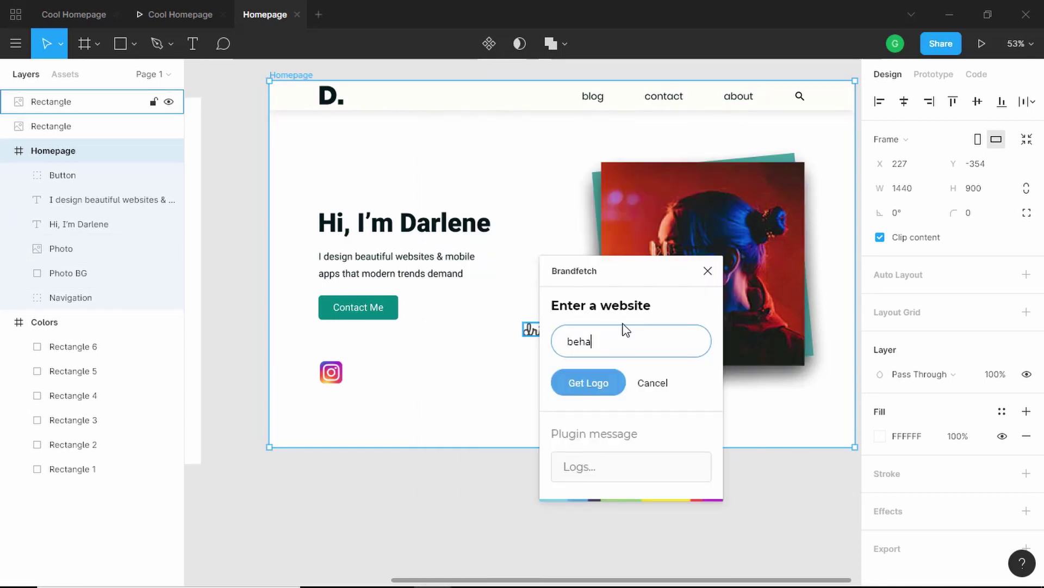
{"action": "type", "text": "et"}
{"action": "key", "text": "Return"}
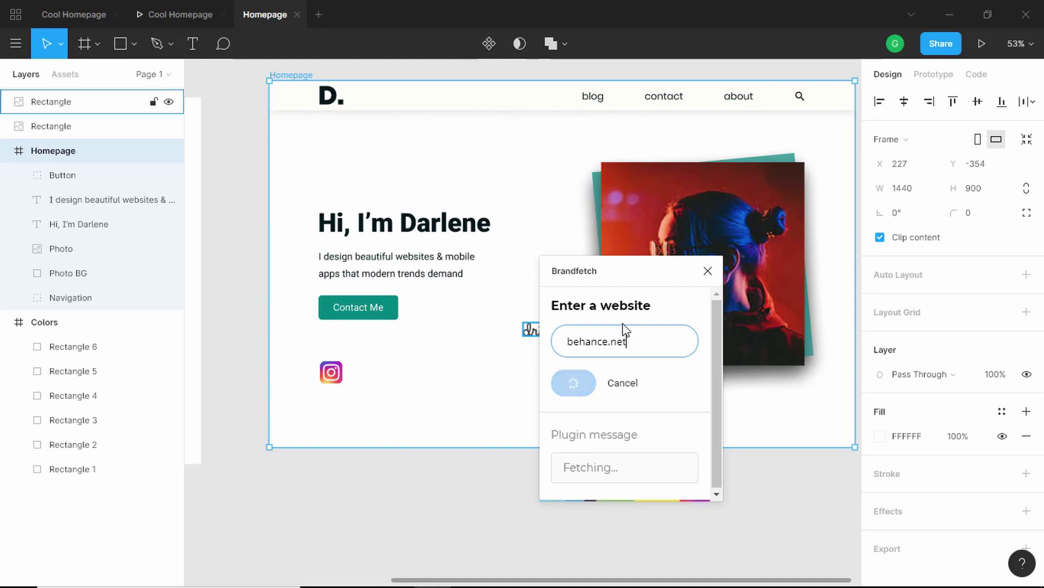
{"action": "left_click_drag", "start_coordinate": [537, 333], "coordinate": [400, 379]}
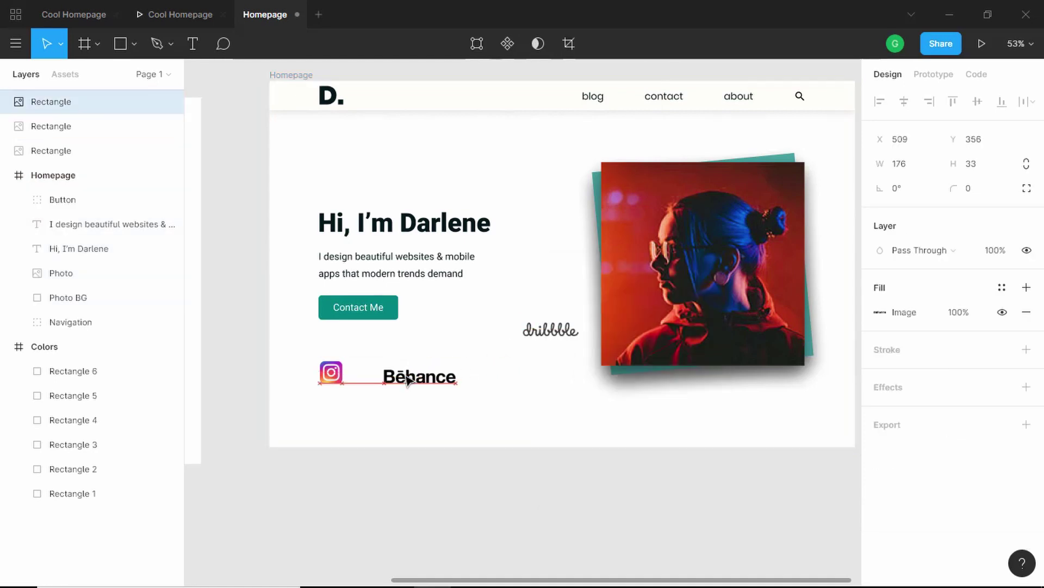
{"action": "scroll", "coordinate": [403, 387], "scroll_direction": "up", "scroll_amount": 1}
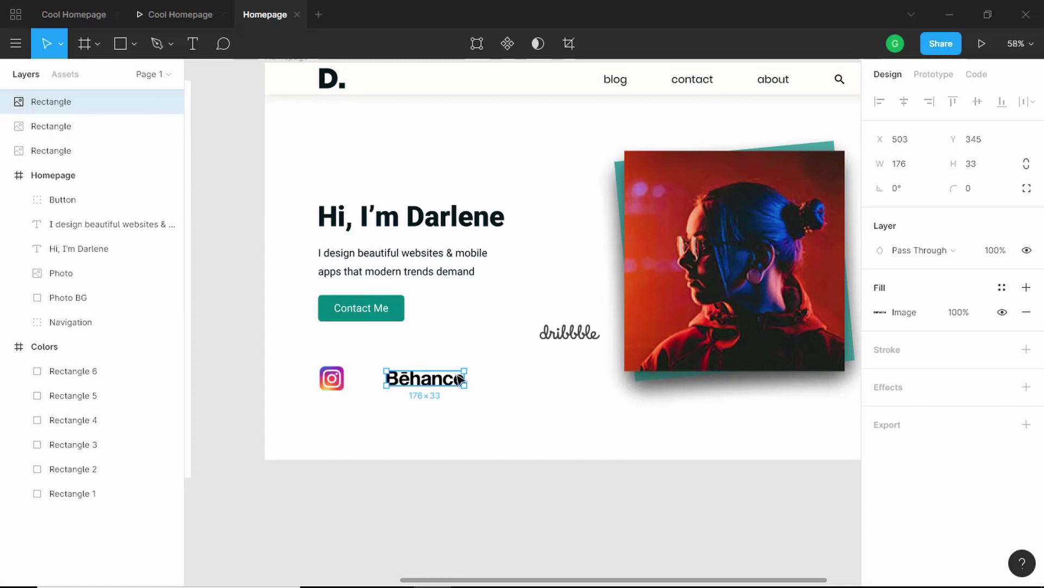
Shift the Behance logo closer to the Instagram logo, to X 453.
{"action": "key", "text": "shift+Left"}
{"action": "key", "text": "shift+Left"}
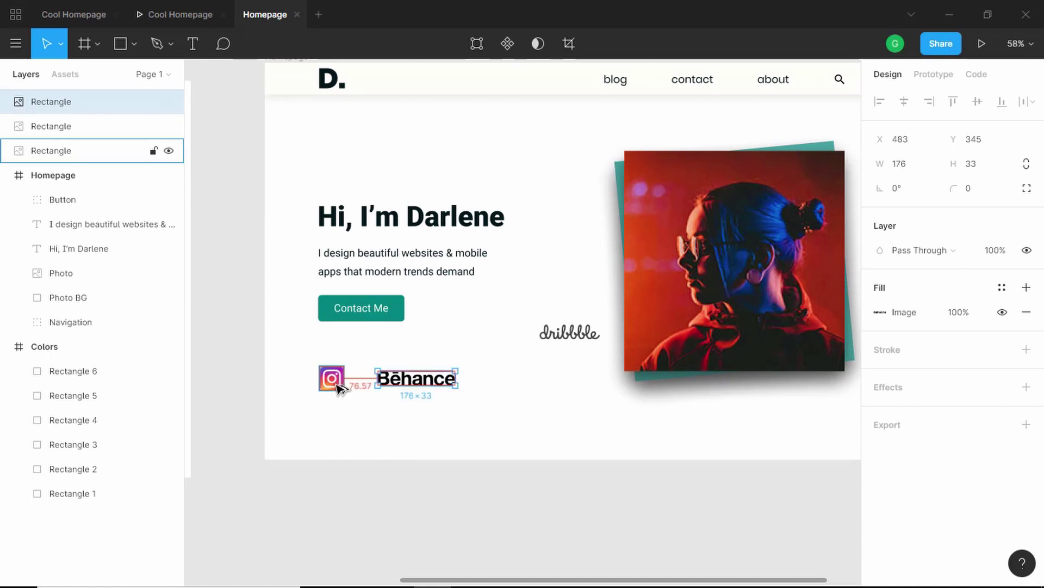
{"action": "key", "text": "shift+Left"}
{"action": "key", "text": "shift+Left"}
{"action": "key", "text": "shift+Left"}
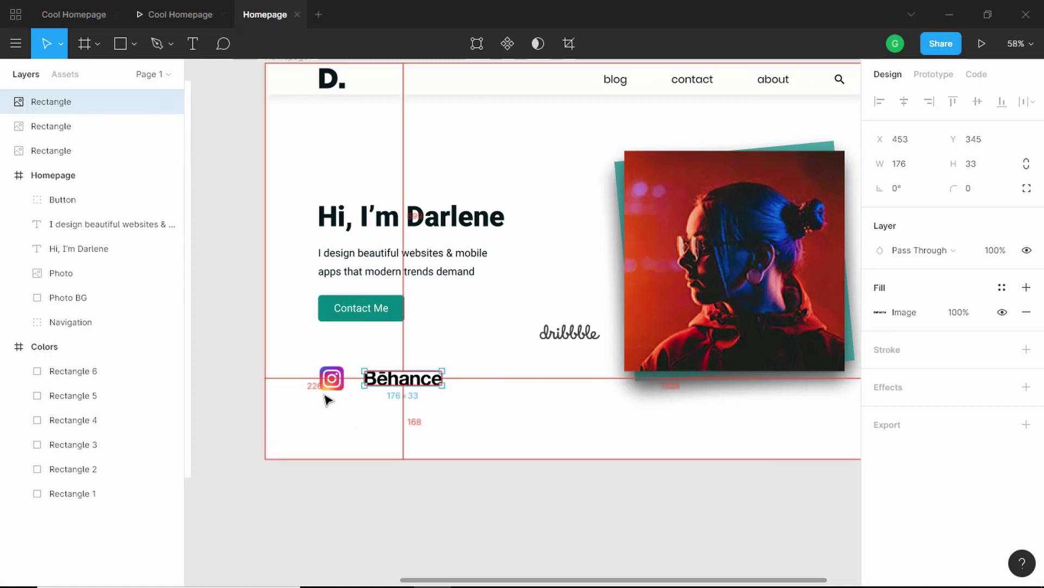
{"action": "scroll", "coordinate": [326, 391], "scroll_direction": "up", "scroll_amount": 5}
{"action": "key", "text": "alt"}
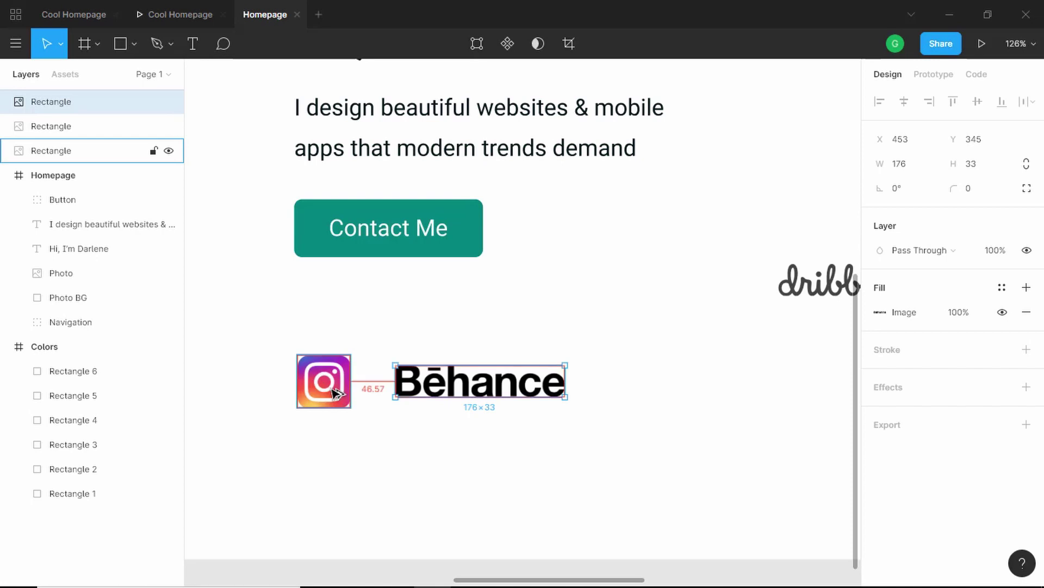
Set the Instagram logo's width to 55.
{"action": "left_click", "coordinate": [333, 393]}
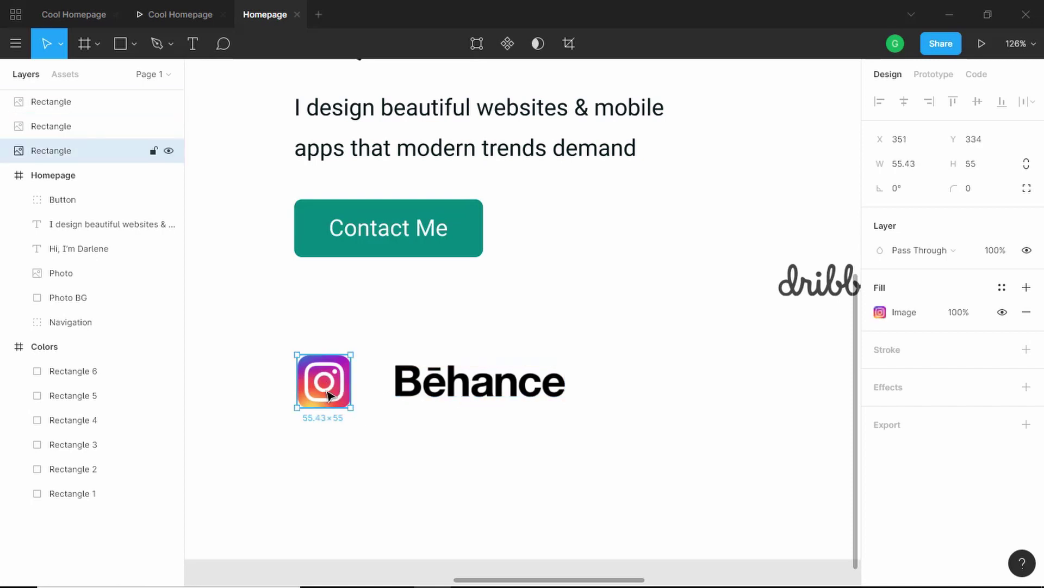
{"action": "left_click", "coordinate": [924, 169]}
{"action": "left_click", "coordinate": [924, 170]}
{"action": "key", "text": "Return"}
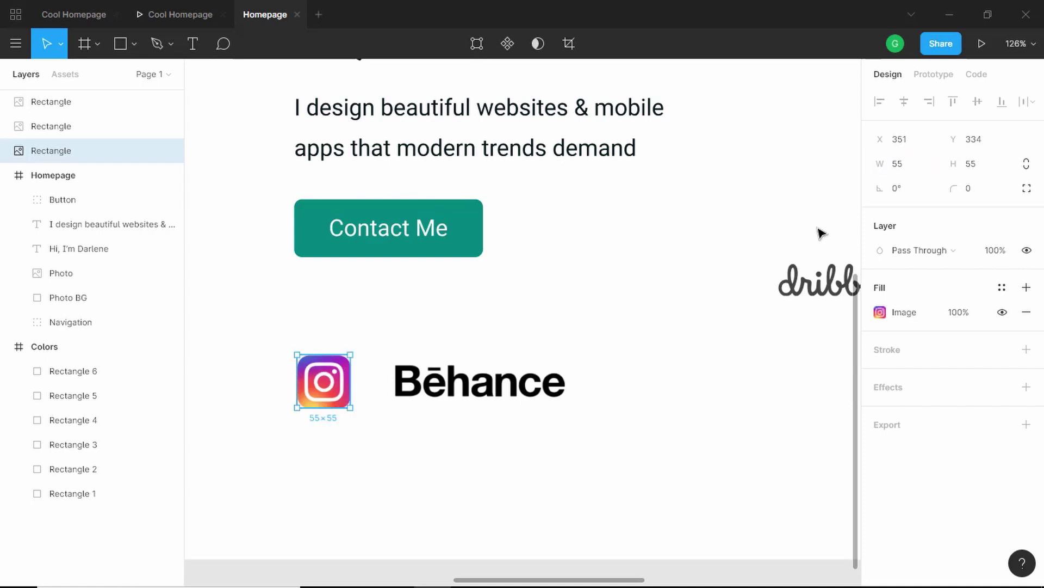
Nudge the Behance logo to X 448 and place the Dribbble logo beside it at about X 666, Y 345.
{"action": "left_click", "coordinate": [479, 380]}
{"action": "key", "text": "shift+Left"}
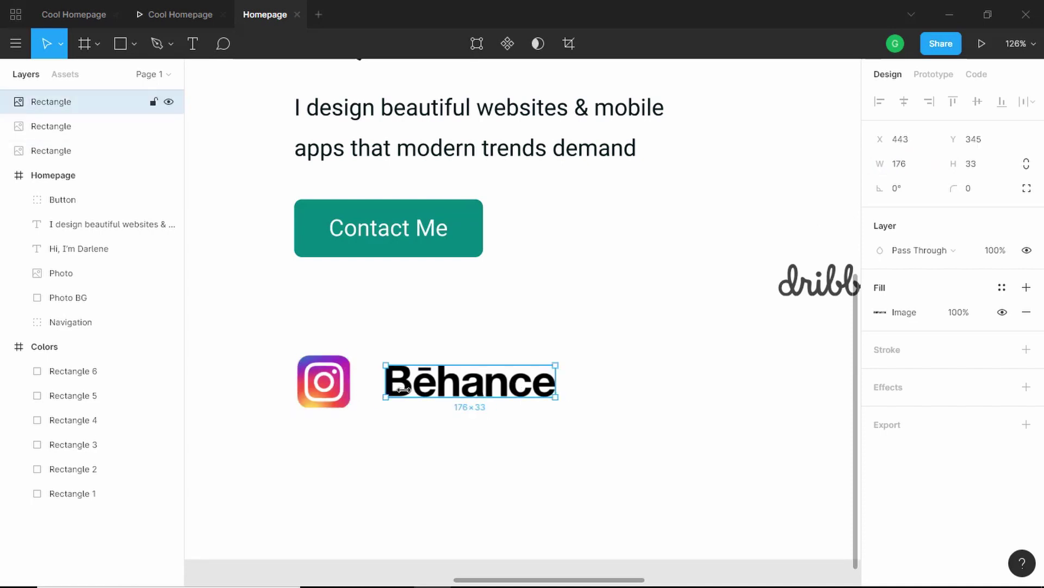
{"action": "key", "text": "Right"}
{"action": "key", "text": "Right"}
{"action": "key", "text": "Right"}
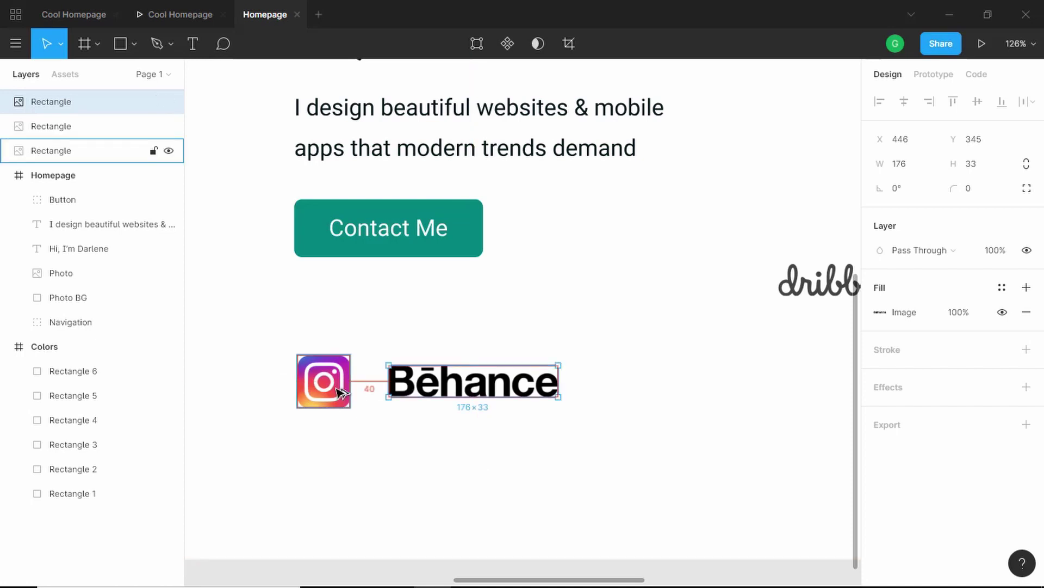
{"action": "key", "text": "Right"}
{"action": "key", "text": "Right"}
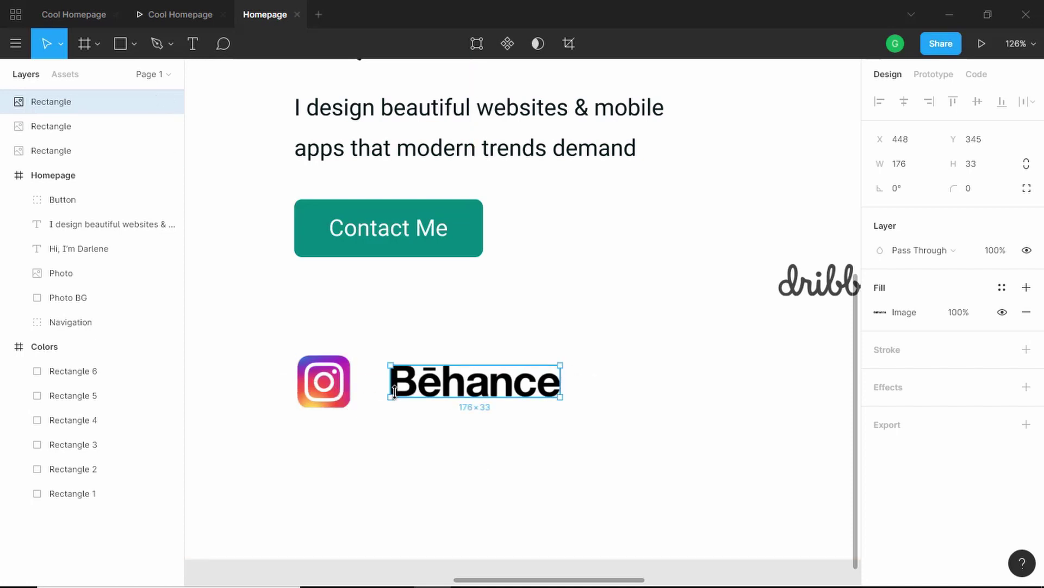
{"action": "left_click", "coordinate": [324, 381]}
{"action": "left_click_drag", "start_coordinate": [800, 280], "coordinate": [627, 385]}
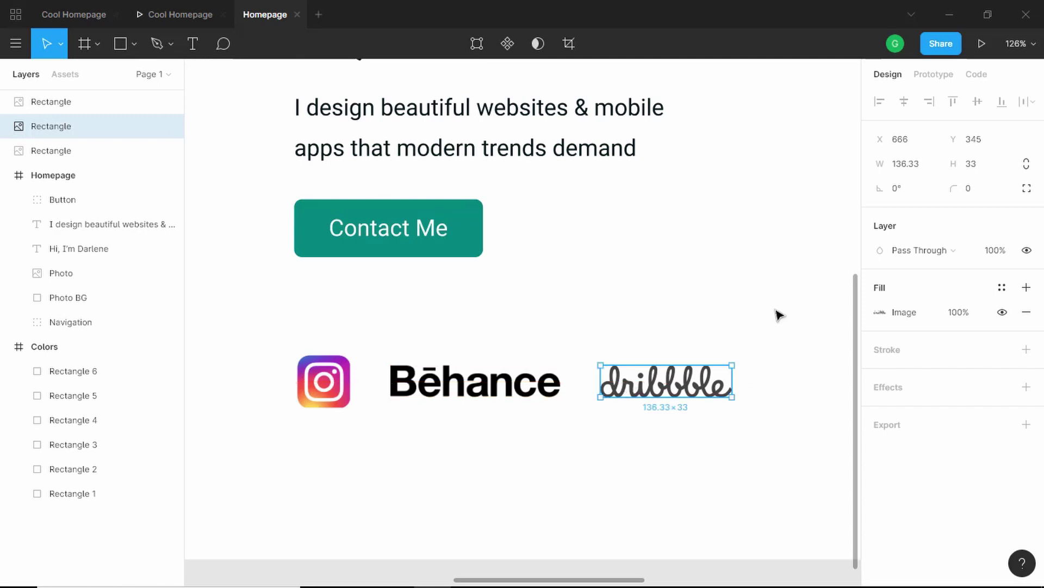
Align the three logos on their vertical centers and group them as "Social icons".
{"action": "left_click_drag", "start_coordinate": [779, 308], "coordinate": [276, 450]}
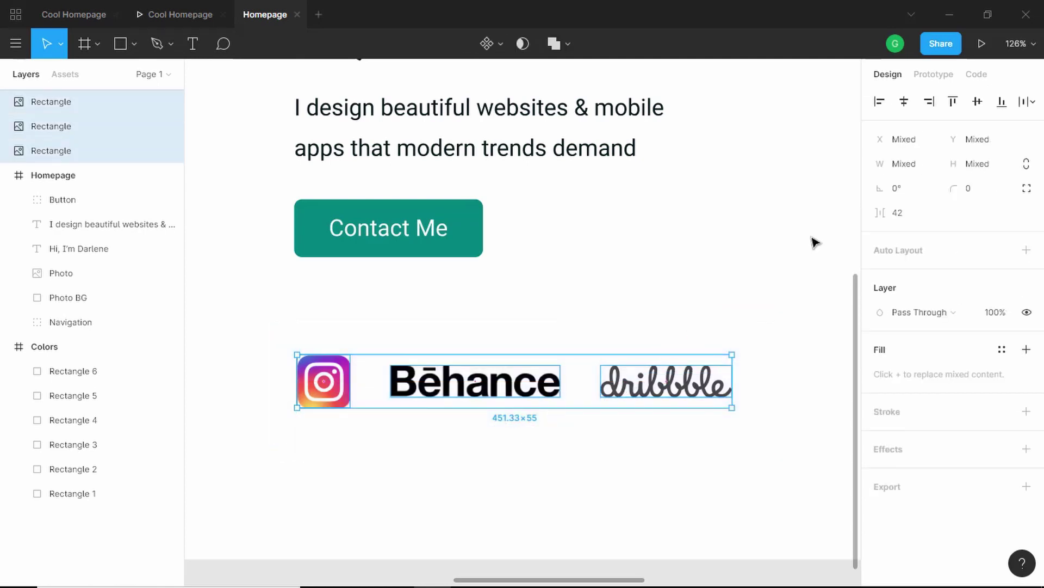
{"action": "left_click", "coordinate": [977, 101]}
{"action": "key", "text": "ctrl+g"}
{"action": "double_click", "coordinate": [65, 102]}
{"action": "type", "text": "So"}
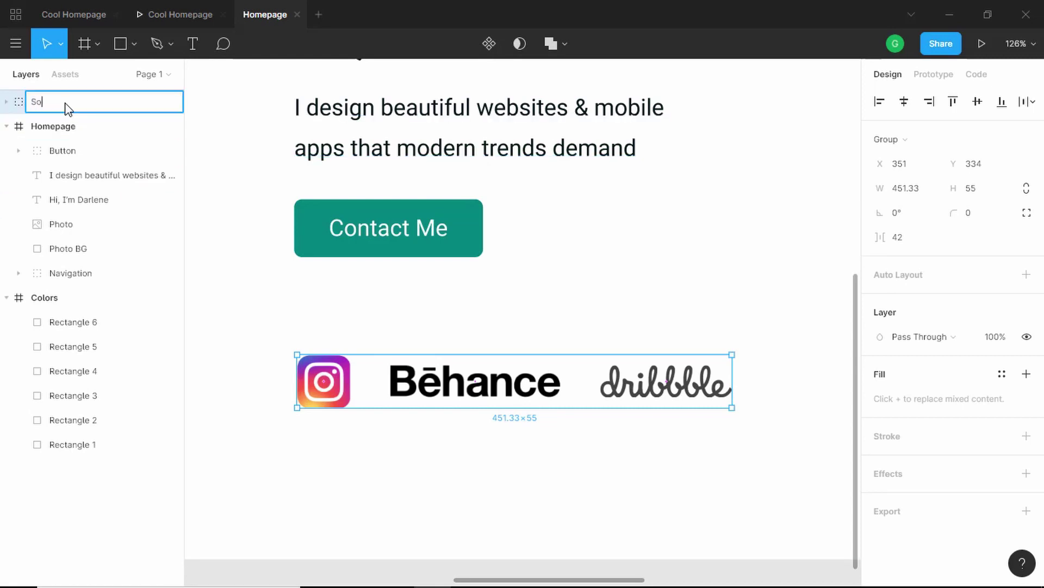
{"action": "type", "text": "cial icons"}
{"action": "key", "text": "Return"}
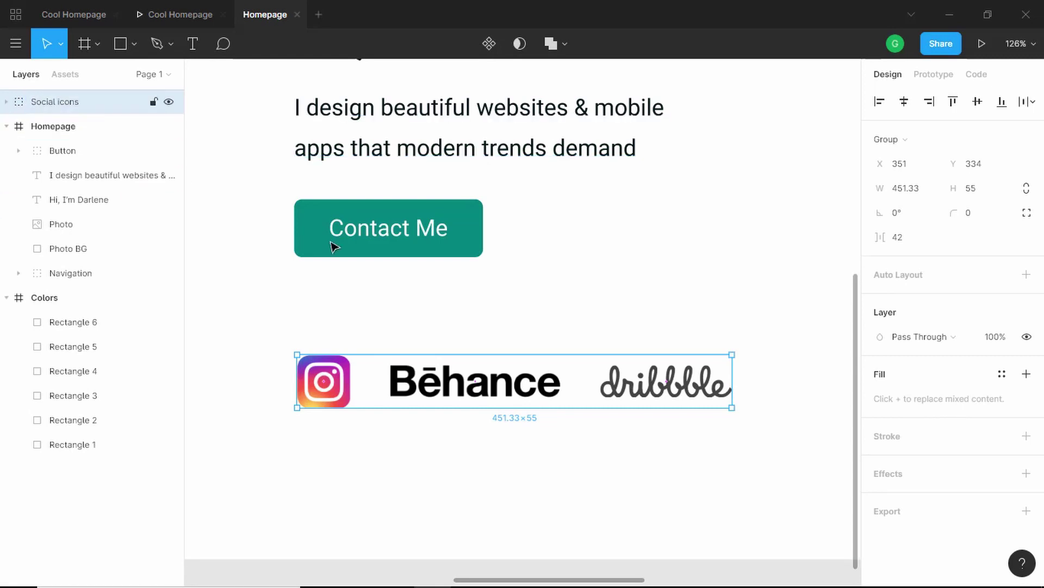
Move the Social icons group into the Homepage frame, between Photo BG and Navigation in the layer order.
{"action": "scroll", "coordinate": [510, 286], "scroll_direction": "down", "scroll_amount": 1}
{"action": "scroll", "coordinate": [510, 285], "scroll_direction": "down", "scroll_amount": 3}
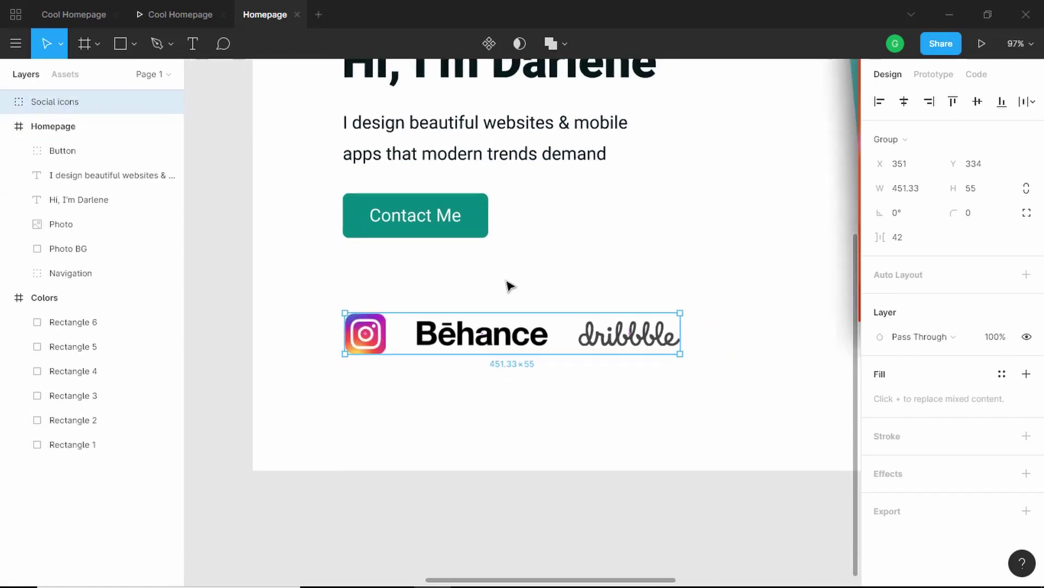
{"action": "scroll", "coordinate": [508, 284], "scroll_direction": "down", "scroll_amount": 1}
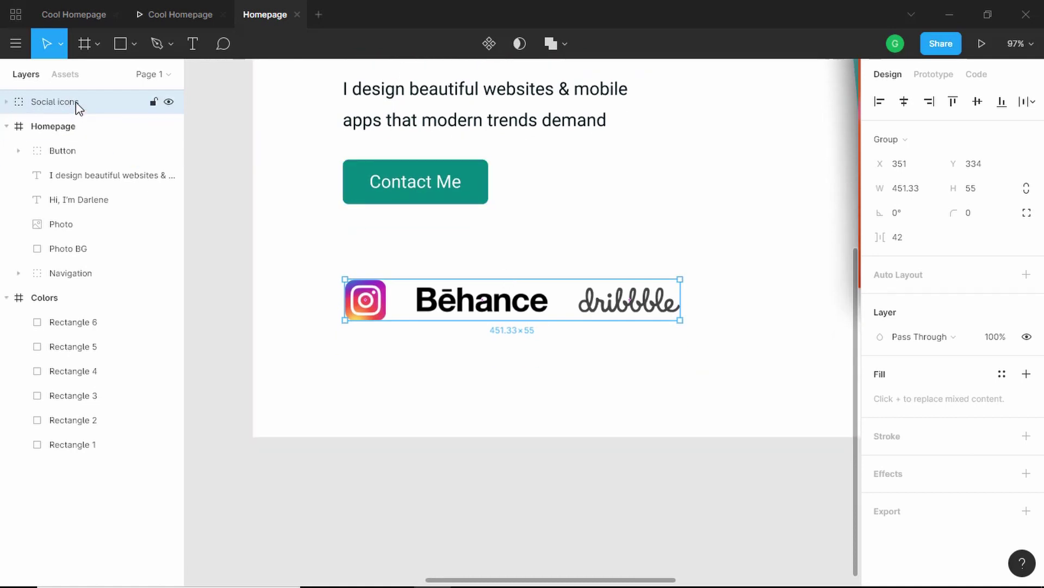
{"action": "left_click_drag", "start_coordinate": [76, 107], "coordinate": [82, 268]}
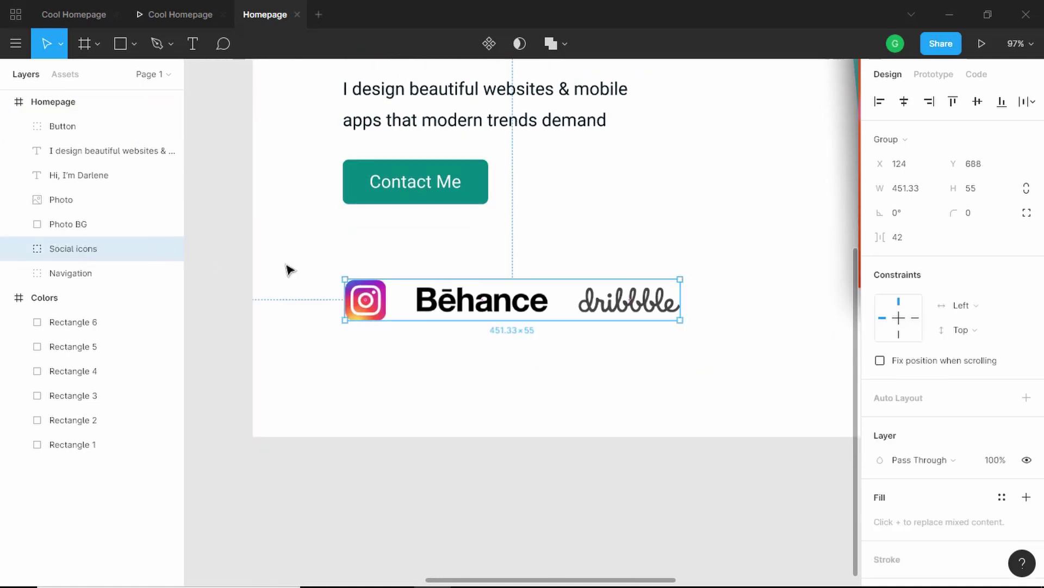
Lower the Social icons group to Y 765, leaving 80 px to the frame's bottom edge.
{"action": "scroll", "coordinate": [409, 432], "scroll_direction": "up", "scroll_amount": 2}
{"action": "key", "text": "shift+Down"}
{"action": "key", "text": "shift+Down"}
{"action": "key", "text": "shift+Down"}
{"action": "key", "text": "shift+Down"}
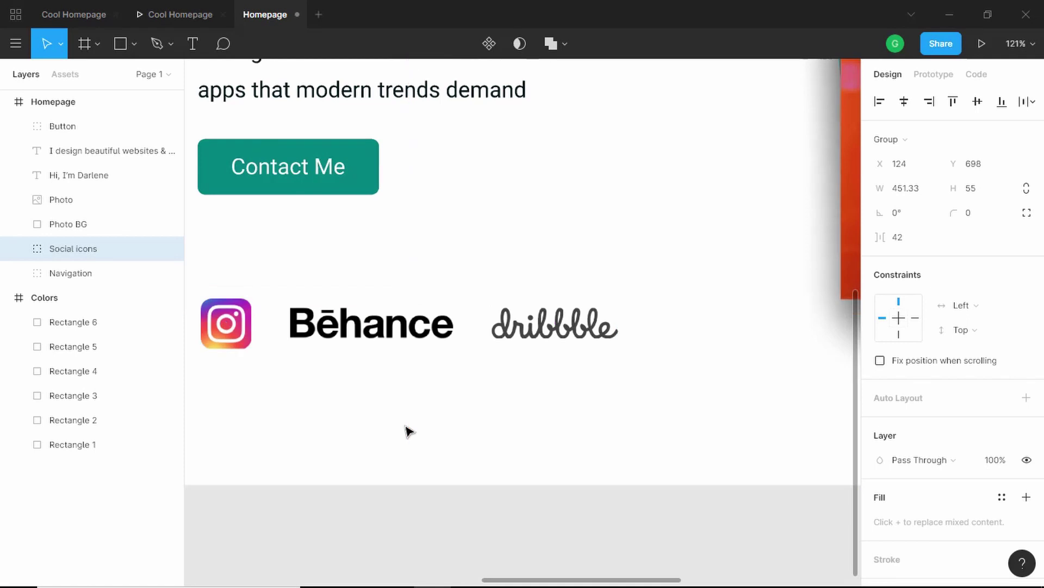
{"action": "key", "text": "shift+Down"}
{"action": "key", "text": "shift+Down"}
{"action": "key", "text": "shift+Down"}
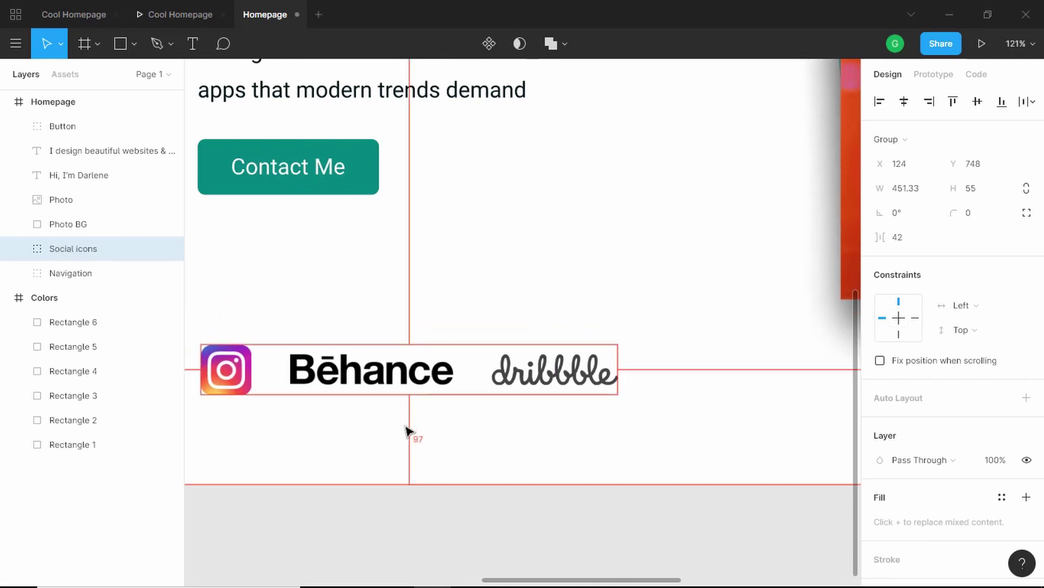
{"action": "key", "text": "Down"}
{"action": "key", "text": "Down"}
{"action": "key", "text": "Down"}
{"action": "key", "text": "Down"}
{"action": "key", "text": "Down"}
{"action": "key", "text": "Down"}
{"action": "key", "text": "Down"}
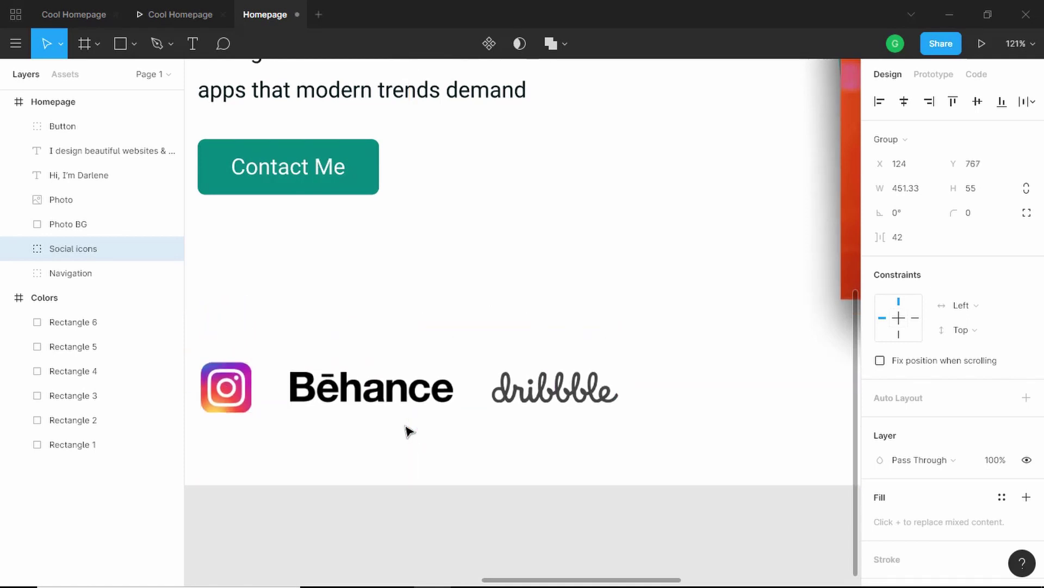
{"action": "scroll", "coordinate": [299, 420], "scroll_direction": "down", "scroll_amount": 1}
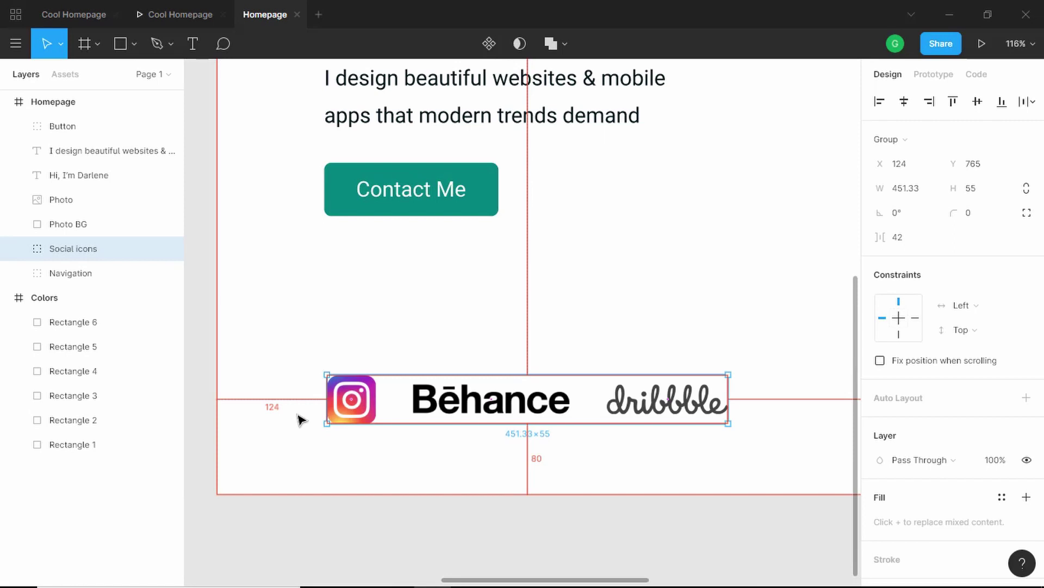
Check the Contact Me button's distance from the frame's left edge, and nudge the Social icons group left to line up with it.
{"action": "left_click", "coordinate": [400, 178]}
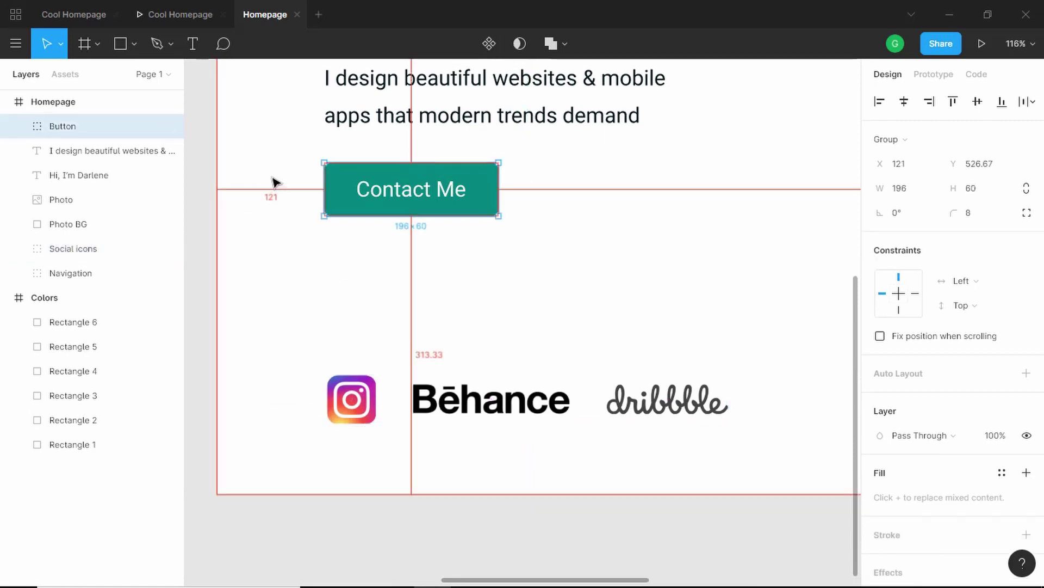
{"action": "key", "text": "Tab"}
{"action": "scroll", "coordinate": [277, 182], "scroll_direction": "down", "scroll_amount": 3}
{"action": "left_click", "coordinate": [334, 268]}
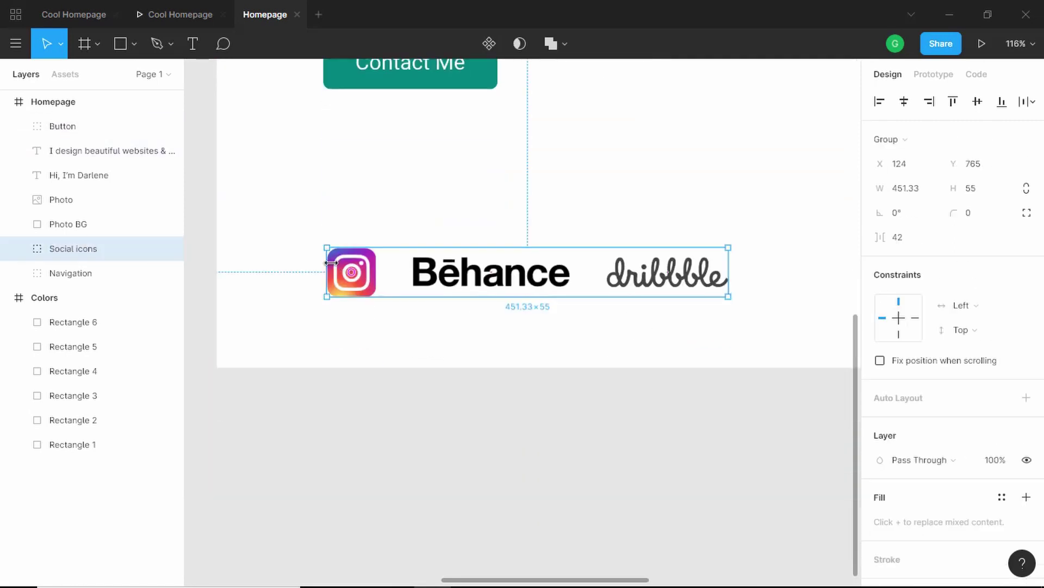
{"action": "key", "text": "Left"}
{"action": "key", "text": "Left"}
{"action": "key", "text": "Left"}
{"action": "key", "text": "Left"}
{"action": "key", "text": "Left"}
{"action": "key", "text": "Left"}
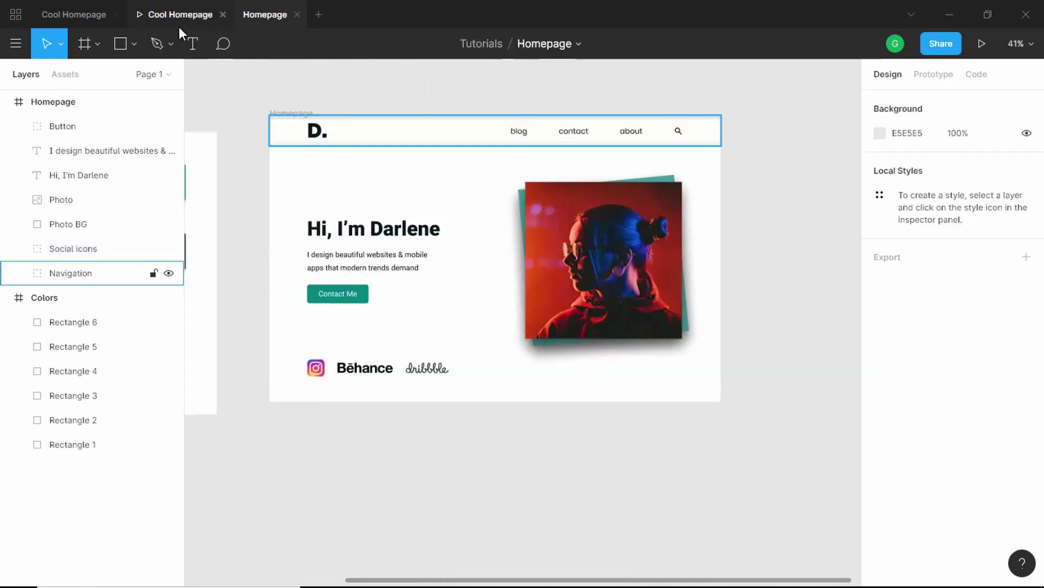
Check the background in the finished example, and fill the Homepage frame with orange FF7200 sampled from the color palette.
{"action": "left_click", "coordinate": [179, 22]}
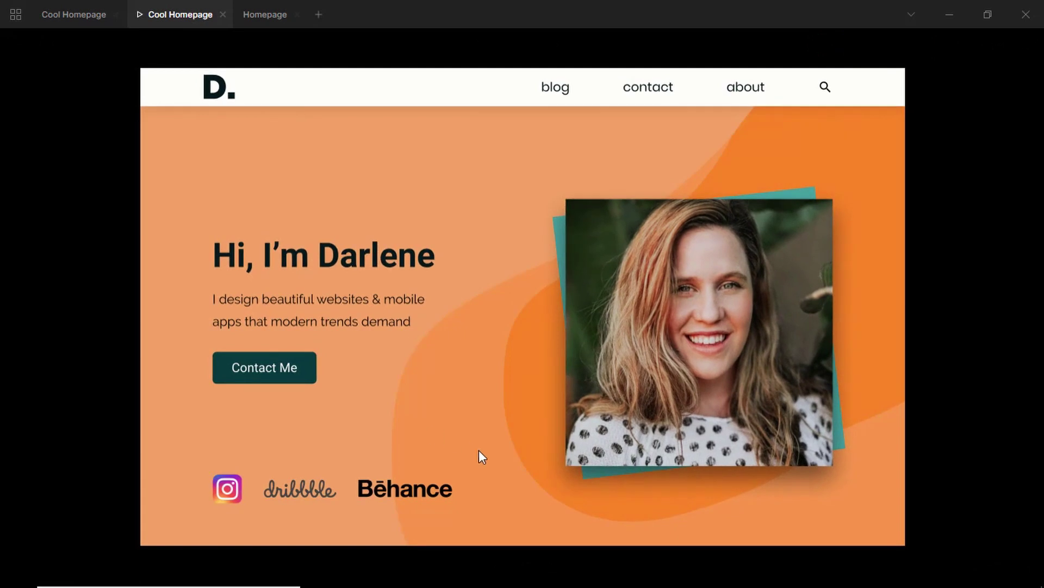
{"action": "left_click", "coordinate": [260, 13]}
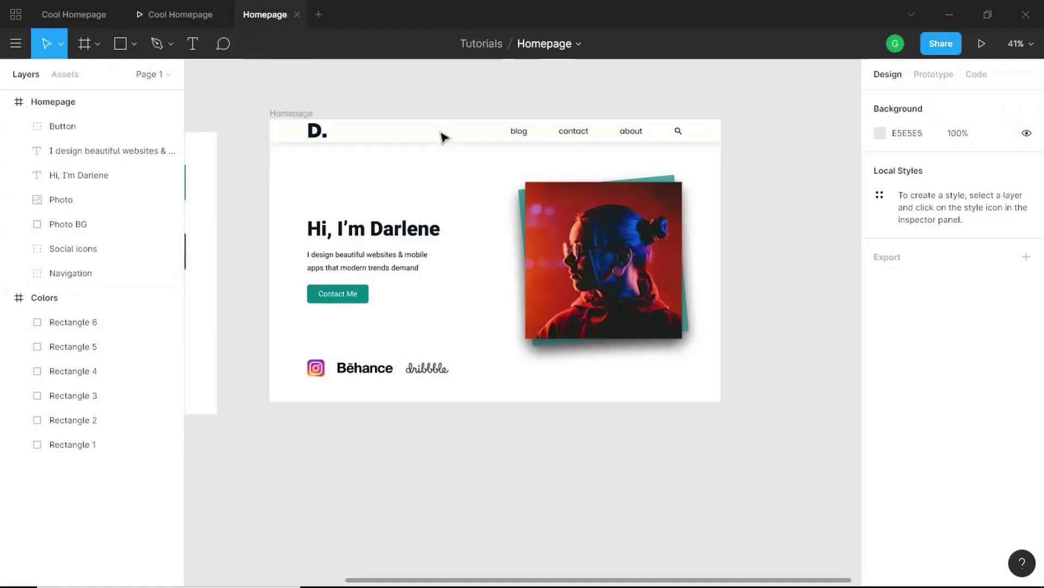
{"action": "left_click", "coordinate": [302, 113]}
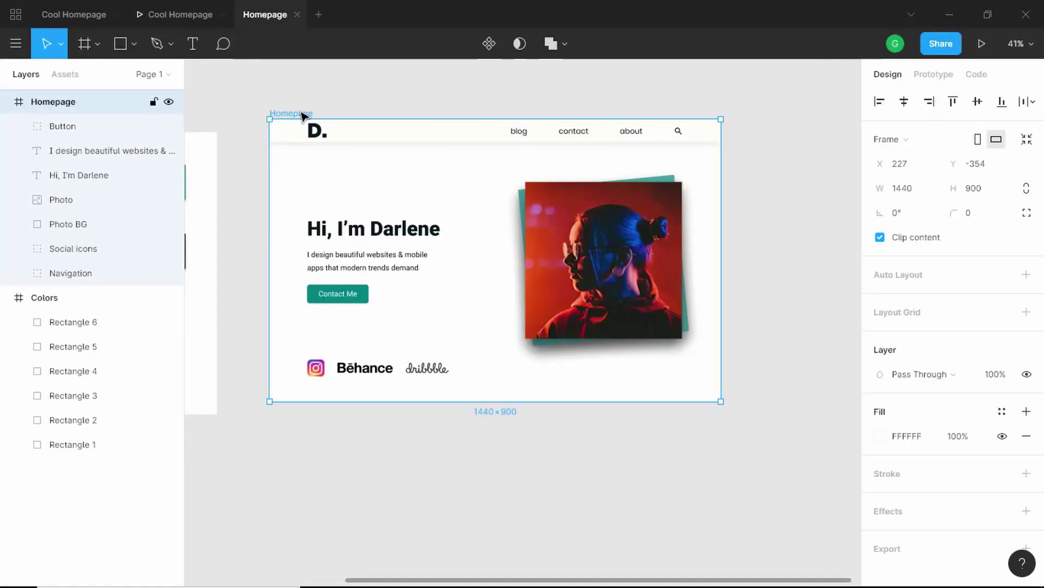
{"action": "left_click", "coordinate": [879, 436]}
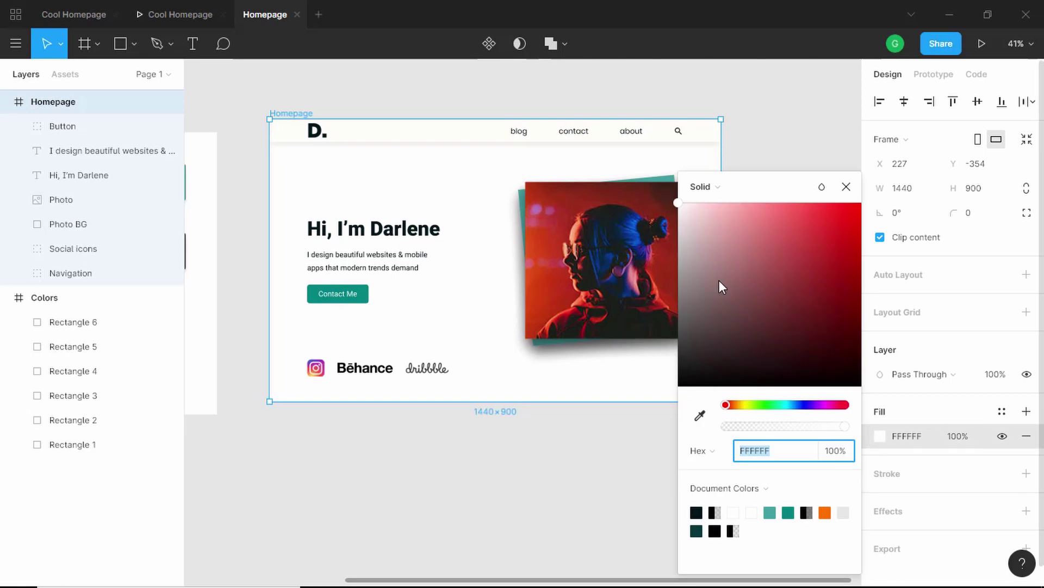
{"action": "left_click", "coordinate": [700, 415]}
{"action": "scroll", "coordinate": [471, 284], "scroll_direction": "left", "scroll_amount": 5}
{"action": "left_click", "coordinate": [393, 173]}
{"action": "scroll", "coordinate": [393, 173], "scroll_direction": "right", "scroll_amount": 8}
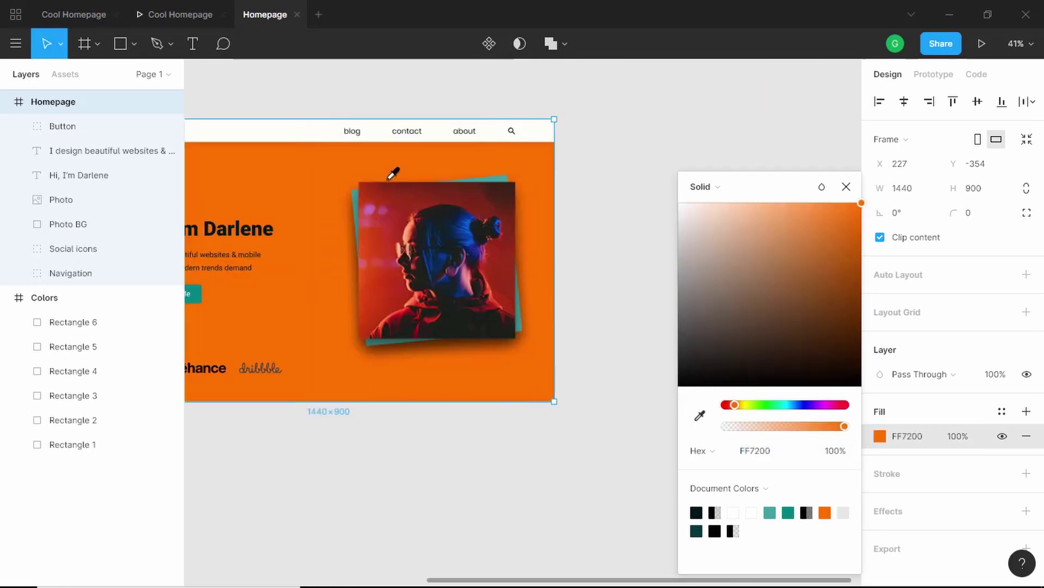
{"action": "scroll", "coordinate": [393, 173], "scroll_direction": "left", "scroll_amount": 3}
{"action": "key", "text": "Escape"}
{"action": "scroll", "coordinate": [393, 173], "scroll_direction": "left", "scroll_amount": 2}
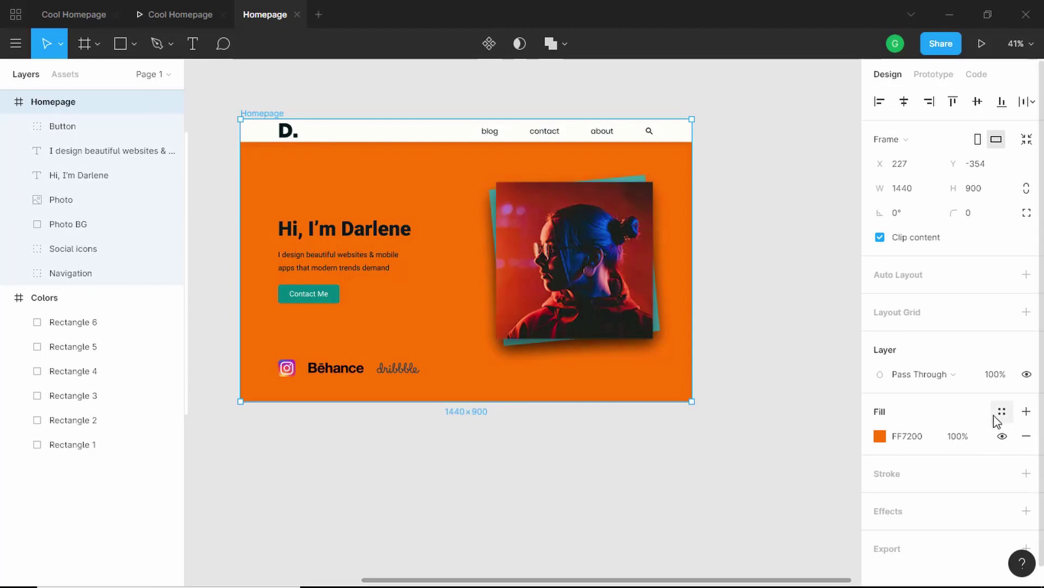
Try 50% opacity on the Homepage frame's orange fill, and settle on 60%.
{"action": "left_click", "coordinate": [955, 438]}
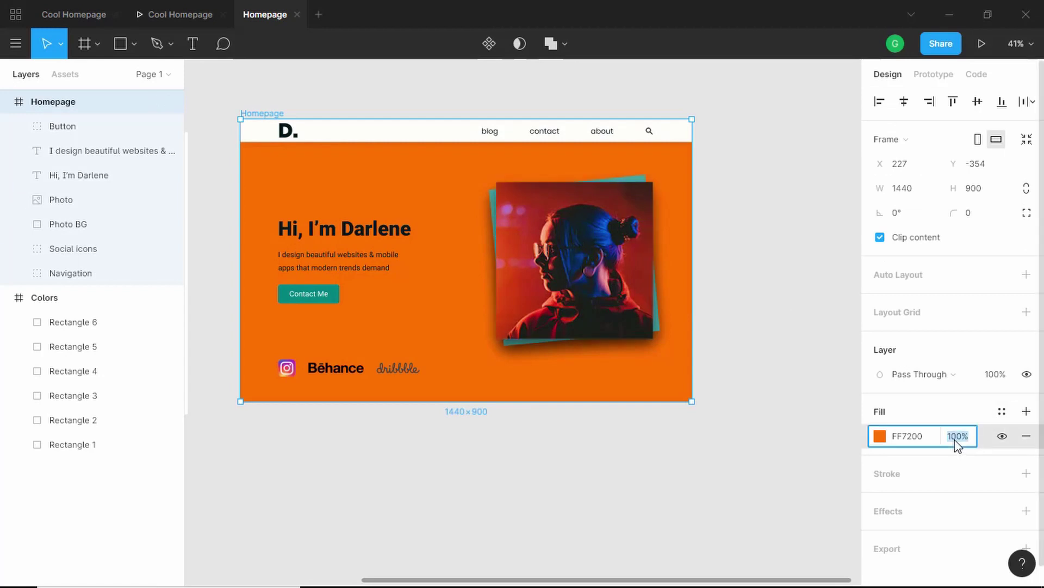
{"action": "type", "text": "50"}
{"action": "key", "text": "Return"}
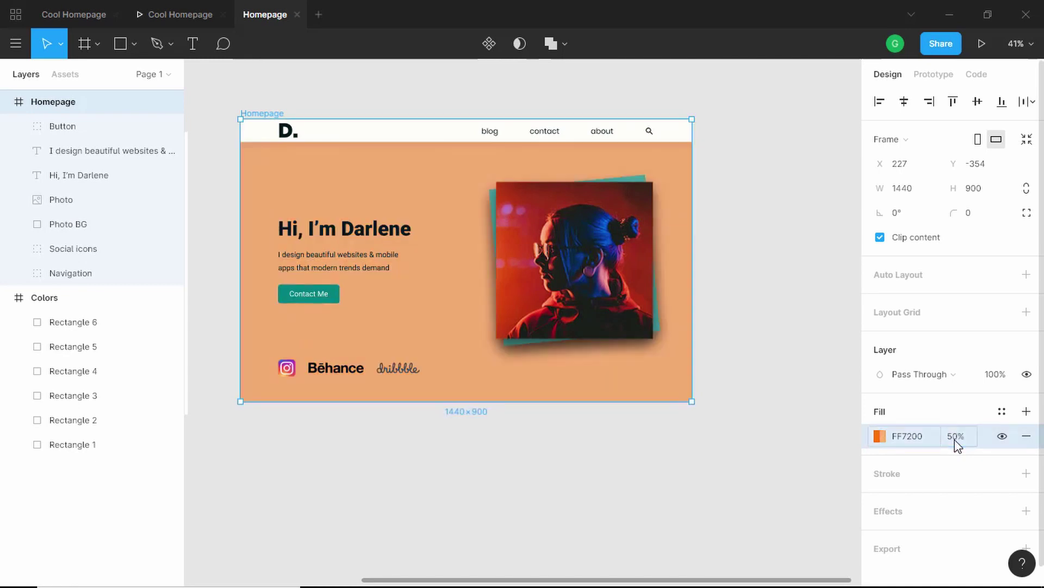
{"action": "left_click", "coordinate": [956, 438]}
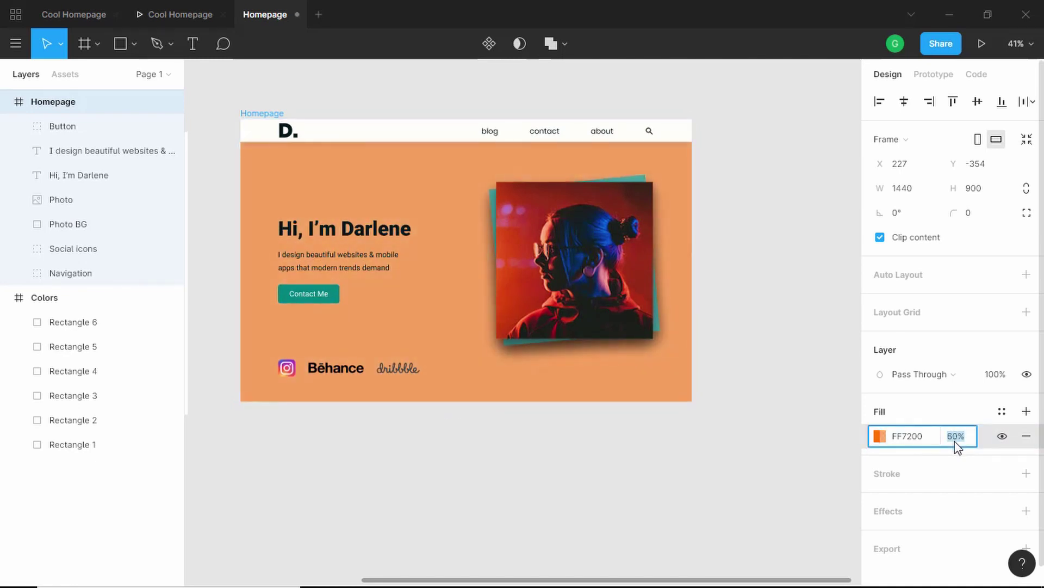
{"action": "key", "text": "Return"}
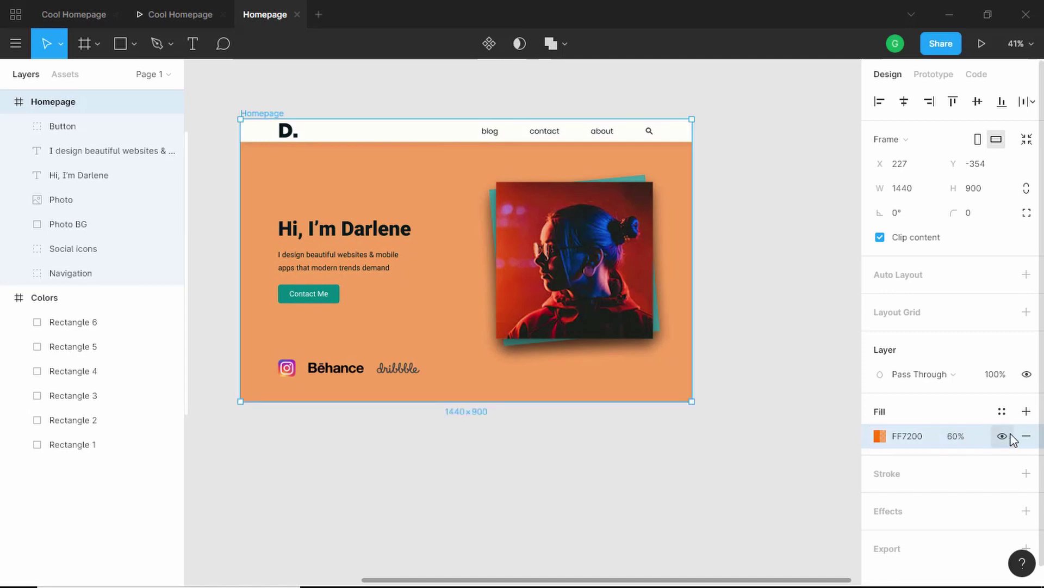
Replace the frame's semi-transparent fill with the solid lighter orange F5A05C sampled from its own background.
{"action": "left_click", "coordinate": [880, 436]}
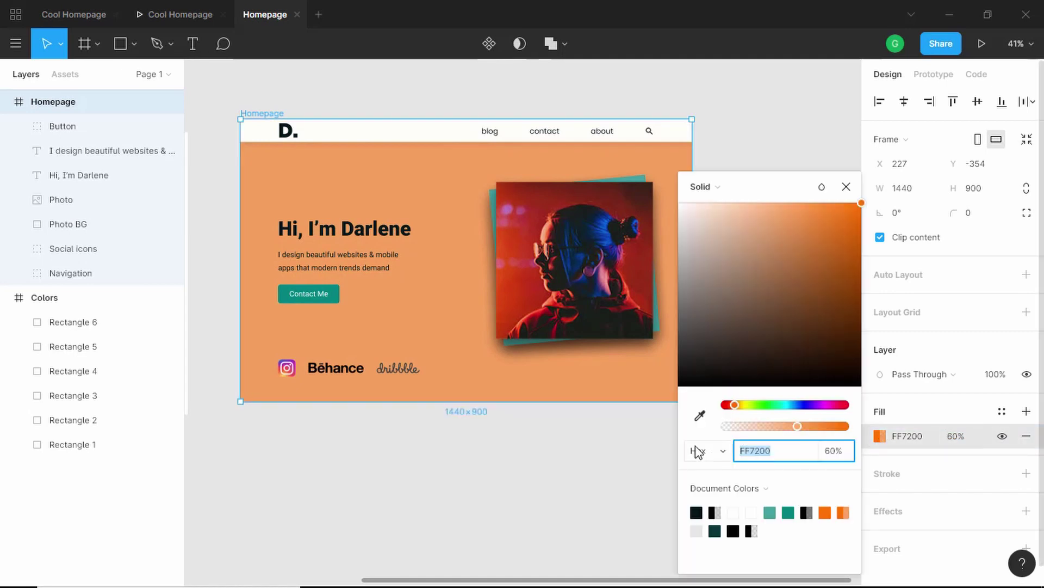
{"action": "left_click", "coordinate": [700, 417]}
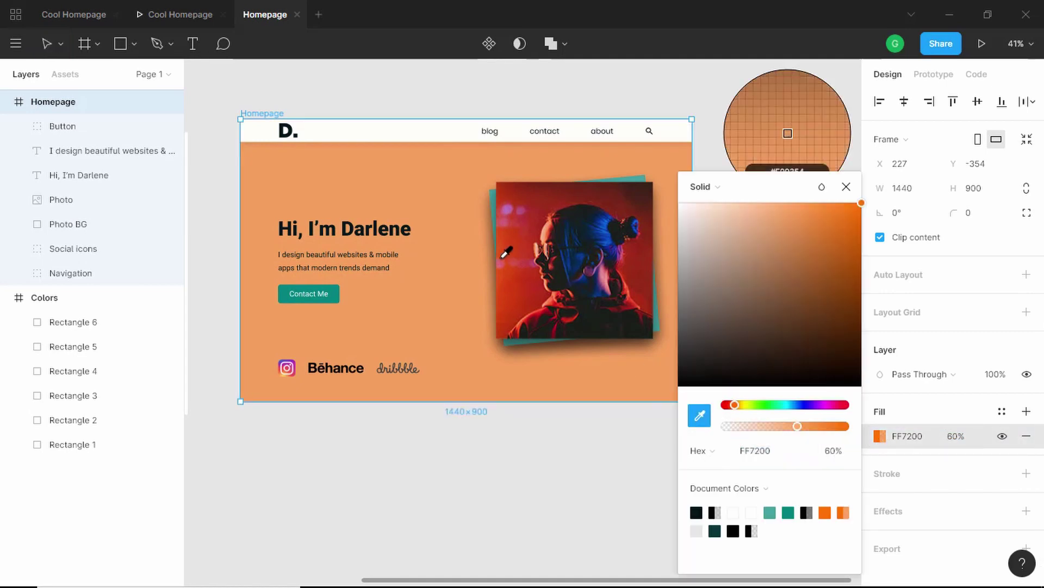
{"action": "left_click", "coordinate": [415, 193]}
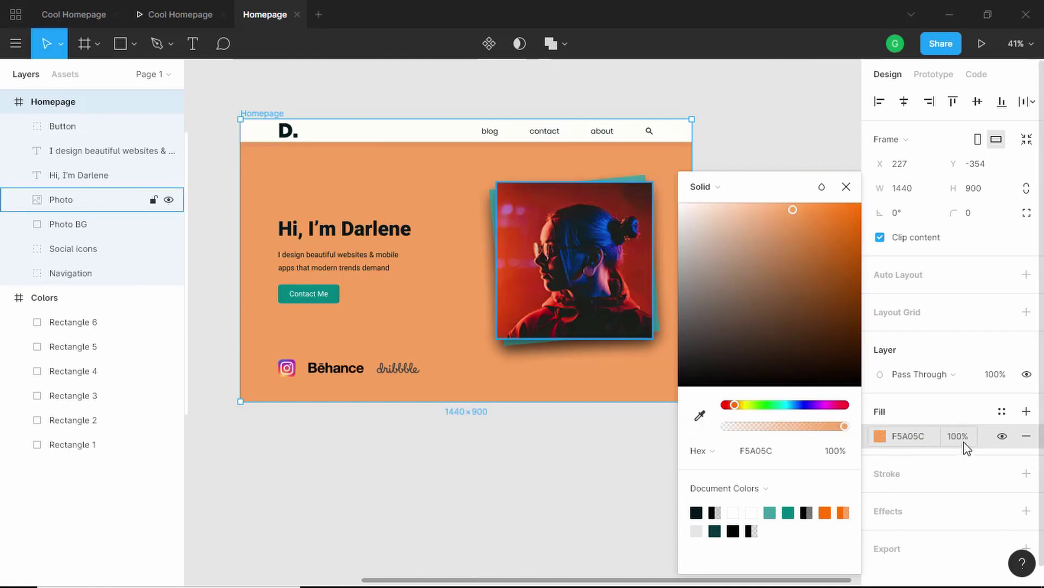
Close the color picker, deselect the frame, and check the background shapes in the finished example.
{"action": "left_click", "coordinate": [847, 187]}
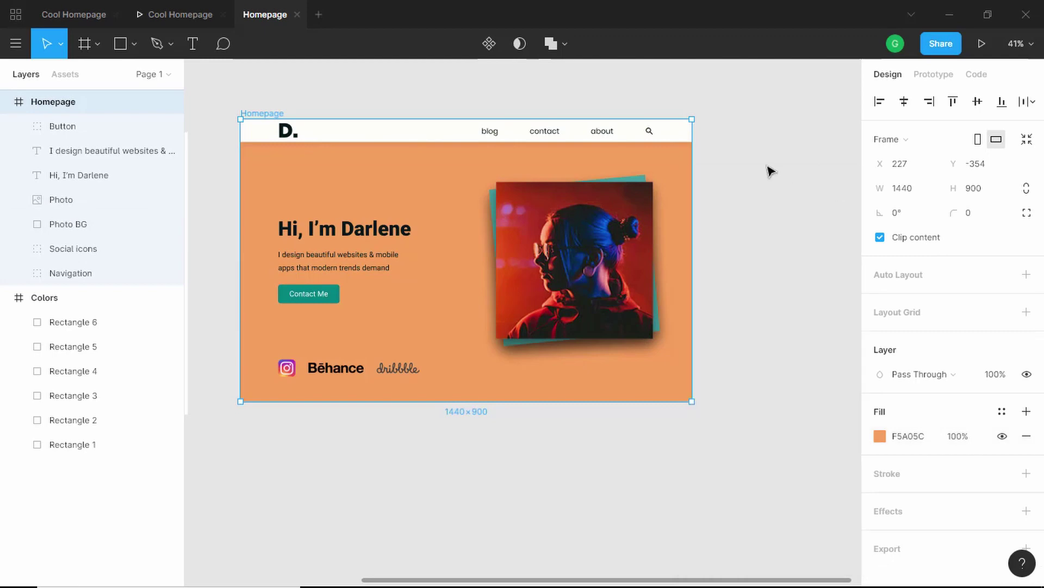
{"action": "left_click", "coordinate": [769, 170]}
{"action": "left_click", "coordinate": [167, 12]}
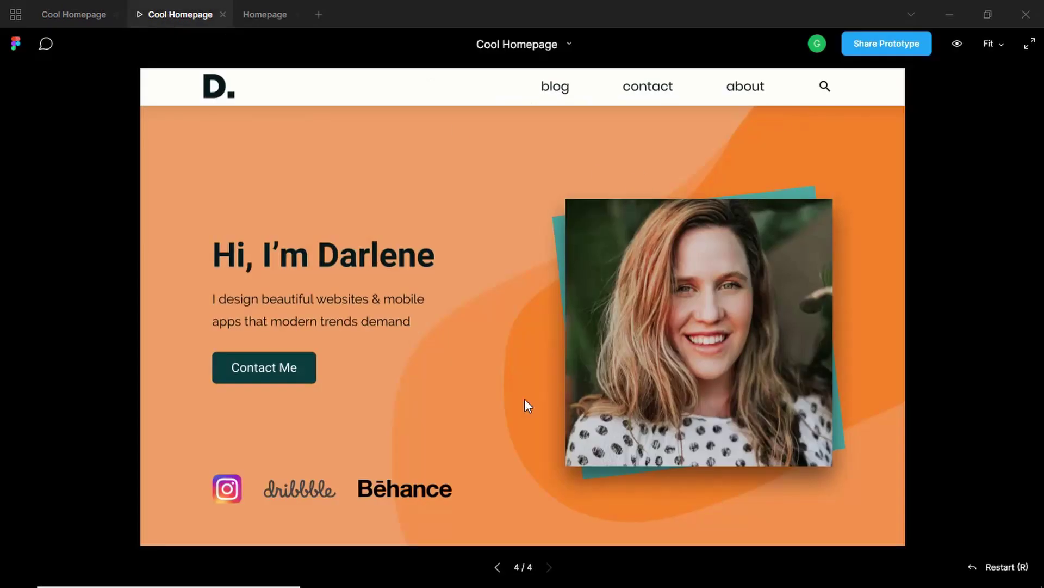
{"action": "left_click", "coordinate": [272, 8]}
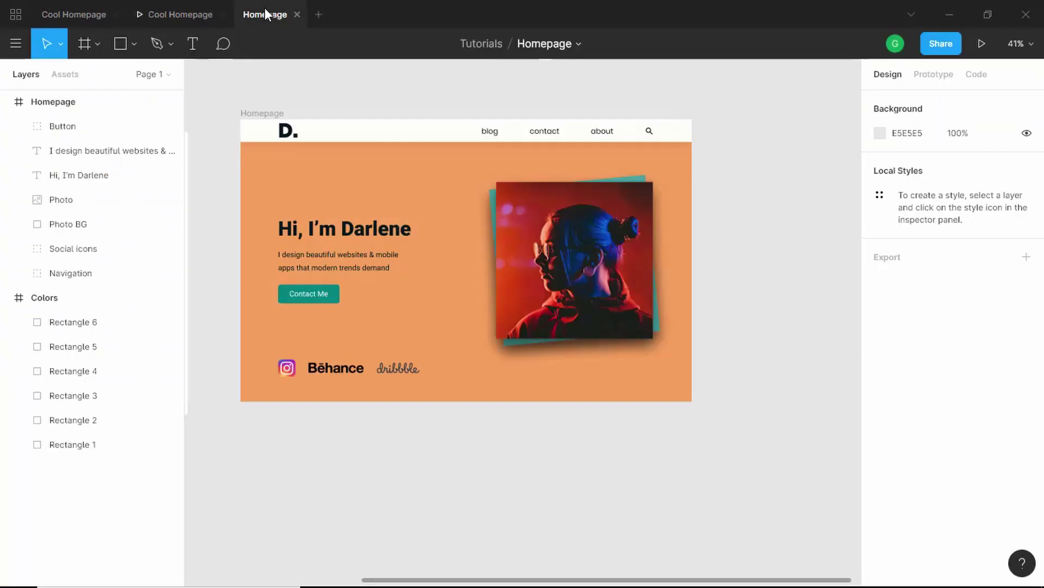
Draw a closed, curved blob about 1019 × 932 with the Pen tool, running from above the navigation down across the portrait.
{"action": "left_click", "coordinate": [161, 43]}
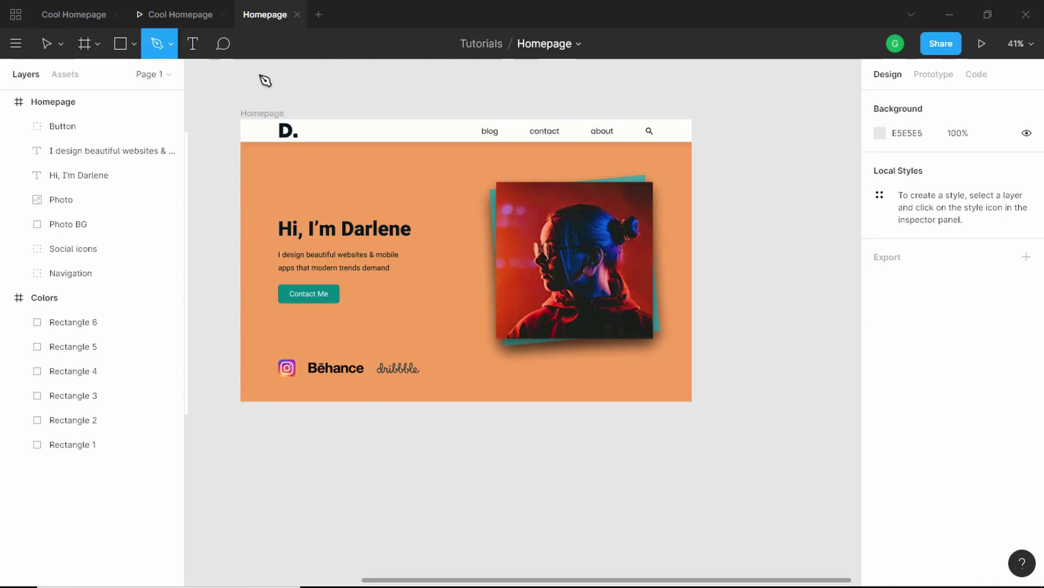
{"action": "left_click", "coordinate": [585, 115]}
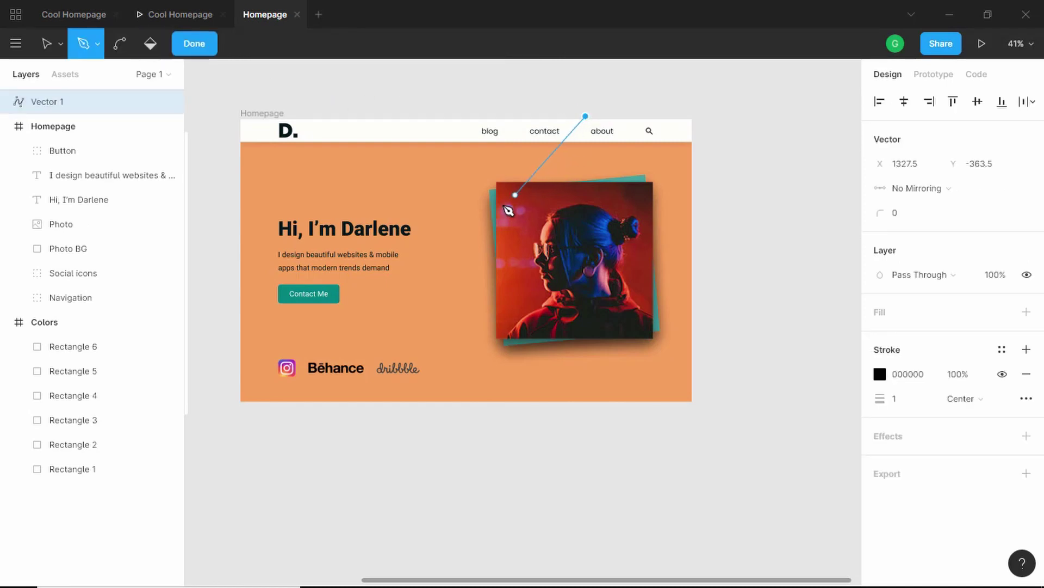
{"action": "left_click_drag", "start_coordinate": [500, 226], "coordinate": [435, 274]}
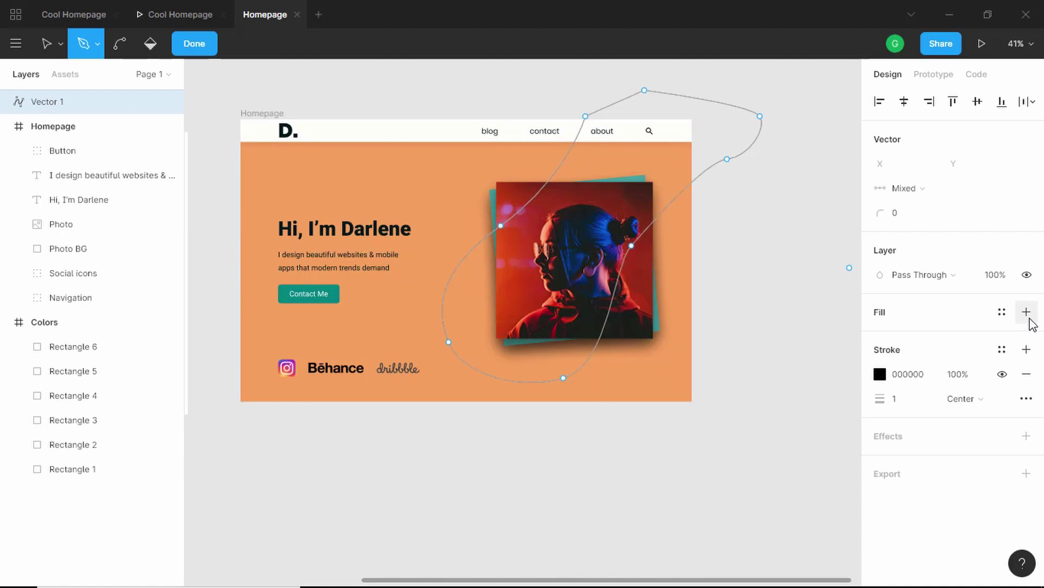
Fill the blob with orange FF7200 sampled from the color palette, and finish editing the vector.
{"action": "left_click", "coordinate": [1027, 312]}
{"action": "left_click", "coordinate": [880, 337]}
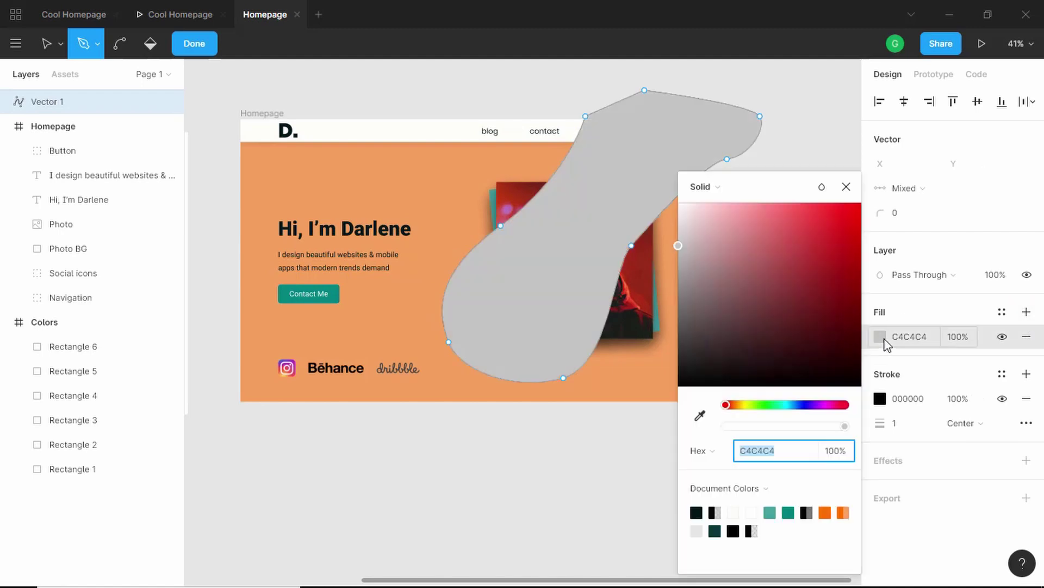
{"action": "left_click", "coordinate": [699, 416]}
{"action": "scroll", "coordinate": [251, 184], "scroll_direction": "left", "scroll_amount": 3}
{"action": "left_click", "coordinate": [252, 184]}
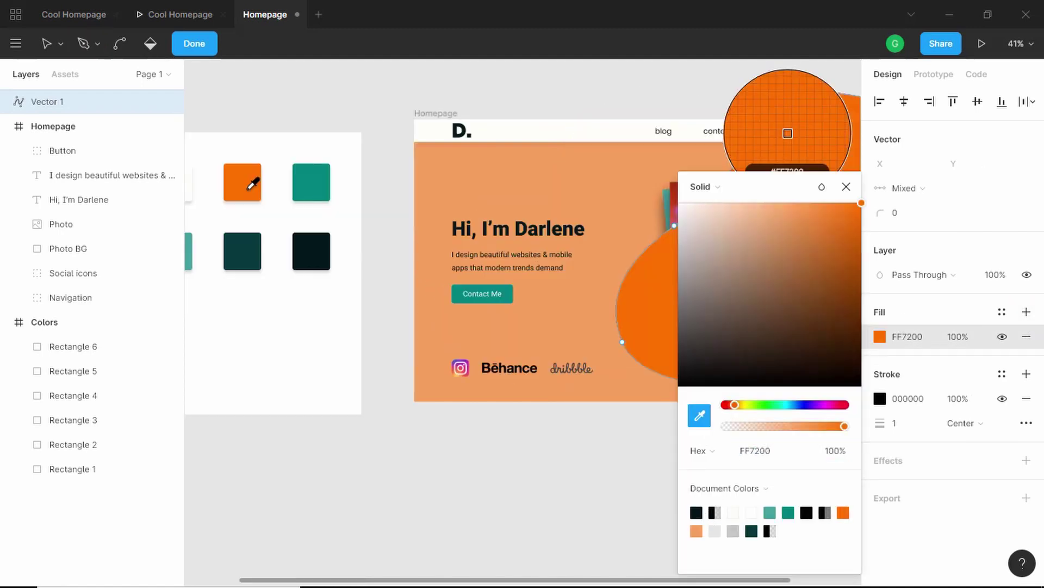
{"action": "scroll", "coordinate": [450, 274], "scroll_direction": "right", "scroll_amount": 10}
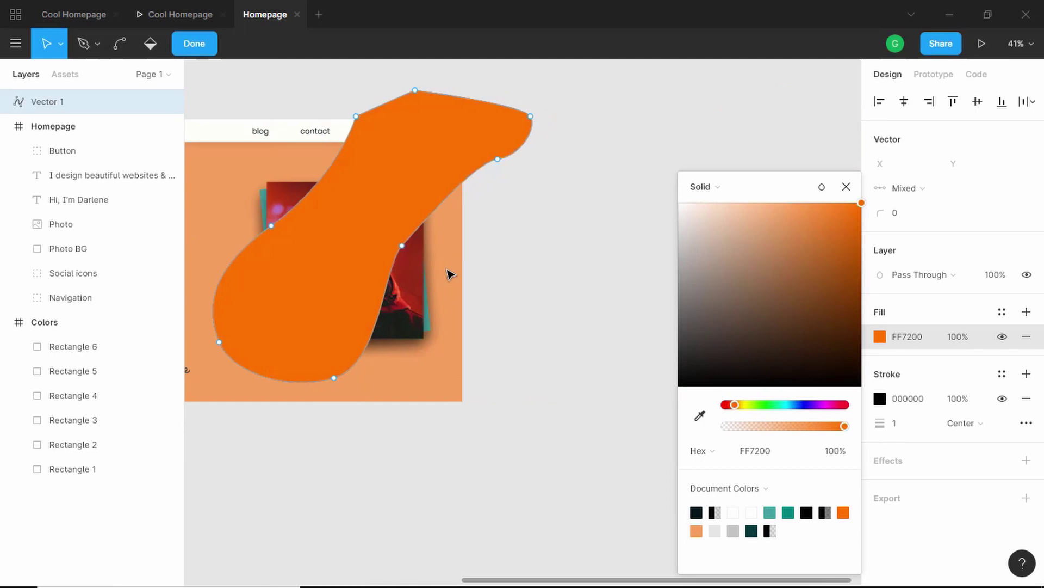
{"action": "key", "text": "Escape"}
Move Vector 1 into the Homepage frame directly below the Navigation layer, and remove its stroke.
{"action": "scroll", "coordinate": [533, 252], "scroll_direction": "left", "scroll_amount": 8}
{"action": "left_click_drag", "start_coordinate": [83, 161], "coordinate": [93, 314]}
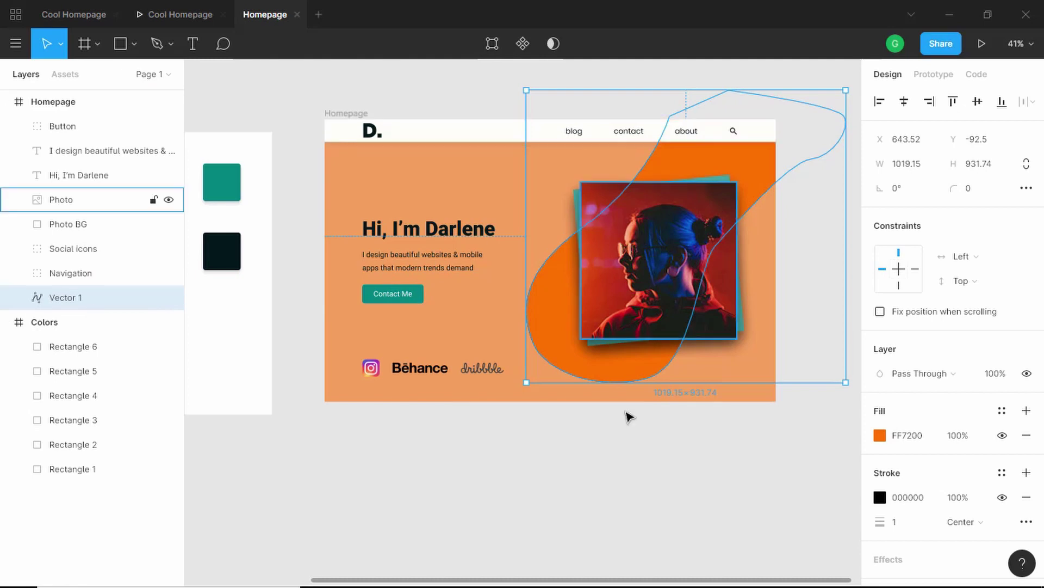
{"action": "left_click", "coordinate": [1026, 497]}
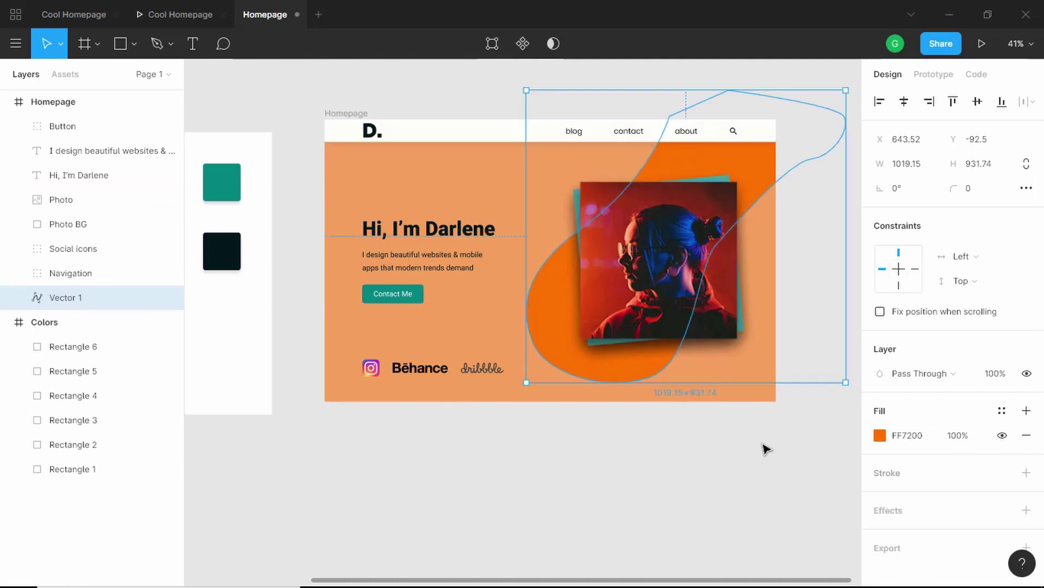
{"action": "left_click", "coordinate": [765, 448]}
Lower the opacity of the blob's orange fill to 27%.
{"action": "scroll", "coordinate": [743, 173], "scroll_direction": "up", "scroll_amount": 2}
{"action": "left_click", "coordinate": [743, 173]}
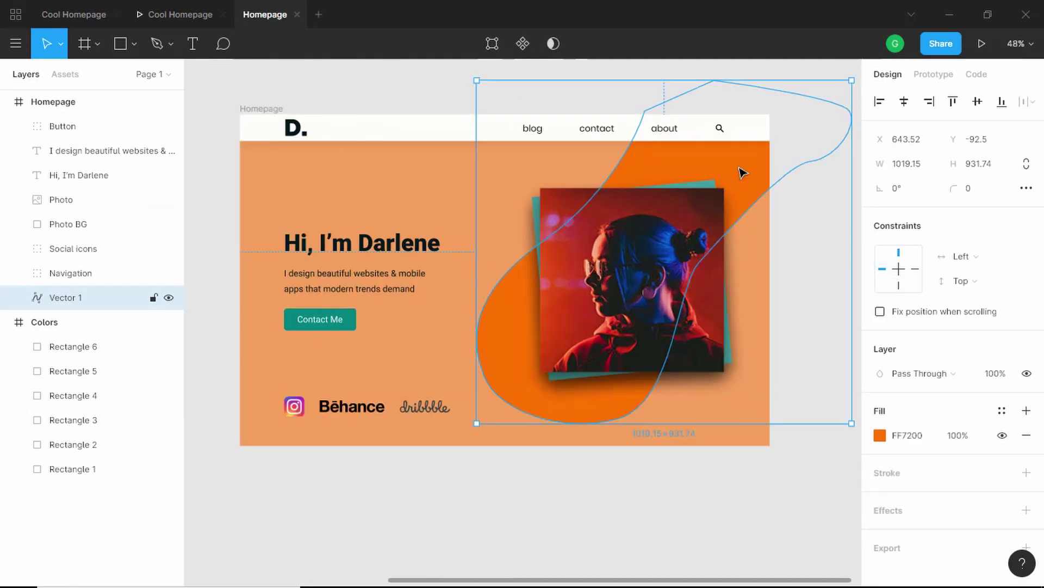
{"action": "left_click", "coordinate": [880, 435]}
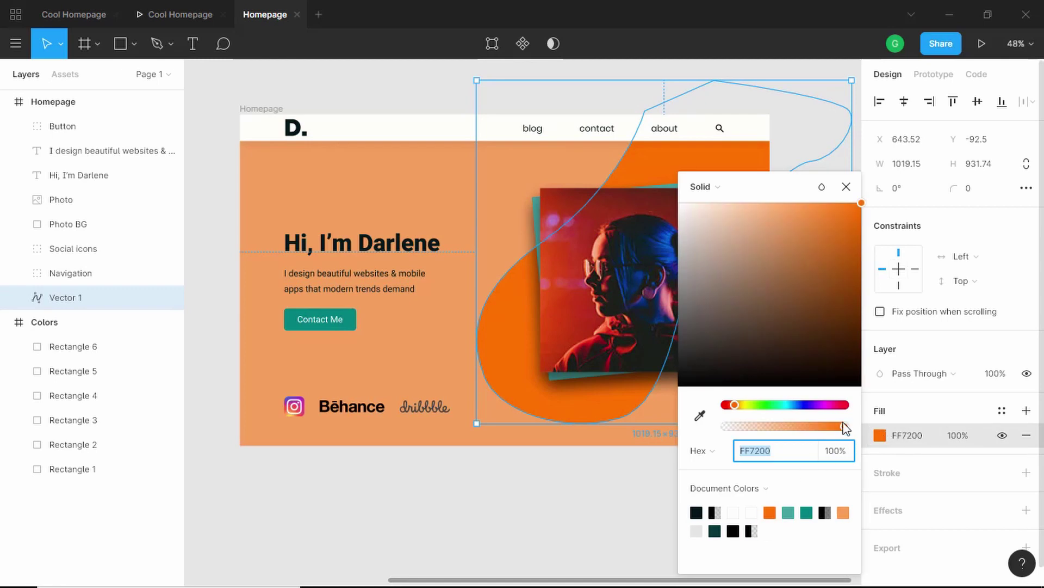
{"action": "left_click_drag", "start_coordinate": [844, 427], "coordinate": [761, 430]}
{"action": "left_click", "coordinate": [655, 175]}
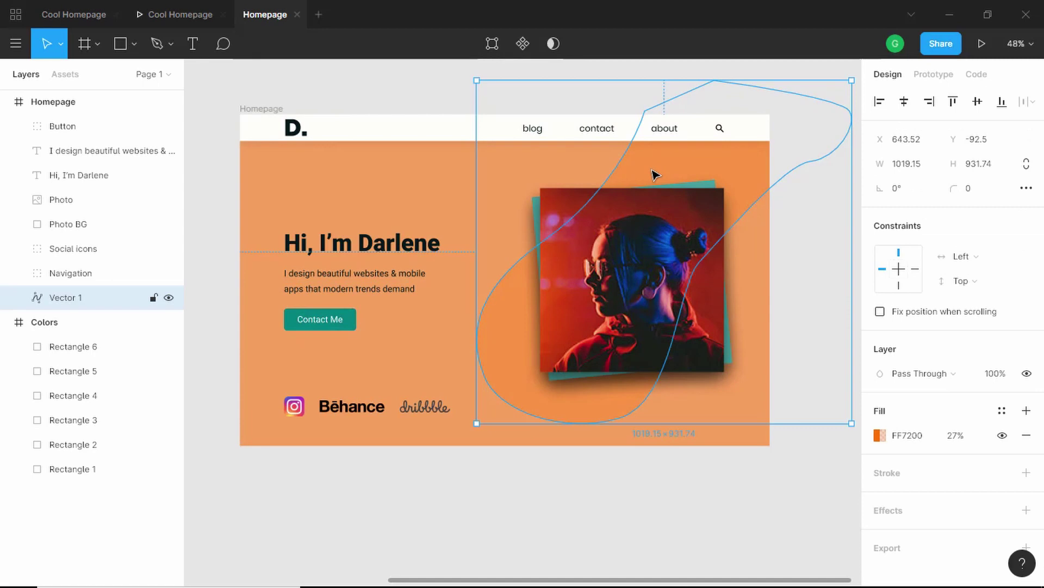
Duplicate the blob and enlarge the copy down and to the left to about 1270 × 1161.
{"action": "key", "text": "ctrl+d"}
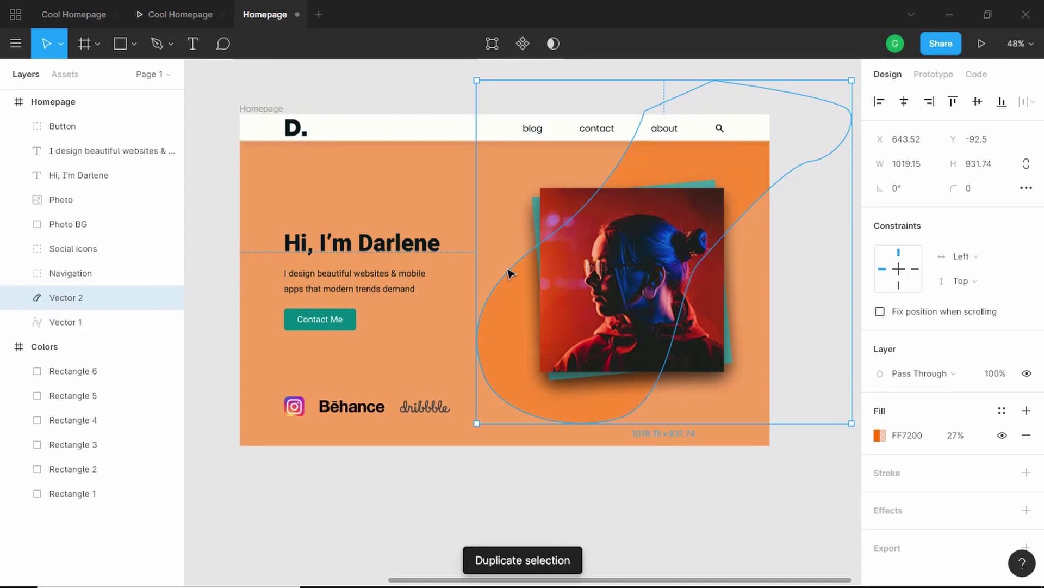
{"action": "left_click_drag", "start_coordinate": [478, 423], "coordinate": [385, 507]}
{"action": "scroll", "coordinate": [762, 366], "scroll_direction": "left", "scroll_amount": 2}
{"action": "scroll", "coordinate": [765, 357], "scroll_direction": "down", "scroll_amount": 1}
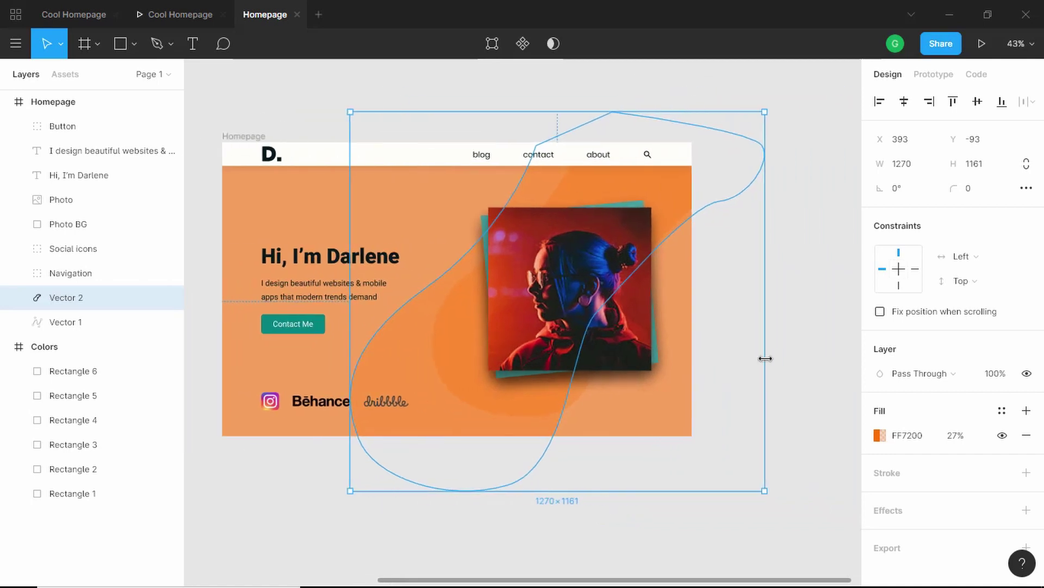
Stretch the duplicate blob rightward and upward to about 1624 × 1422, and deselect it.
{"action": "left_click_drag", "start_coordinate": [765, 356], "coordinate": [852, 357]}
{"action": "left_click_drag", "start_coordinate": [545, 108], "coordinate": [599, 259]}
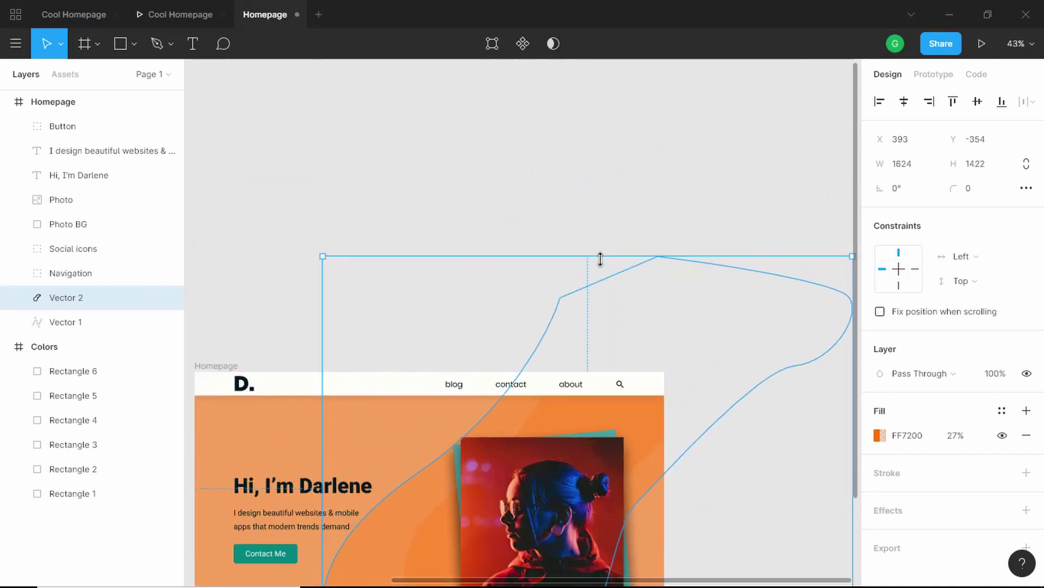
{"action": "scroll", "coordinate": [616, 291], "scroll_direction": "down", "scroll_amount": 3}
{"action": "key", "text": "Escape"}
{"action": "scroll", "coordinate": [553, 200], "scroll_direction": "up", "scroll_amount": 2}
Remove the drop shadow from the teal Photo BG rectangle behind the portrait.
{"action": "left_click", "coordinate": [543, 205]}
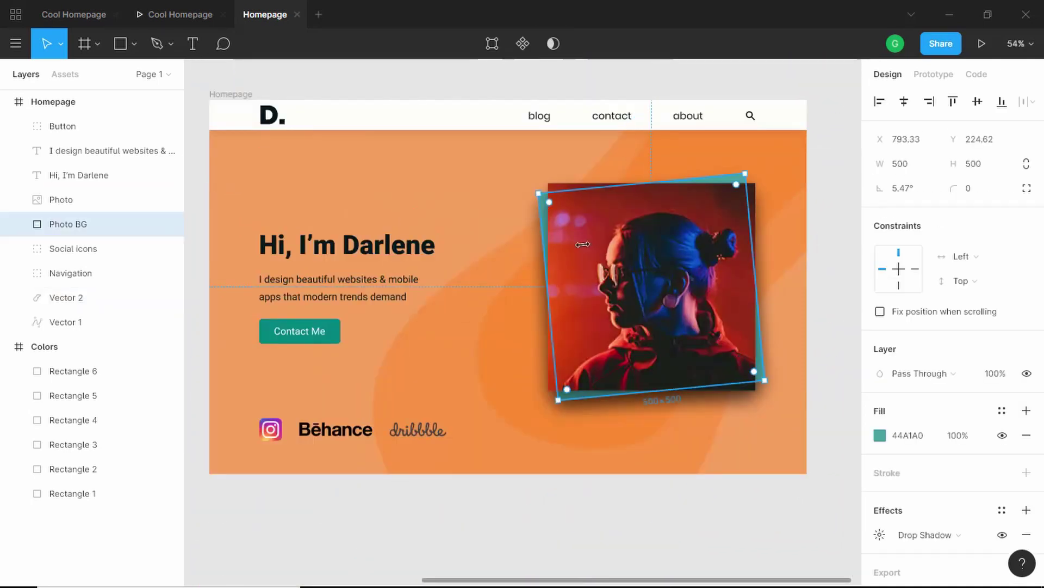
{"action": "left_click", "coordinate": [1027, 537]}
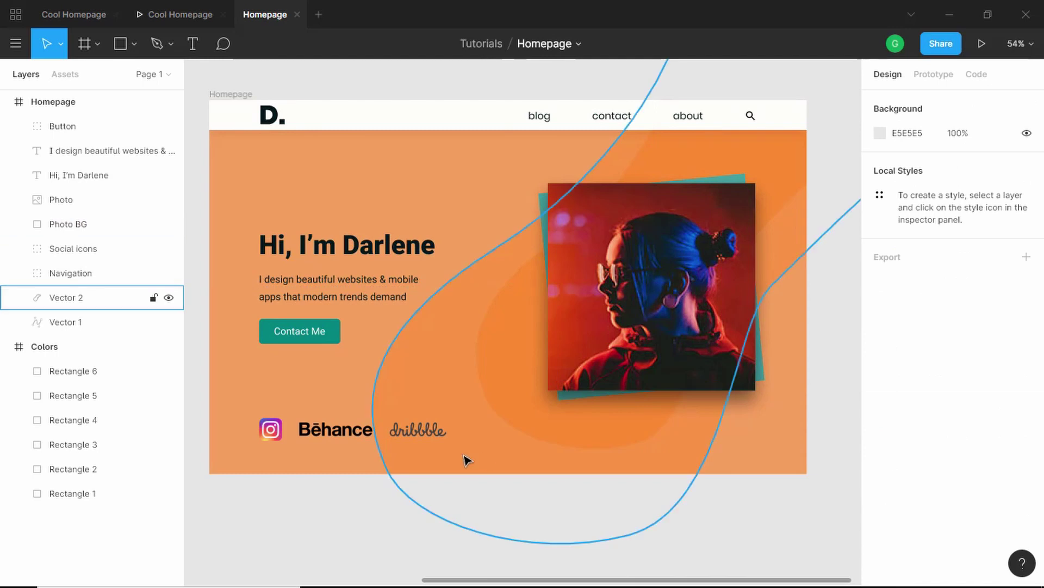